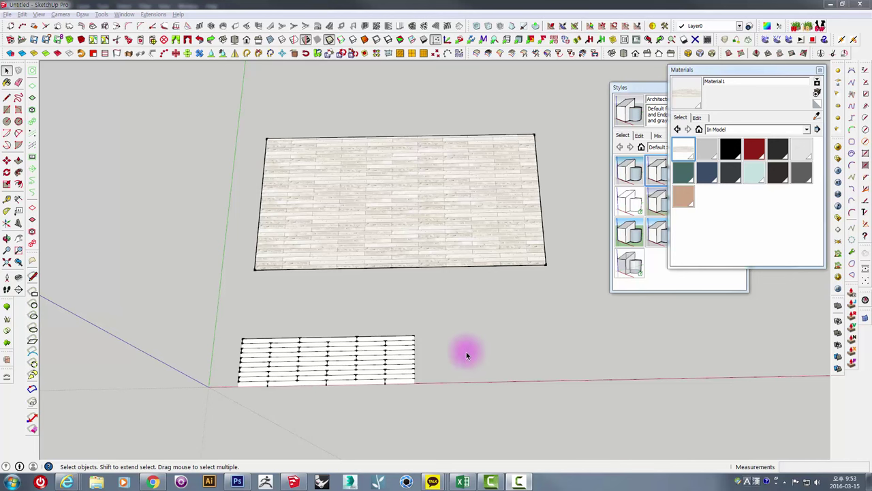
- Orbit and zoom around the floor models to an oblique view of the plank pattern
mouse_move(466, 351)
middle_mouse_down()
mouse_move(470, 317)
mouse_move(454, 366)
middle_mouse_up()
scroll(419, 327, "up", 2)
scroll(434, 336, "up", 1)
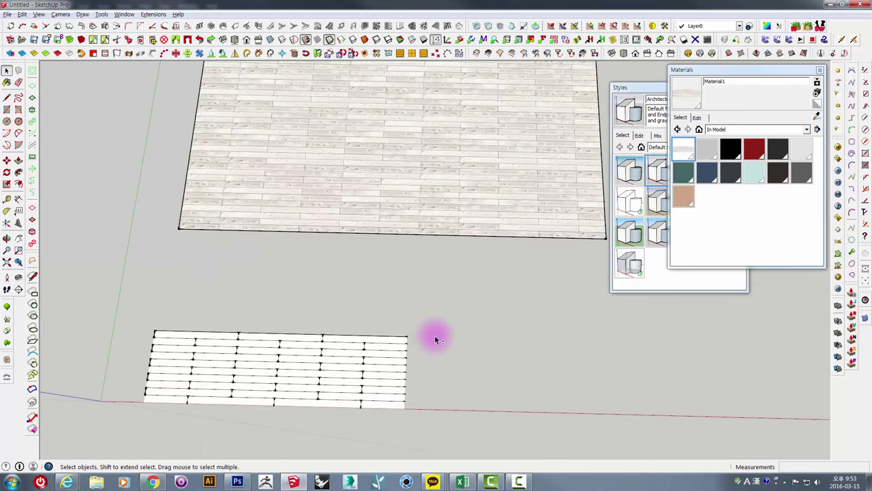
mouse_move(435, 336)
middle_mouse_down()
mouse_move(396, 346)
mouse_move(446, 298)
middle_mouse_up()
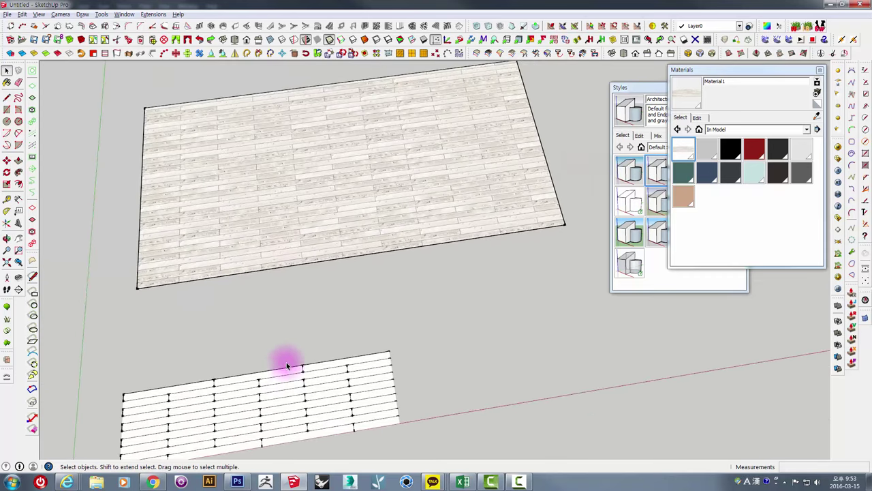
mouse_move(283, 334)
middle_mouse_down()
mouse_move(302, 302)
mouse_move(269, 275)
mouse_move(352, 270)
mouse_move(374, 255)
mouse_move(277, 314)
mouse_move(352, 236)
mouse_move(334, 280)
middle_mouse_up()
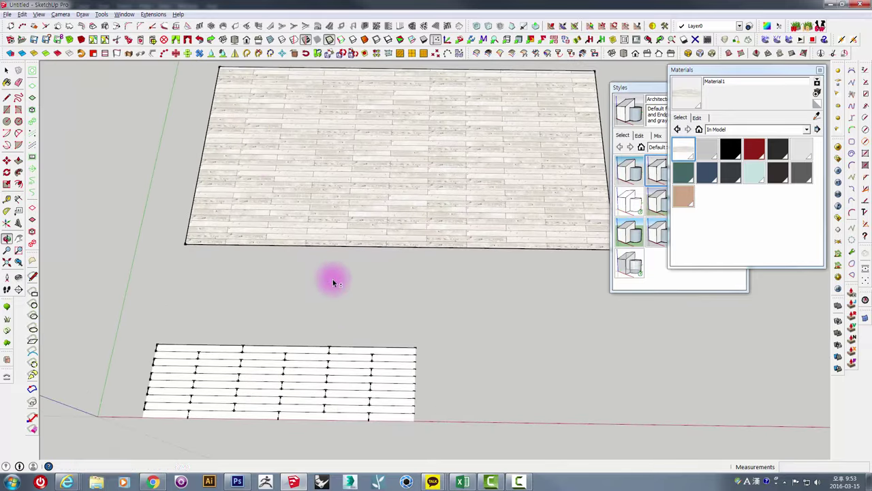
scroll(254, 162, "up", 2)
scroll(254, 162, "up", 3)
mouse_move(259, 165)
middle_mouse_down()
mouse_move(323, 259)
mouse_move(355, 271)
mouse_move(437, 212)
mouse_move(565, 171)
mouse_move(500, 205)
mouse_move(413, 279)
mouse_move(243, 341)
mouse_move(390, 269)
mouse_move(334, 323)
mouse_move(434, 307)
mouse_move(411, 276)
mouse_move(366, 345)
mouse_move(456, 339)
mouse_move(374, 364)
mouse_move(386, 364)
mouse_move(407, 291)
mouse_move(471, 279)
mouse_move(450, 341)
mouse_move(454, 325)
middle_mouse_up()
scroll(412, 277, "down", 1)
scroll(412, 277, "down", 2)
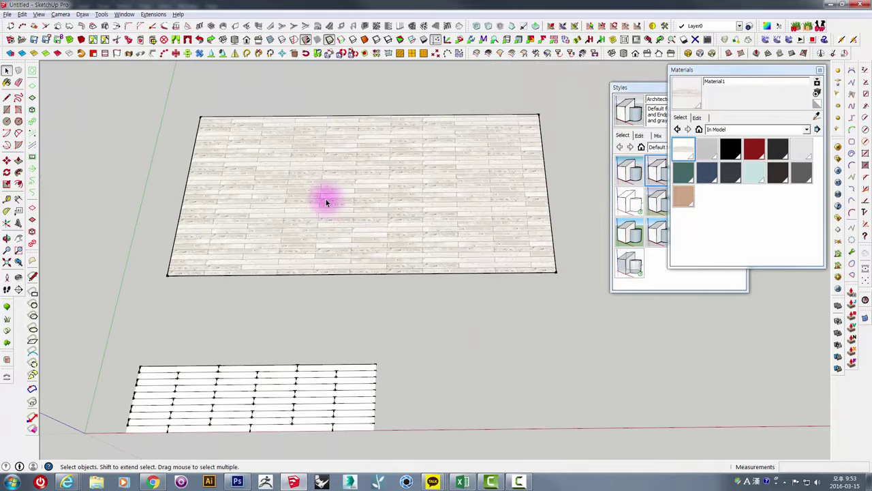
- Bring up the Pinterest wood texture pin and scroll down through it
left_click(153, 482)
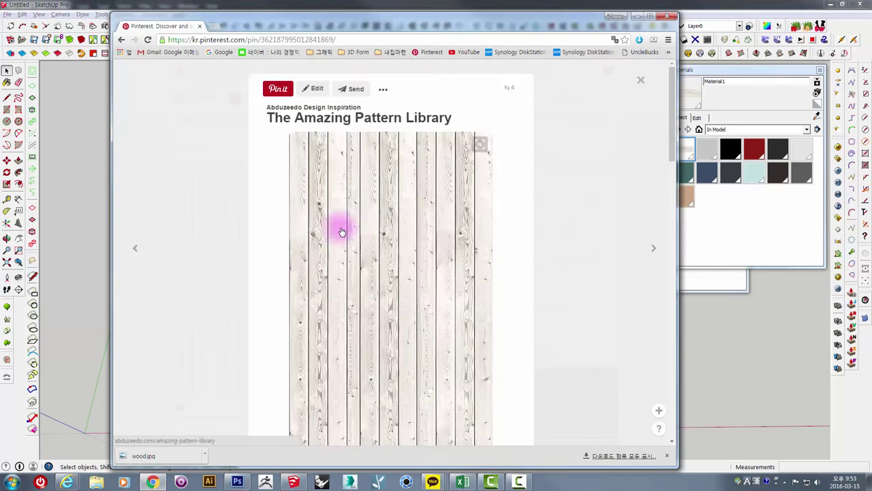
scroll(341, 232, "down", 2)
scroll(292, 214, "down", 2)
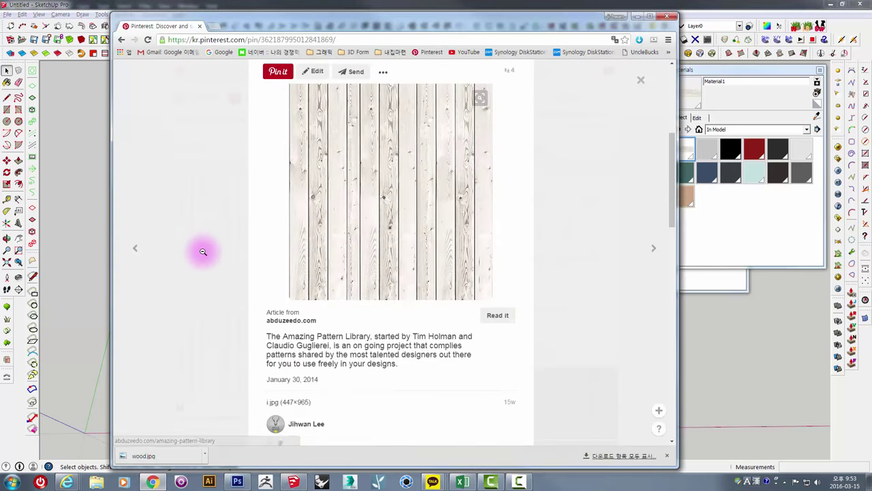
scroll(253, 259, "down", 2)
scroll(259, 263, "down", 4)
scroll(250, 250, "down", 3)
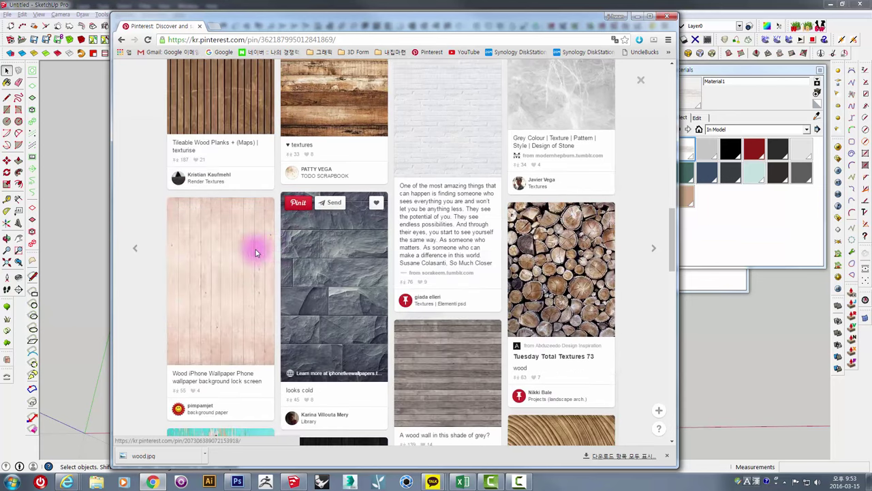
scroll(272, 249, "down", 1)
scroll(382, 287, "down", 1)
scroll(386, 296, "down", 3)
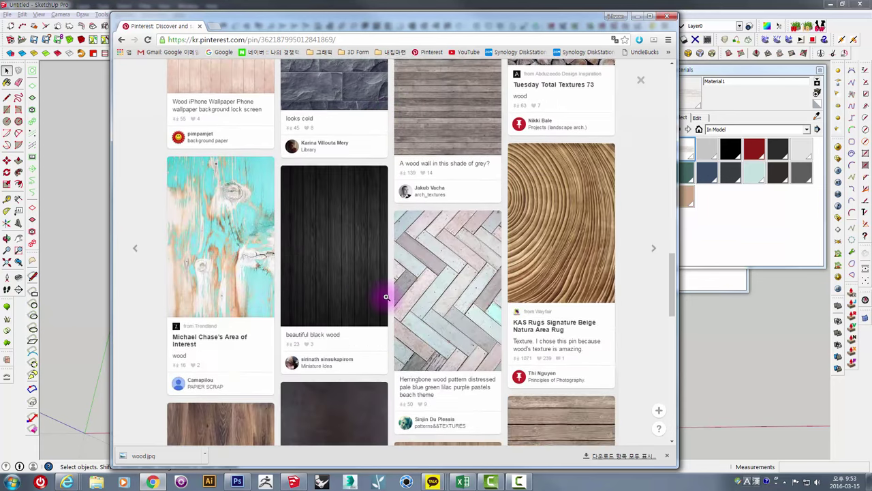
scroll(364, 289, "down", 1)
scroll(368, 300, "down", 1)
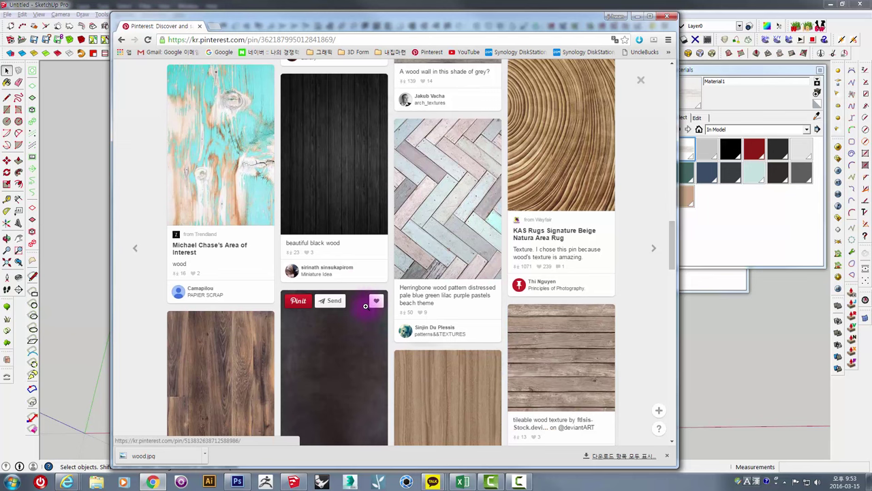
mouse_move(334, 368)
scroll(319, 317, "down", 2)
scroll(321, 317, "down", 2)
scroll(321, 317, "down", 3)
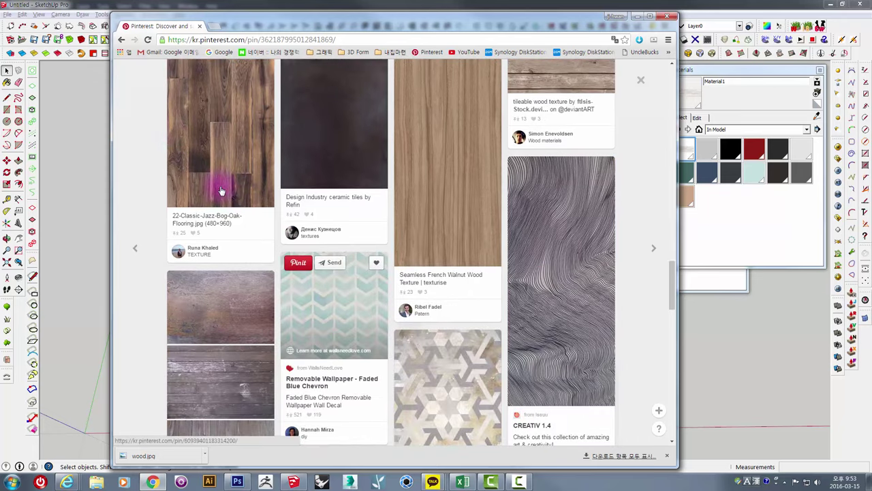
- Back in SketchUp, frame both floor planes, then bring up floor.jpg in Photoshop
left_click(83, 18)
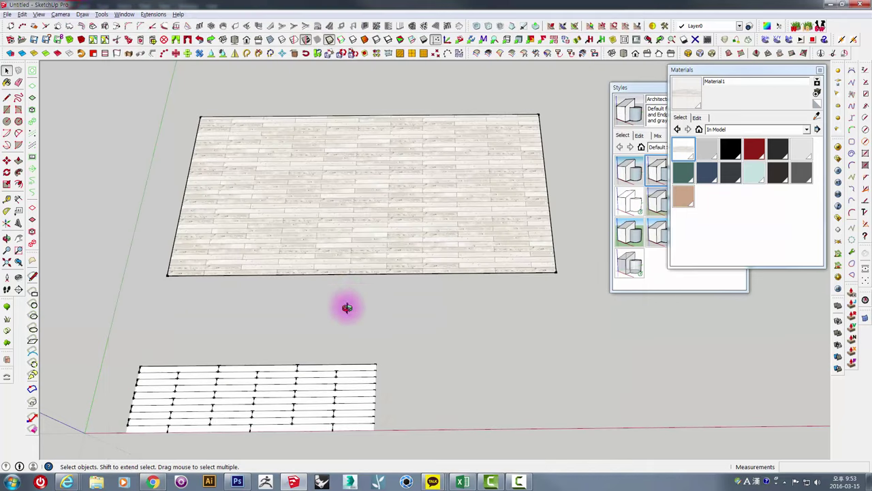
mouse_move(347, 307)
middle_mouse_down()
mouse_move(333, 361)
mouse_move(379, 311)
middle_mouse_up()
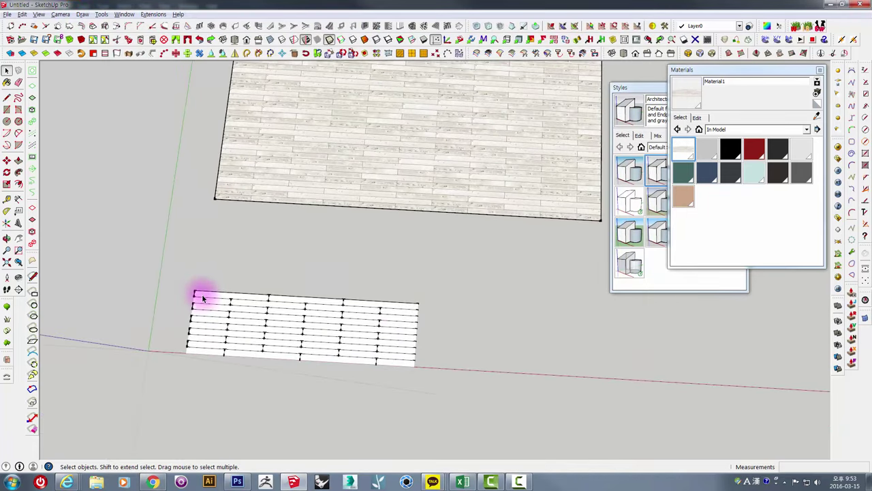
scroll(202, 298, "up", 2)
scroll(370, 312, "up", 2)
scroll(370, 311, "up", 2)
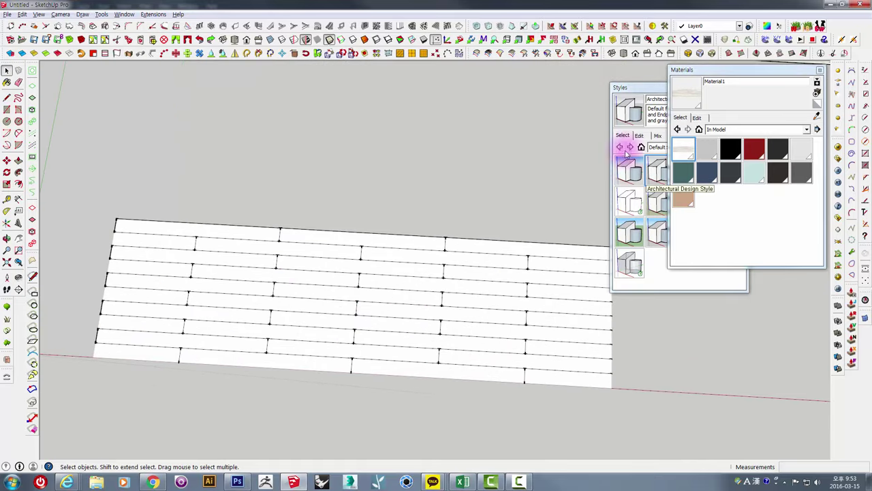
middle_click_drag(481, 238, 360, 292, "shift")
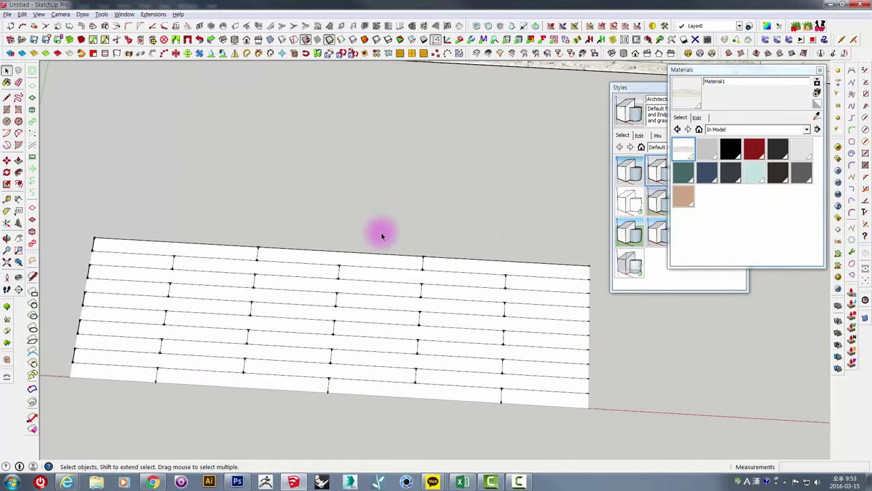
middle_click_drag(103, 282, 156, 255)
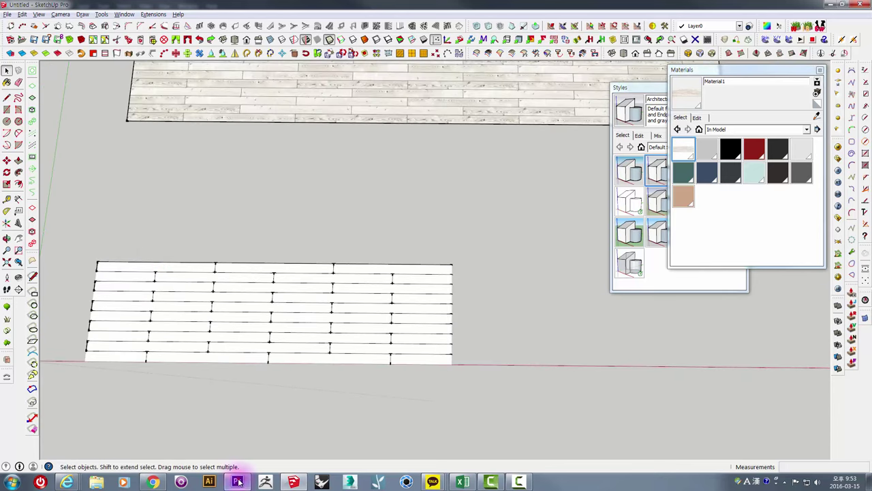
left_click(237, 482)
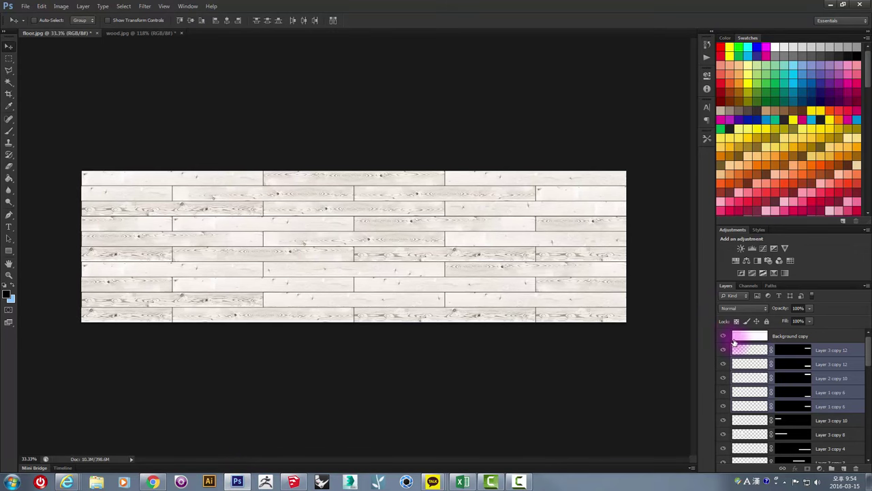
- Flip between the wood.jpg and floor.jpg documents, then return to SketchUp's wood panels
left_click(136, 35)
left_click(54, 34)
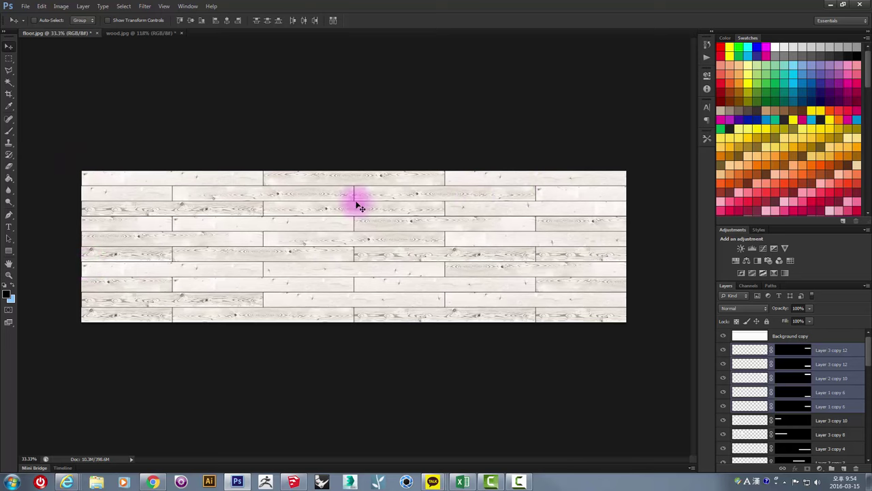
left_click(295, 477)
mouse_move(412, 222)
middle_mouse_down()
mouse_move(418, 249)
mouse_move(305, 272)
middle_mouse_up()
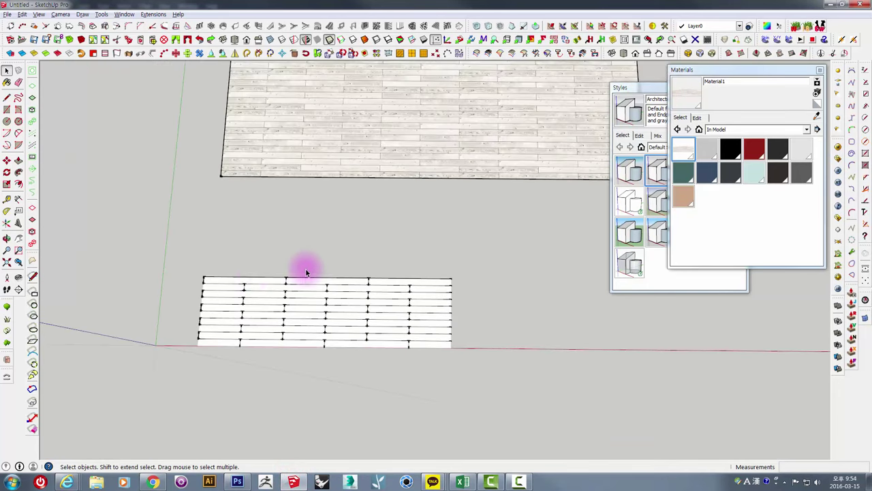
- Select and deselect the plank line panel, orbiting so both panels shift left
left_click_drag(165, 250, 477, 378)
mouse_move(359, 253)
middle_mouse_down()
mouse_move(351, 291)
mouse_move(335, 284)
mouse_move(370, 308)
mouse_move(394, 271)
middle_mouse_up()
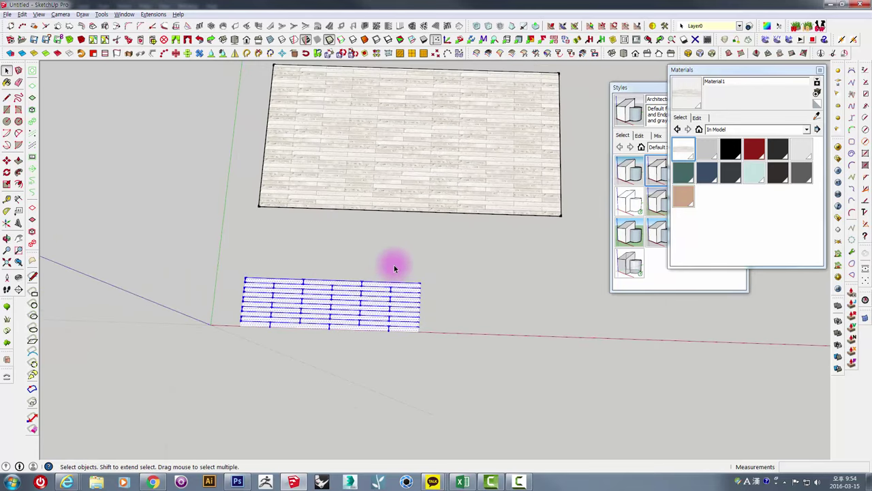
left_click(394, 265)
mouse_move(421, 266)
middle_mouse_down()
mouse_move(286, 297)
mouse_move(286, 307)
middle_mouse_up()
left_click(10, 111)
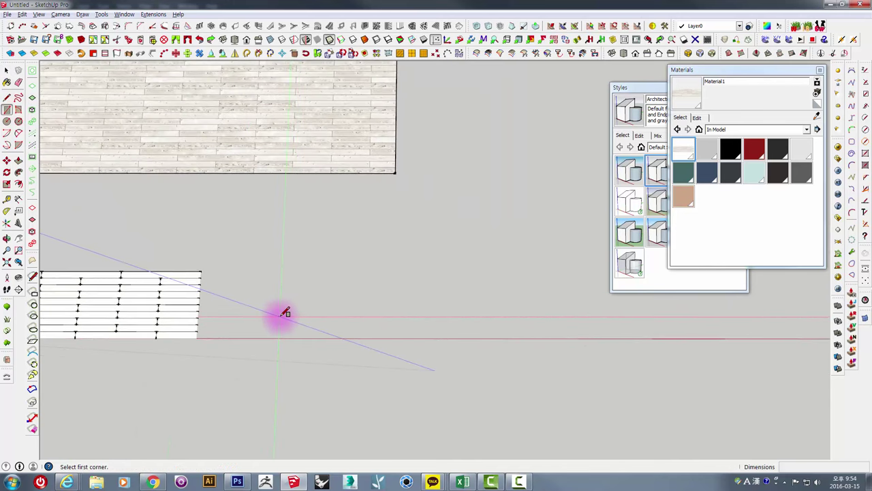
- Draw a 1200 × 100 plank rectangle on the ground plane
middle_click_drag(430, 311, 171, 337)
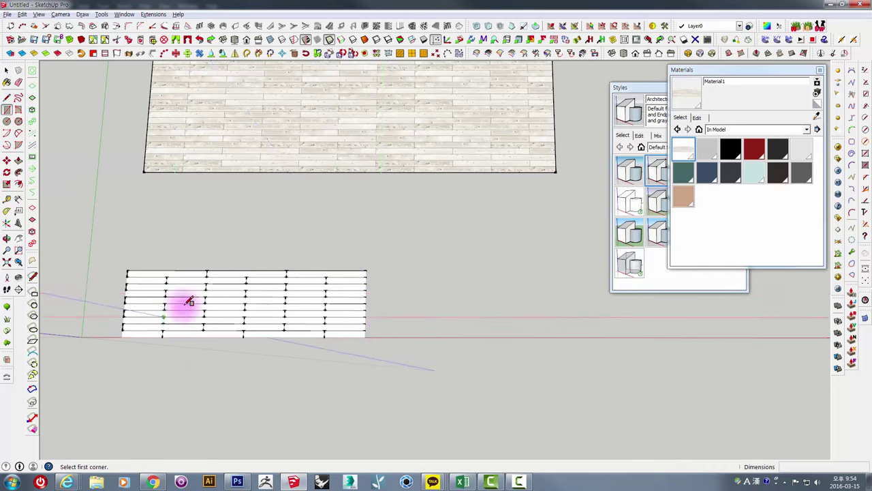
mouse_move(188, 301)
middle_mouse_down()
mouse_move(200, 295)
mouse_move(230, 229)
mouse_move(436, 123)
mouse_move(354, 334)
mouse_move(335, 302)
mouse_move(366, 314)
mouse_move(293, 362)
middle_mouse_up()
left_click(244, 372)
type("1200,100")
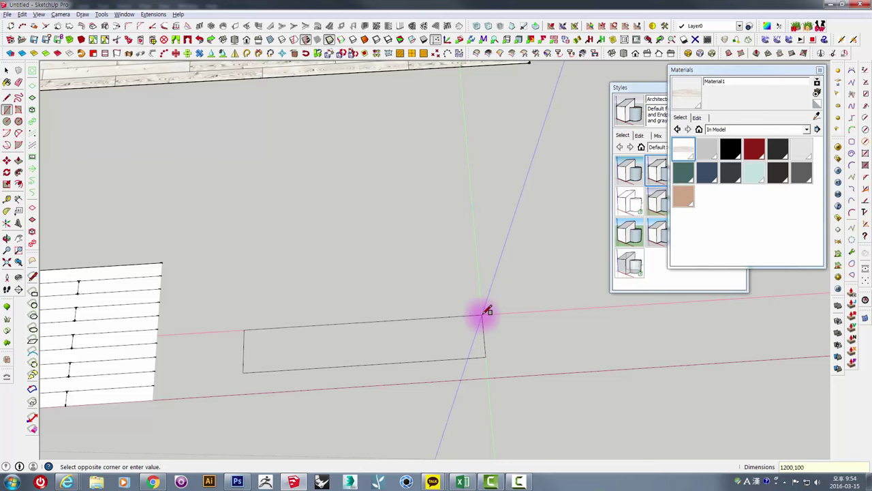
key("Return")
- Reverse the rectangle's face so its white front shows
scroll(306, 344, "up", 3)
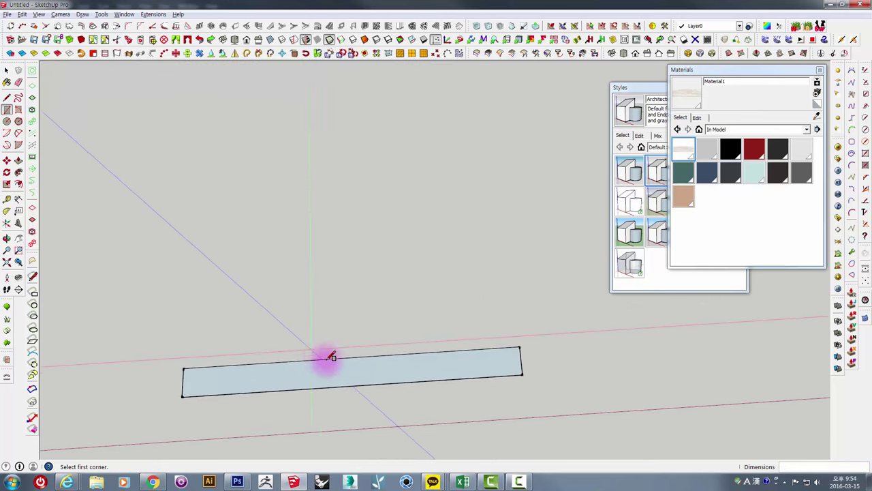
key("space")
mouse_move(364, 375)
middle_mouse_down()
mouse_move(522, 293)
mouse_move(492, 283)
mouse_move(579, 253)
mouse_move(519, 309)
mouse_move(417, 335)
middle_mouse_up()
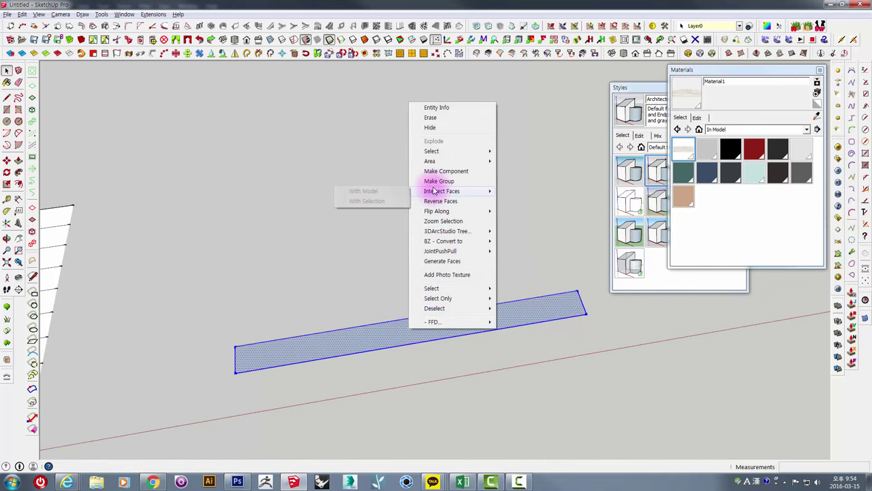
left_click(435, 201)
mouse_move(435, 205)
middle_mouse_down()
mouse_move(407, 301)
mouse_move(220, 356)
middle_mouse_up()
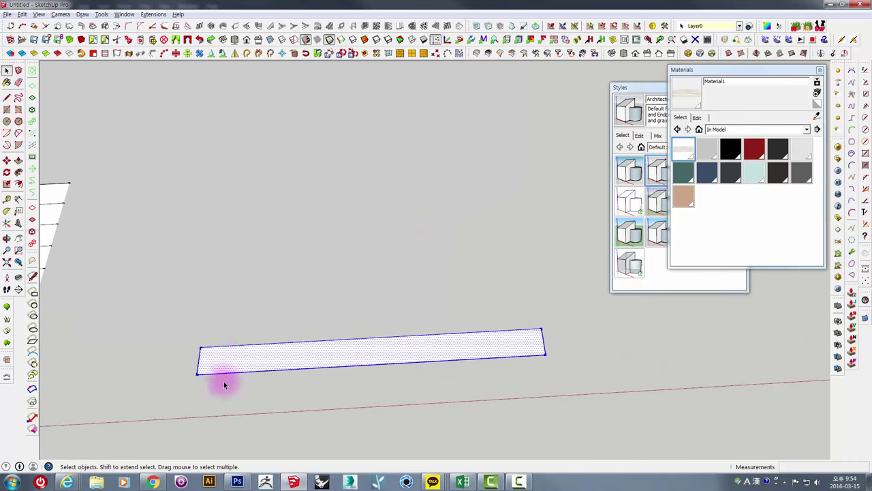
- Copy the plank so it starts at the first plank's midpoint, forming a staggered pair
key("m")
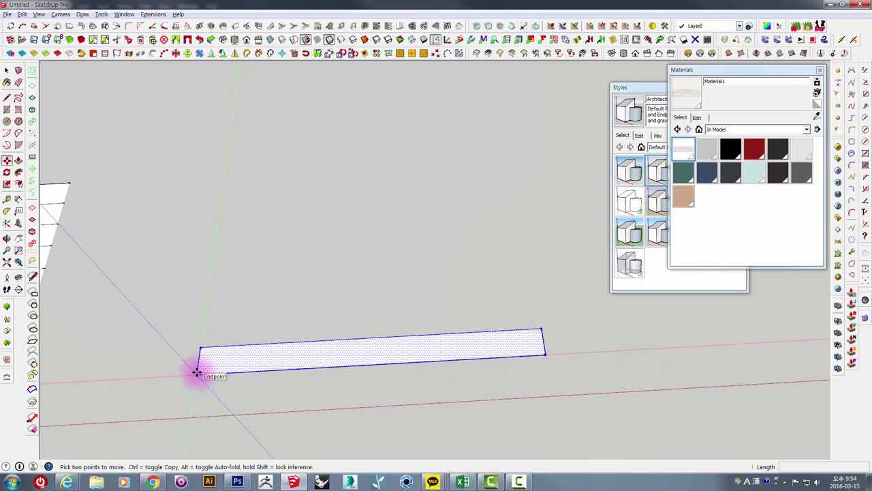
left_click(197, 372)
key("ctrl")
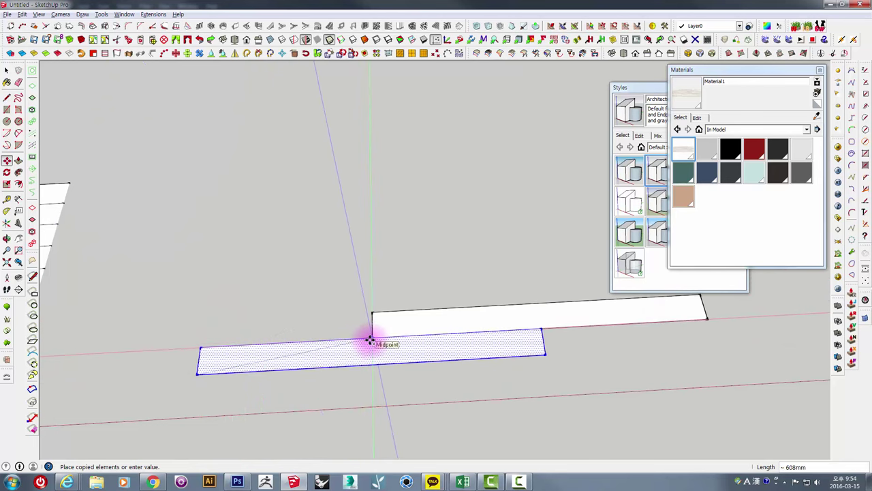
left_click(370, 339)
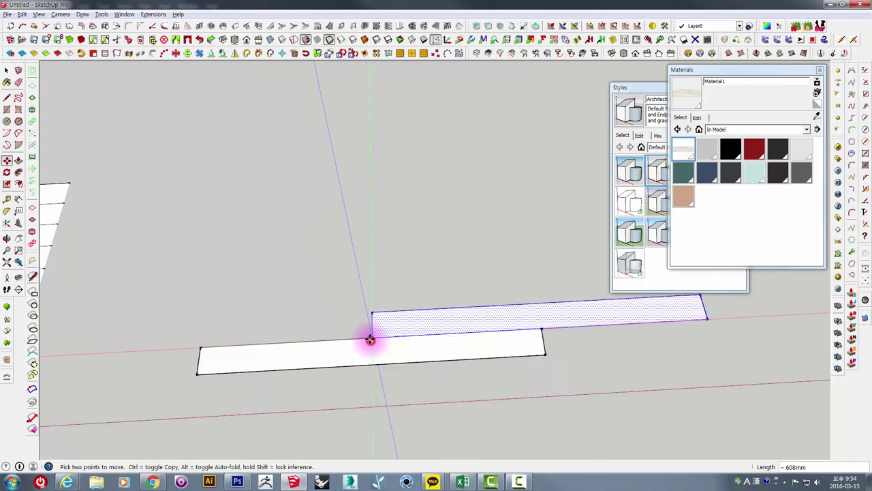
scroll(381, 337, "down", 3)
middle_click_drag(411, 335, 315, 350, "shift")
key("space")
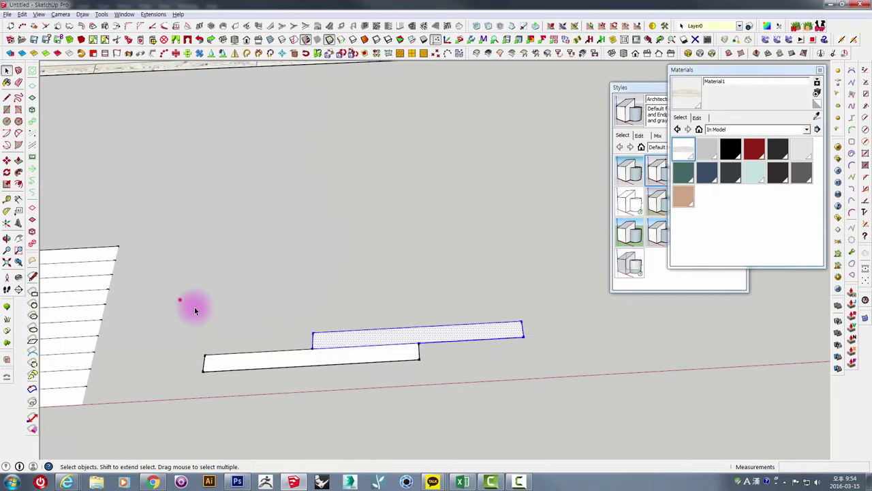
- Copy both staggered boards directly above the originals, one board height up
left_click_drag(179, 298, 579, 409)
scroll(411, 362, "up", 2)
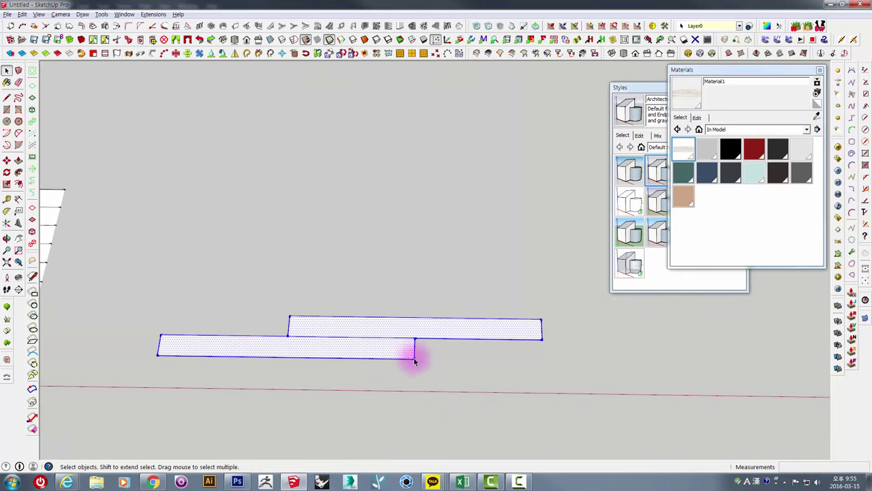
key("m")
left_click(414, 358)
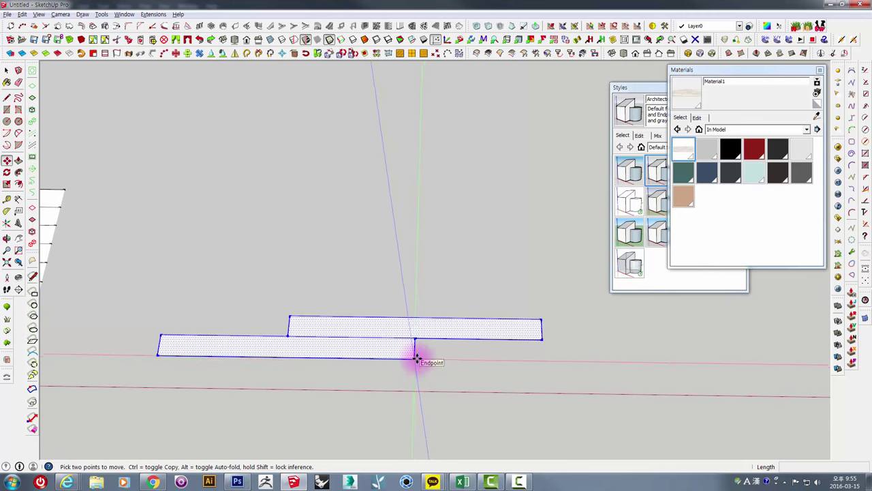
mouse_move(417, 358)
middle_mouse_down()
mouse_move(405, 350)
mouse_move(443, 382)
middle_mouse_up()
scroll(415, 362, "up", 2)
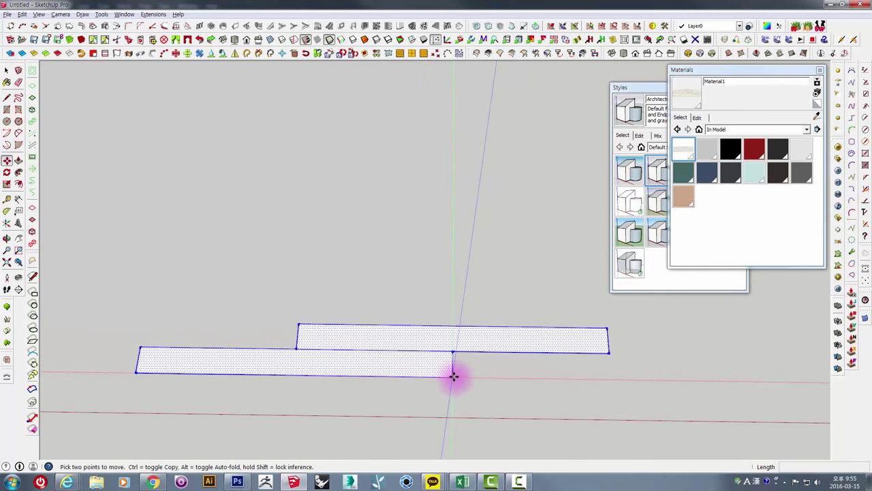
left_click(453, 376)
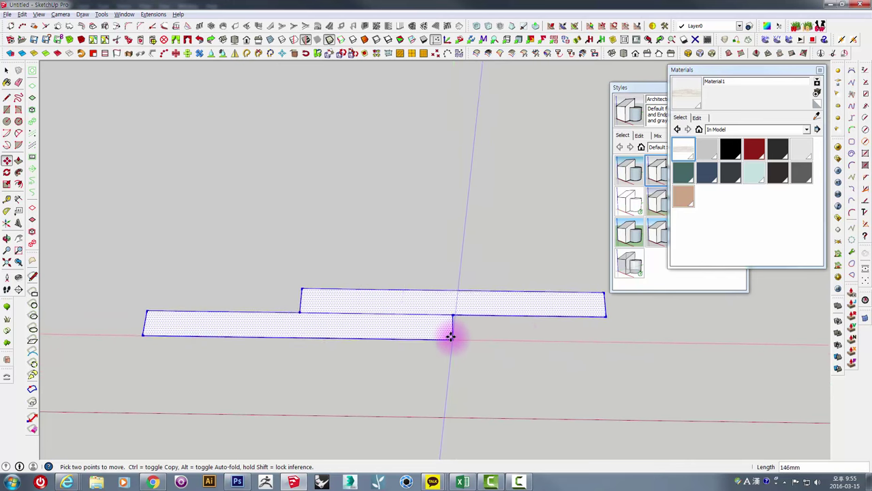
key("ctrl")
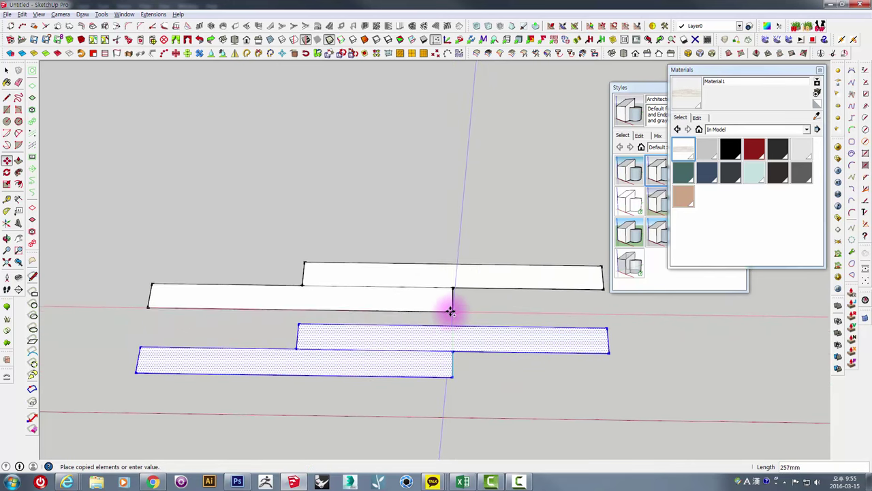
left_click(451, 320)
scroll(453, 323, "down", 2)
middle_click_drag(453, 323, 407, 375)
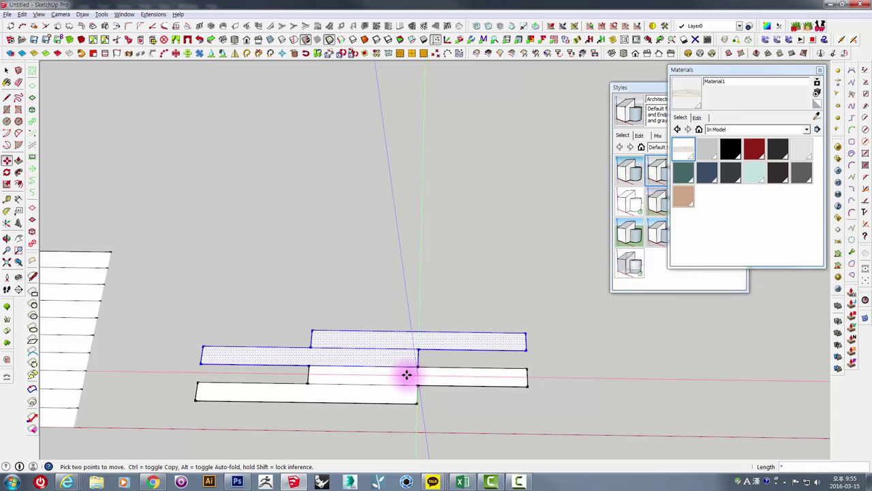
- Array the copied pair three times upward with *3
type("3")
key("Return")
scroll(353, 308, "down", 3)
mouse_move(352, 307)
middle_mouse_down()
mouse_move(602, 290)
mouse_move(242, 345)
mouse_move(191, 318)
mouse_move(356, 302)
middle_mouse_up()
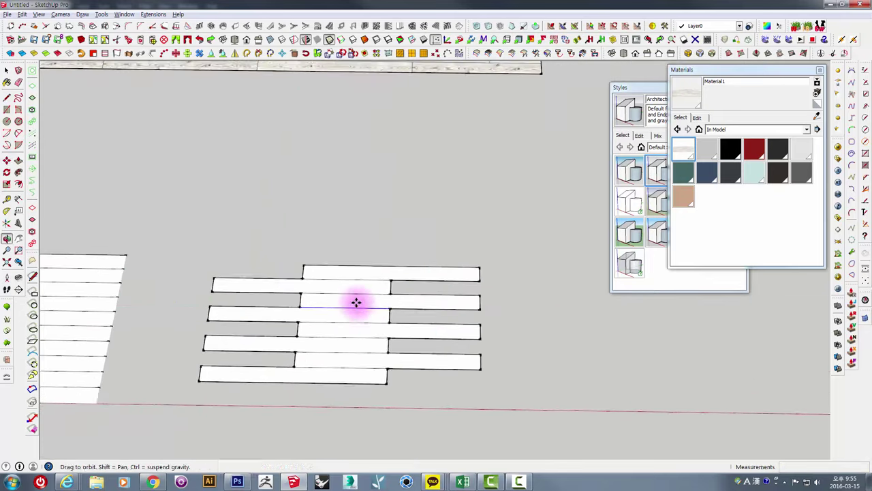
key("m")
scroll(245, 289, "up", 2)
key("space")
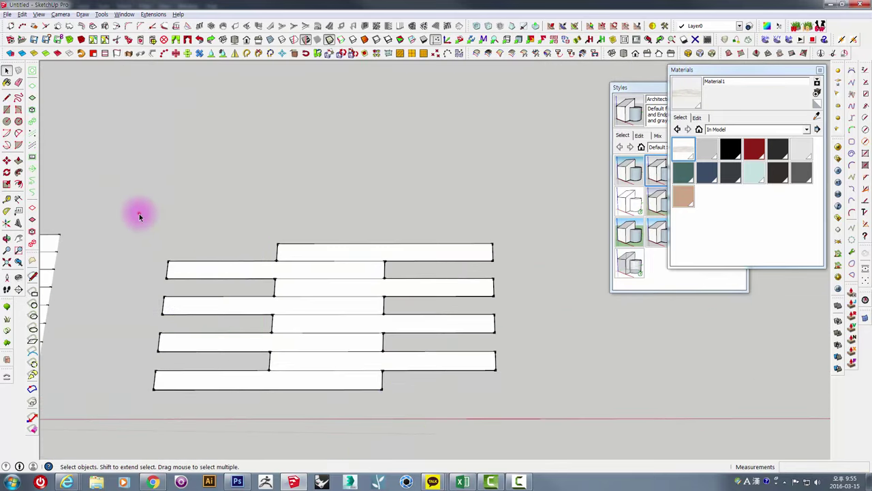
- Copy all staggered boards sideways and array them, then undo the wrong extra copies
mouse_move(139, 213)
left_mouse_down()
mouse_move(387, 415)
mouse_move(549, 455)
left_mouse_up()
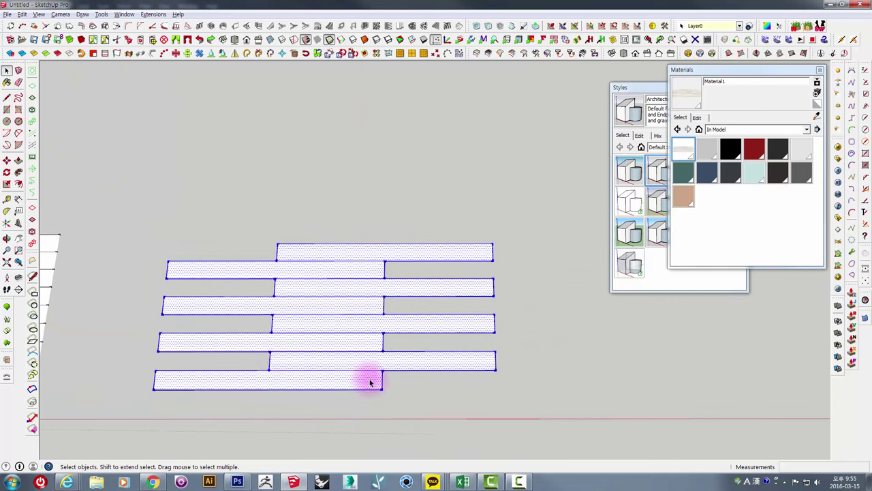
middle_click_drag(268, 339, 227, 346)
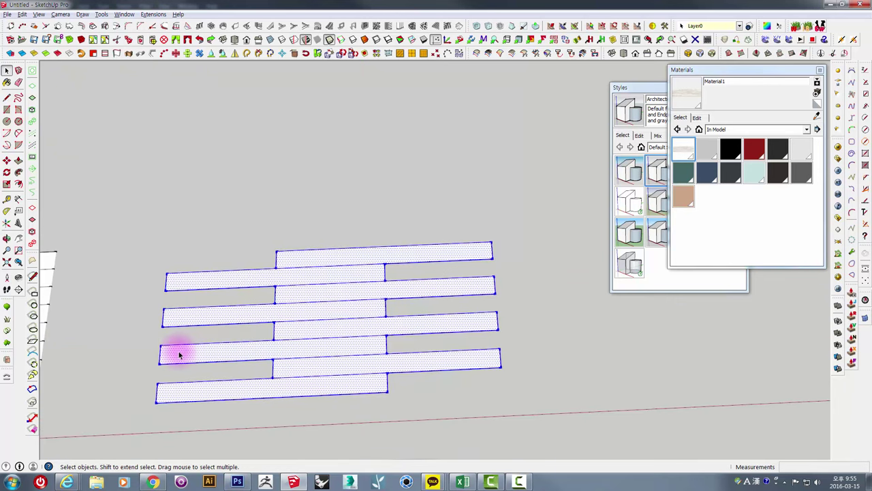
key("m")
key("ctrl")
left_click(158, 346)
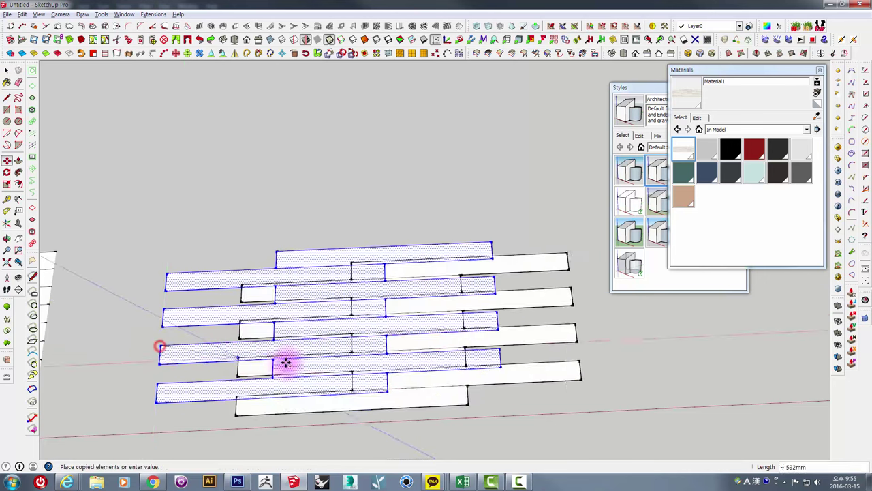
left_click(385, 336)
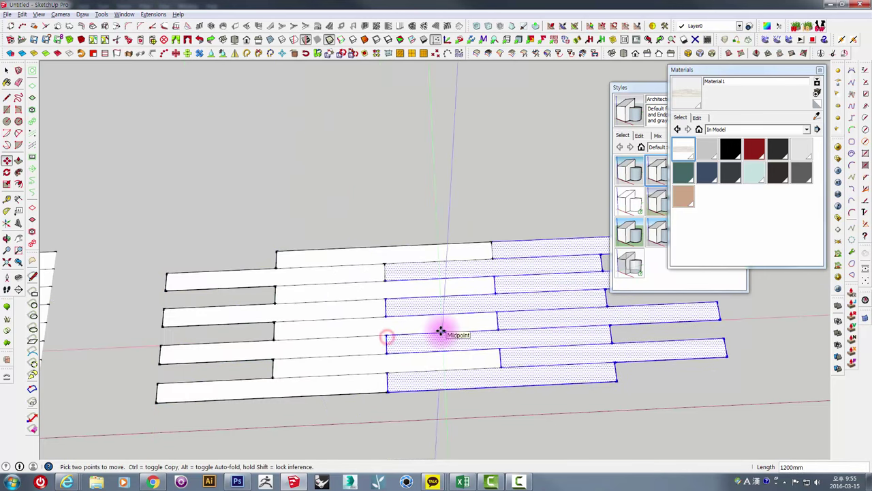
type("*3")
key("Return")
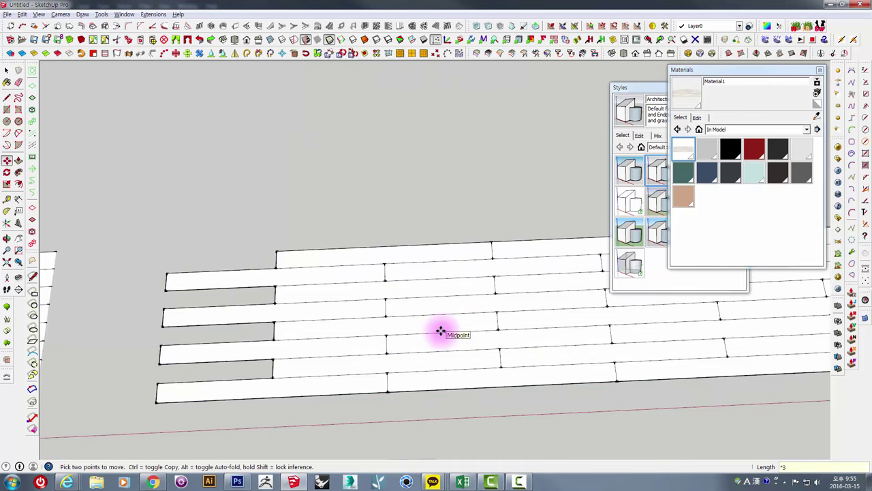
scroll(446, 321, "down", 3)
middle_click_drag(453, 306, 321, 374)
scroll(461, 312, "up", 2)
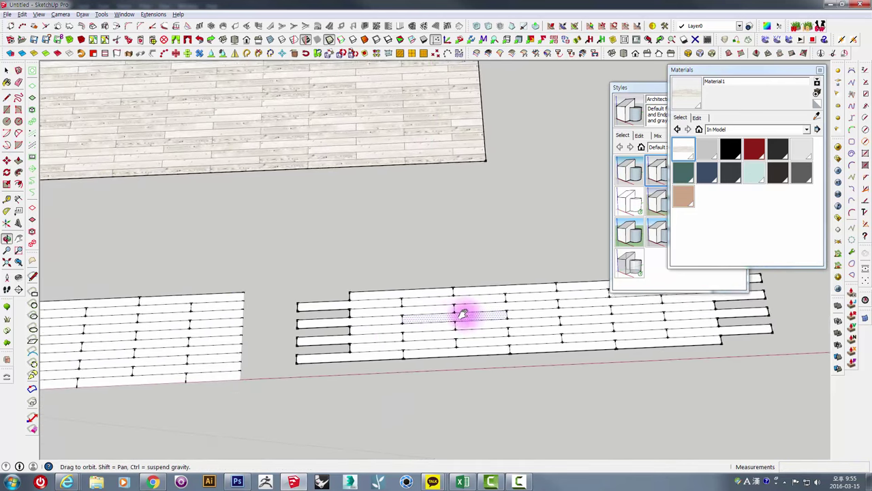
key("ctrl+z")
key("space")
scroll(272, 268, "up", 3)
- Copy all the staggered boards exactly 1200 mm to the right
left_click_drag(250, 247, 613, 418)
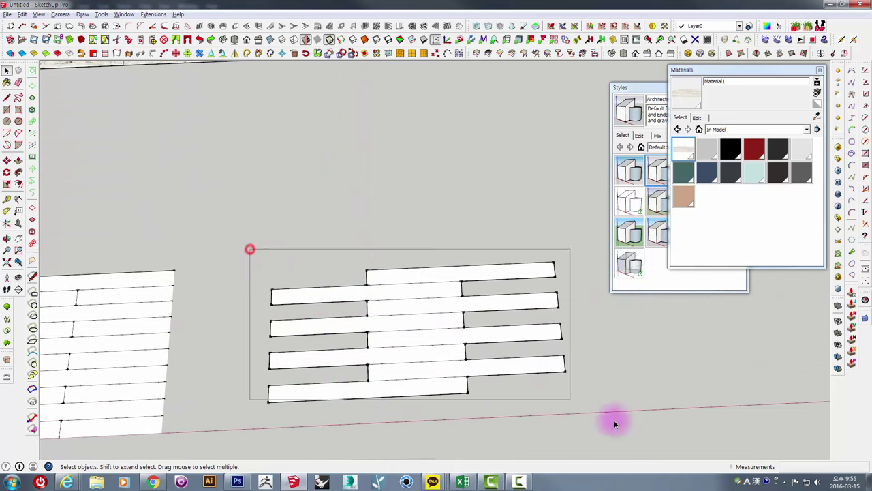
scroll(331, 358, "up", 1)
scroll(275, 331, "up", 1)
key("m")
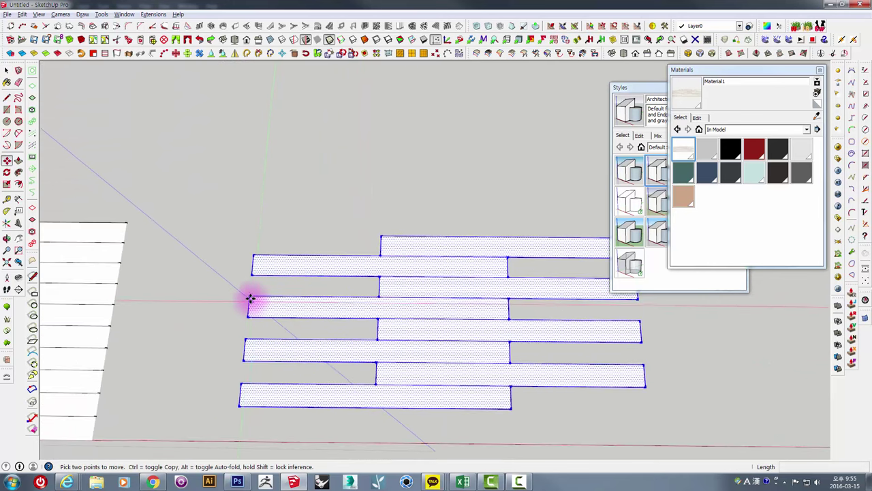
key("ctrl")
left_click(250, 298)
type("1200")
key("Return")
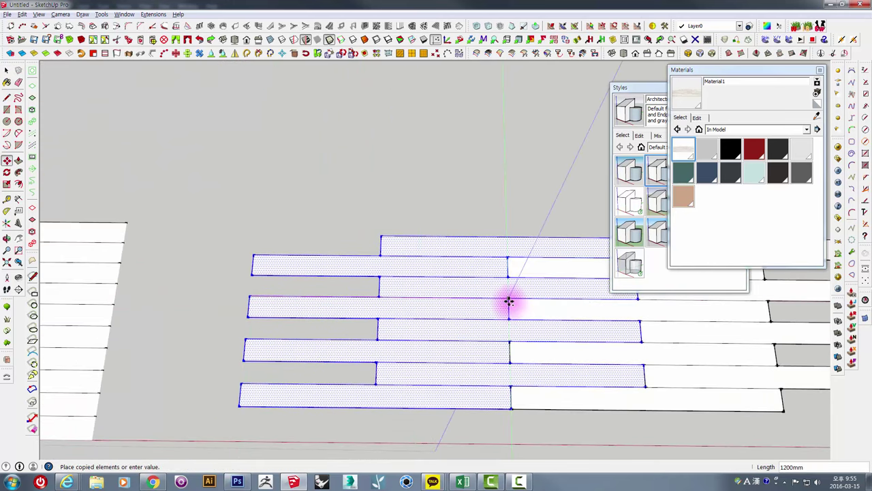
key("ctrl+t")
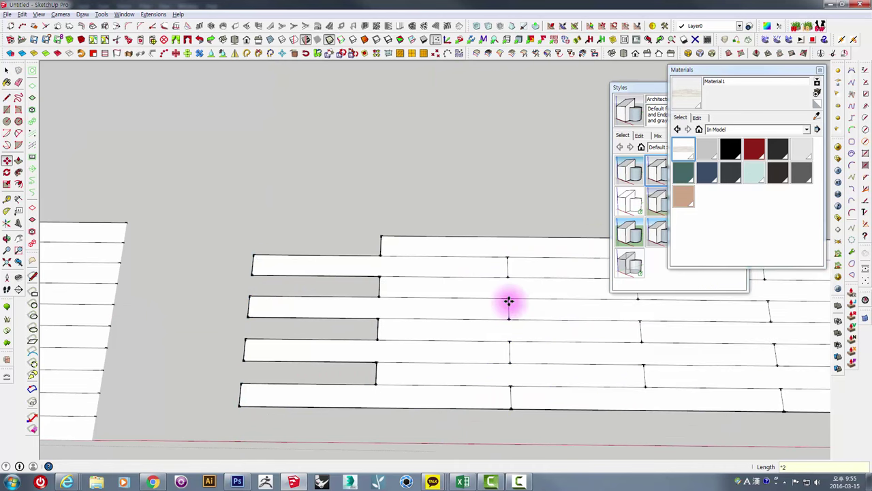
- Pan and orbit to view all the widened board rows
scroll(491, 263, "down", 2)
mouse_move(413, 297)
middle_mouse_down("shift")
mouse_move(313, 311)
mouse_move(302, 337)
middle_mouse_up("shift")
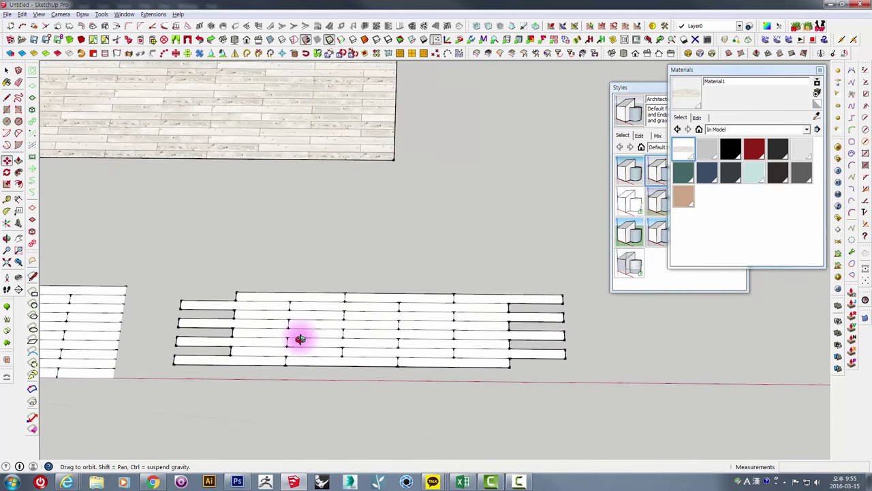
key("m")
scroll(252, 335, "up", 2)
scroll(321, 319, "up", 1)
scroll(273, 358, "up", 2)
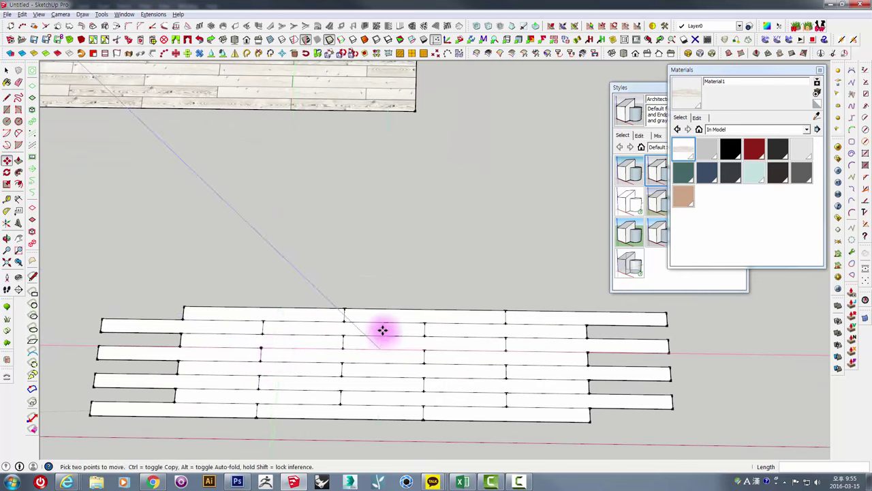
key("space")
middle_click_drag(432, 328, 257, 288)
- Select the overhanging left-end board pieces, refining the selection board by board
left_click(251, 287)
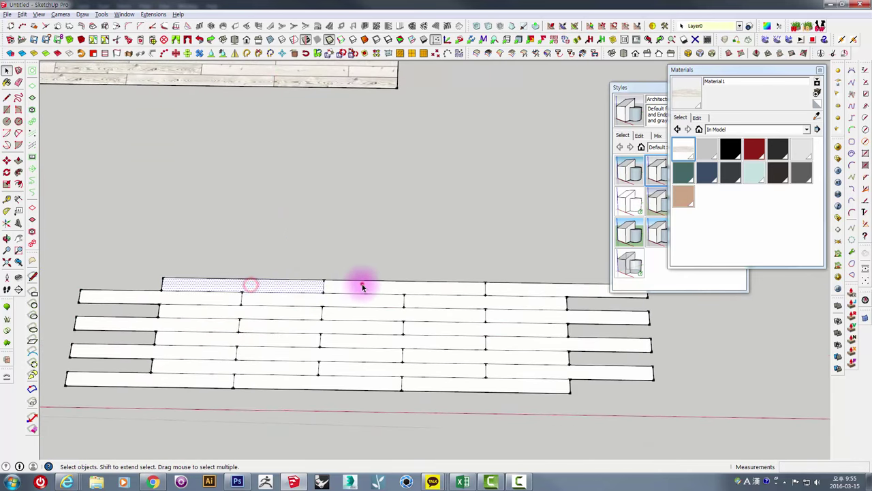
left_click(361, 285)
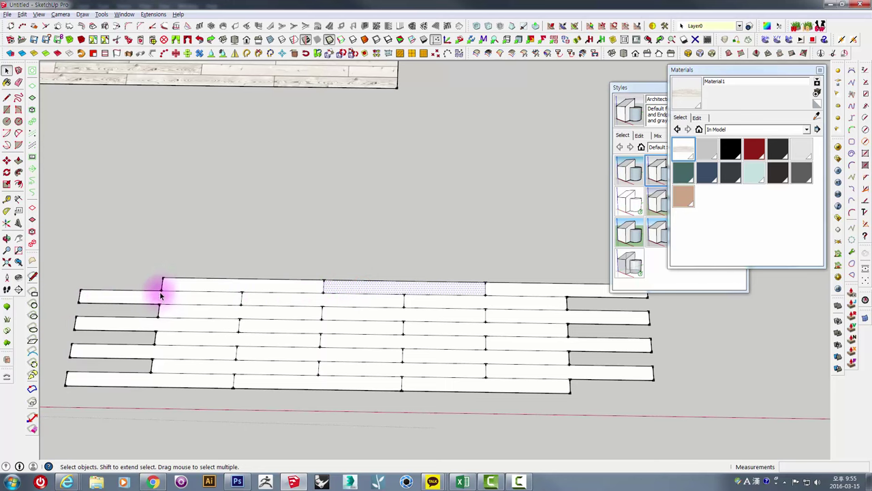
mouse_move(485, 311)
middle_mouse_down()
mouse_move(477, 317)
mouse_move(550, 302)
mouse_move(532, 325)
middle_mouse_up()
scroll(563, 302, "down", 2)
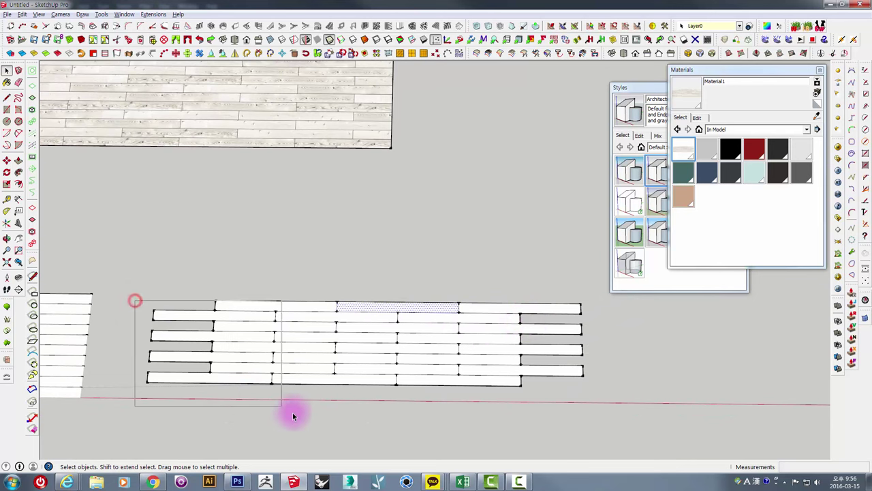
left_click_drag(293, 412, 295, 412)
scroll(260, 343, "up", 1)
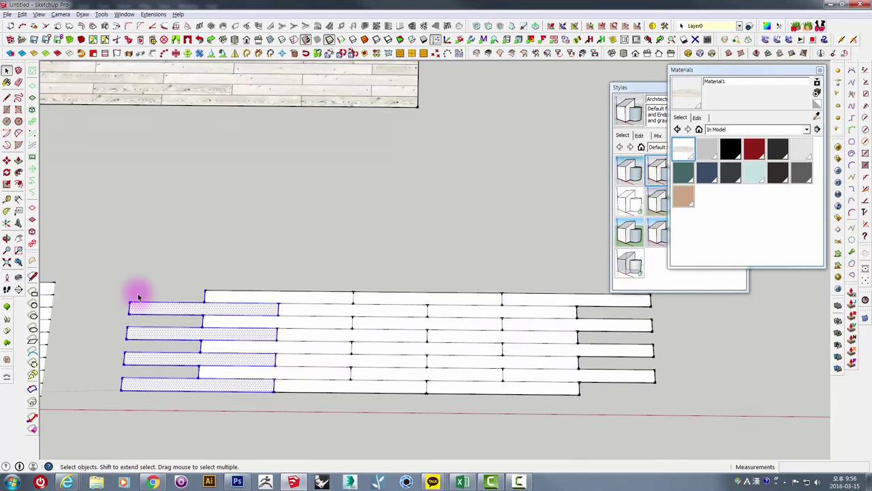
middle_click_drag(113, 296, 122, 307)
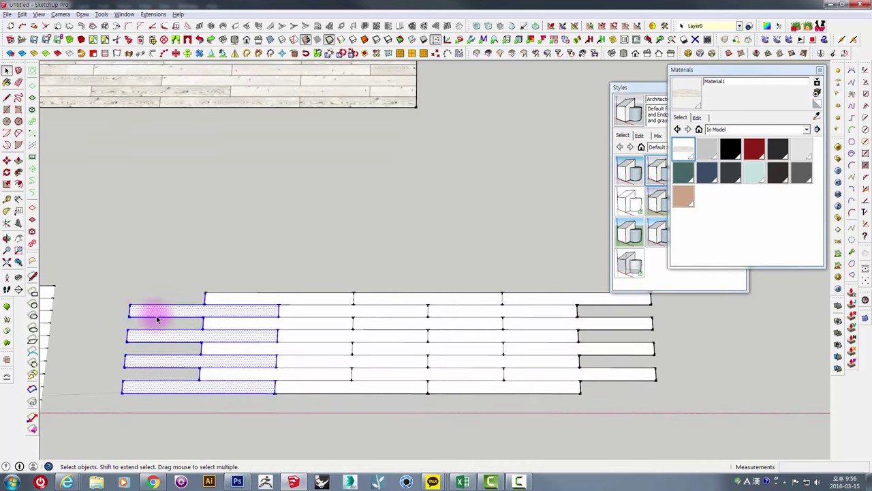
left_click(146, 311)
left_click(144, 336, "shift")
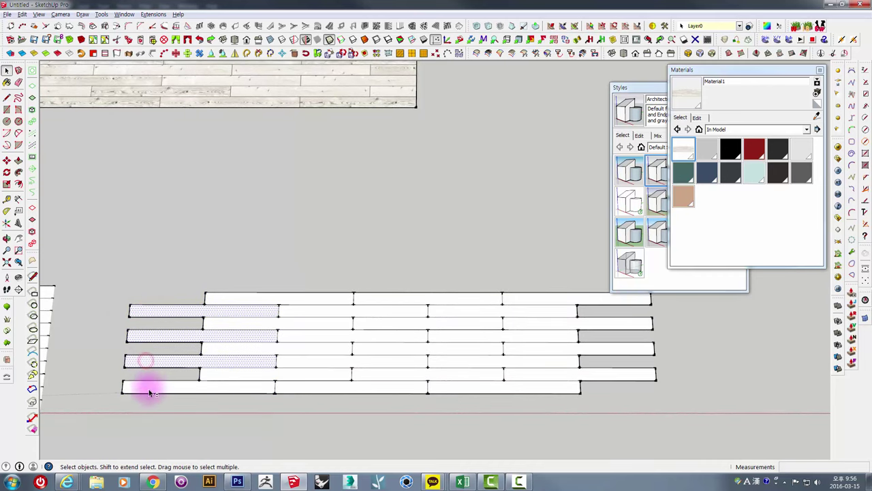
middle_click_drag(173, 349, 170, 347)
- Move the left-end boards 3600 mm to the right end, then pick top-row boards
key("m")
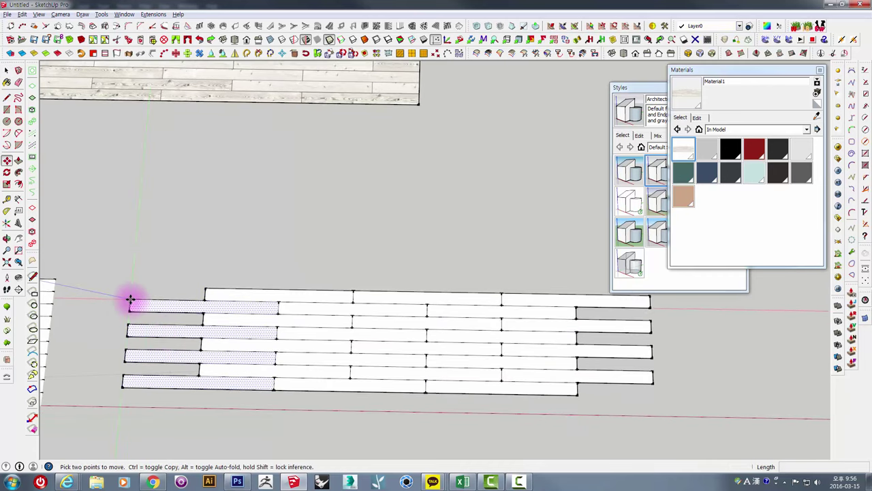
left_click(130, 300)
left_click(577, 309)
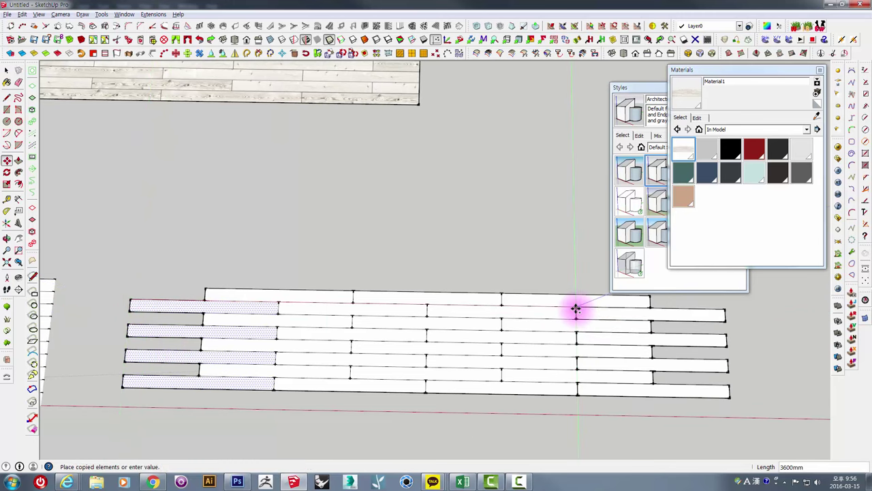
middle_click_drag(532, 333, 448, 343)
key("space")
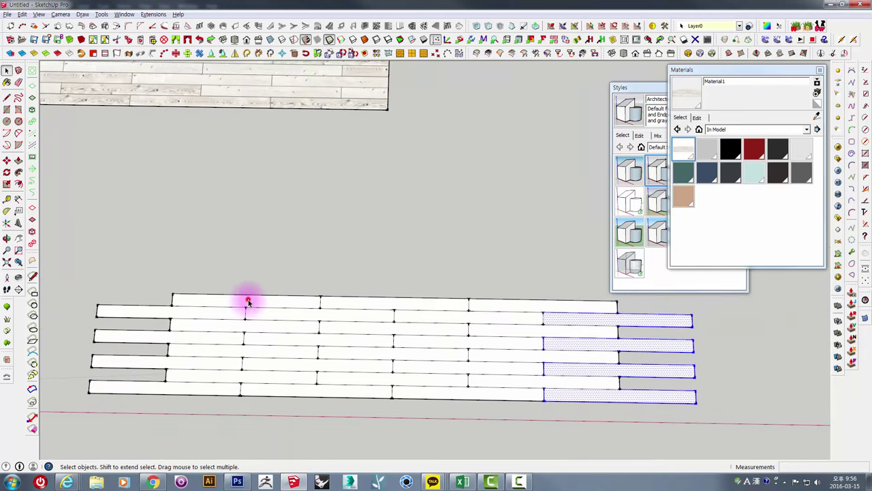
left_click(248, 302)
left_click(351, 303)
left_click(502, 304)
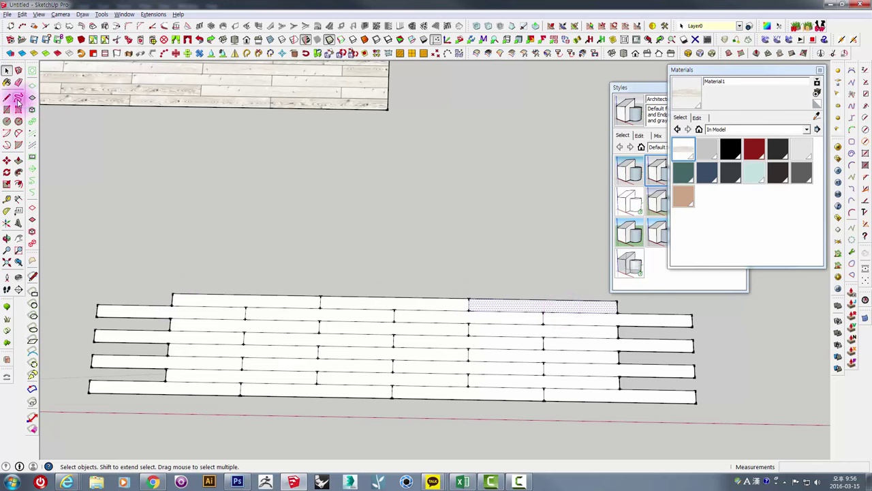
- Delete the board pieces protruding past the right end
left_click(172, 295)
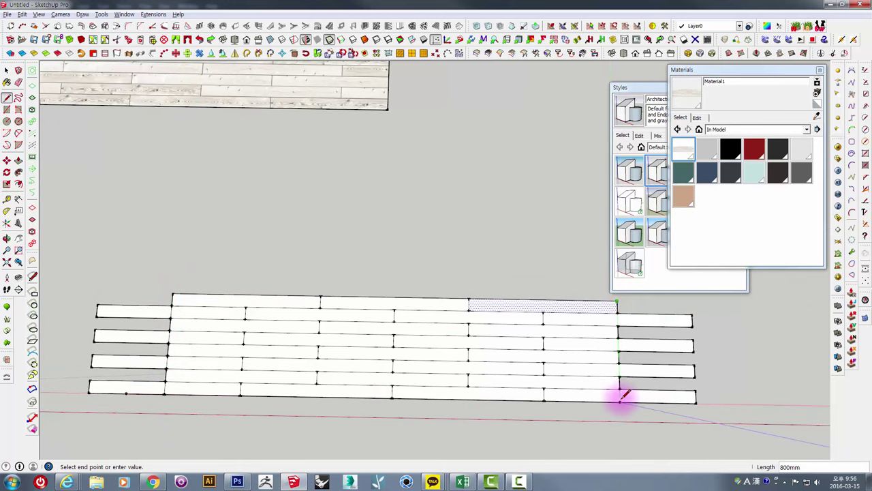
key("space")
mouse_move(636, 401)
middle_mouse_down()
mouse_move(596, 406)
mouse_move(634, 423)
middle_mouse_up()
left_click_drag(671, 437, 612, 320)
key("Delete")
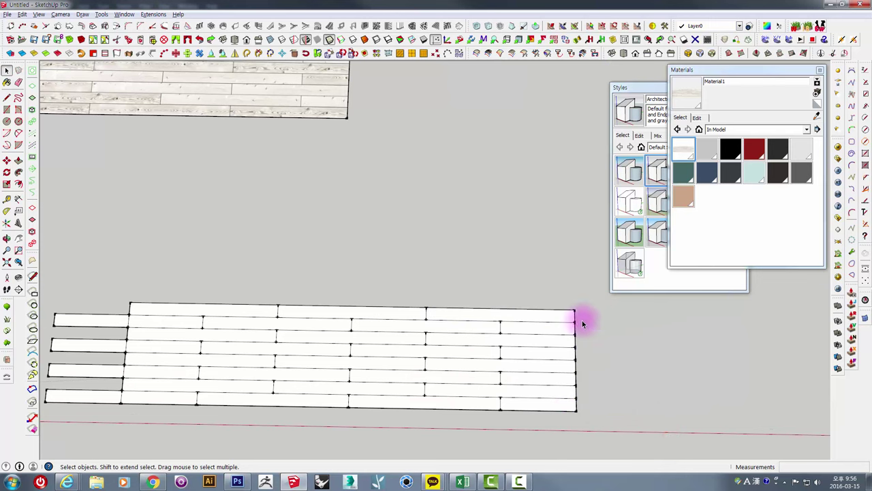
- Delete the board stubs protruding past the left end
left_click_drag(95, 411, 42, 298)
key("Delete")
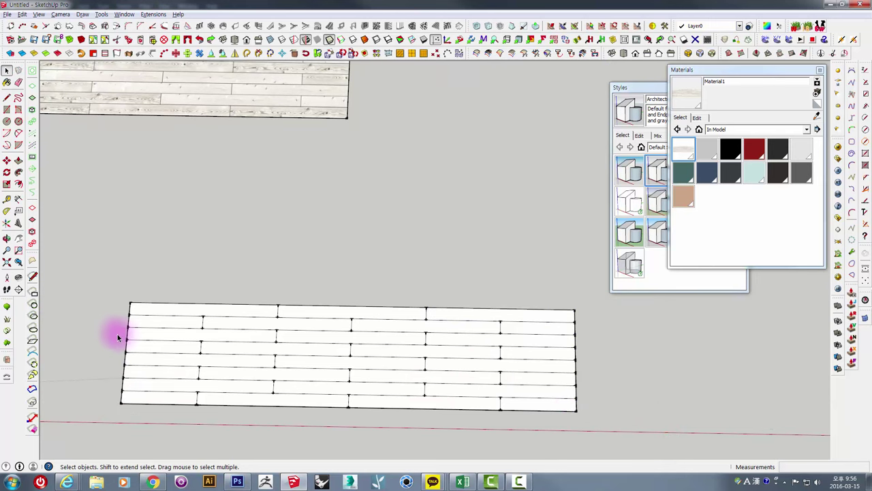
mouse_move(171, 317)
middle_mouse_down()
mouse_move(208, 321)
mouse_move(287, 266)
middle_mouse_up()
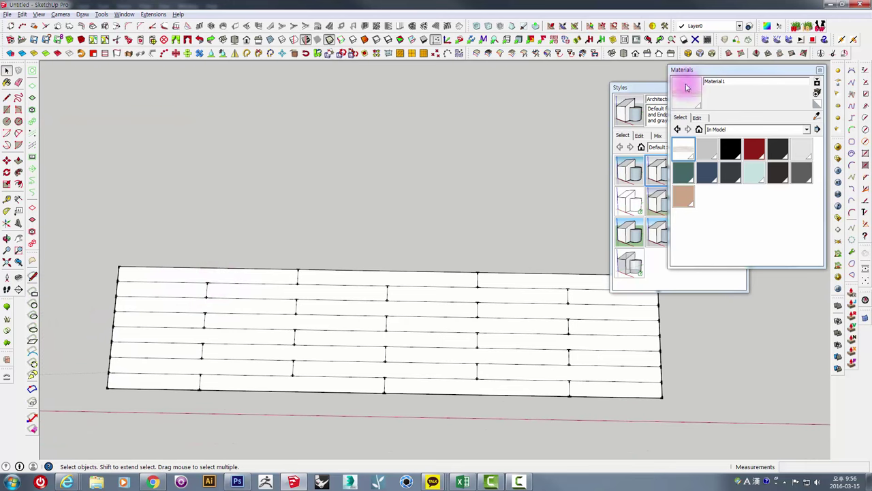
mouse_move(505, 205)
middle_mouse_down()
mouse_move(470, 225)
mouse_move(227, 305)
middle_mouse_up()
left_click(226, 294)
left_click(312, 293, "shift")
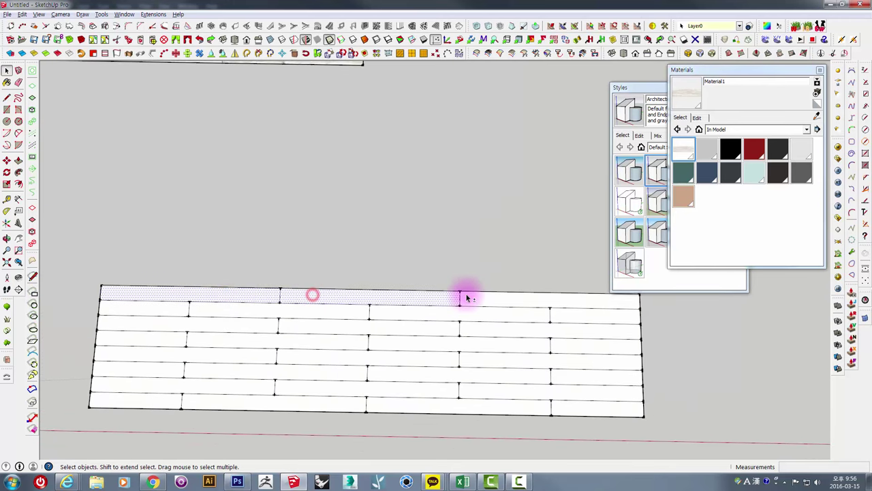
left_click(466, 294, "shift")
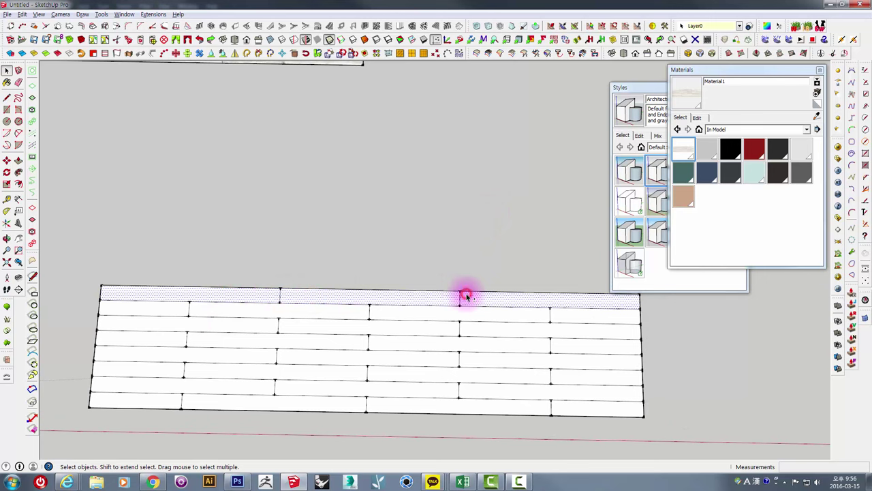
left_click(145, 295)
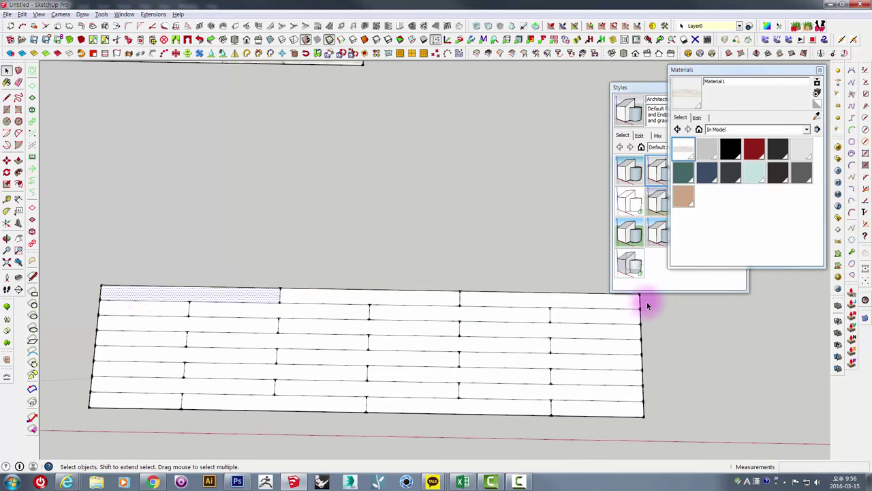
scroll(692, 307, "down", 3)
left_click_drag(136, 263, 466, 400)
key("m")
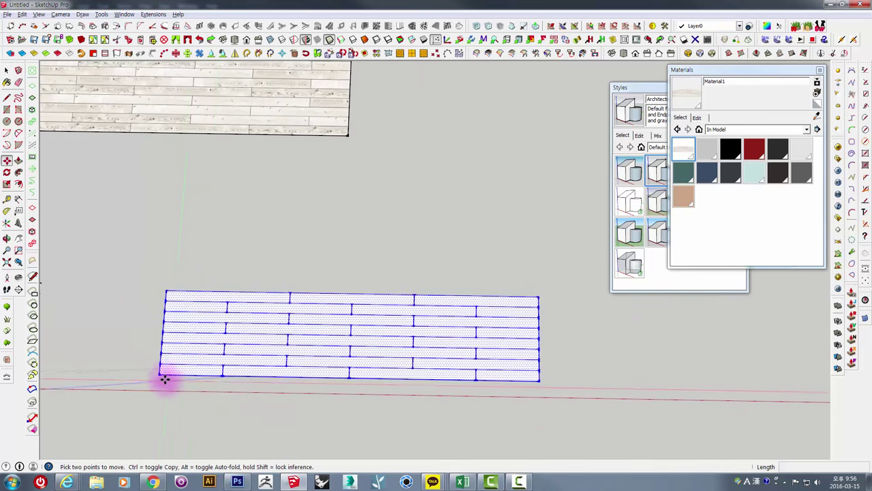
key("ctrl")
left_click(160, 374)
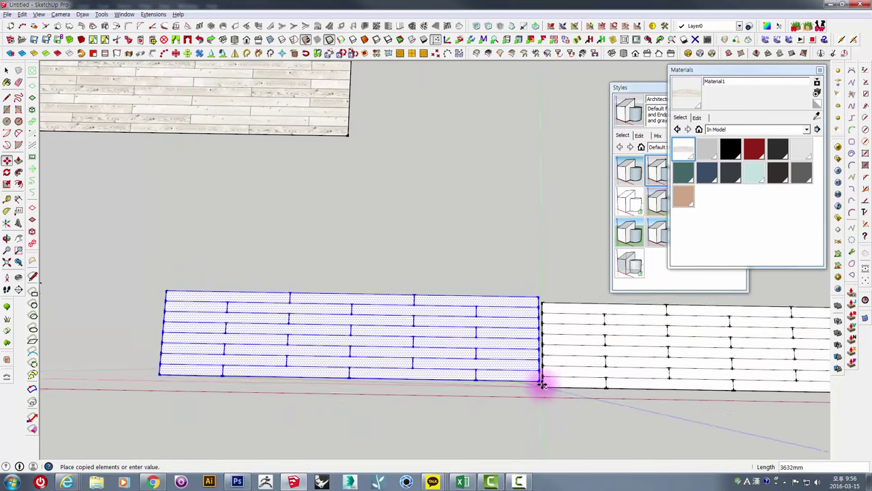
key("Escape")
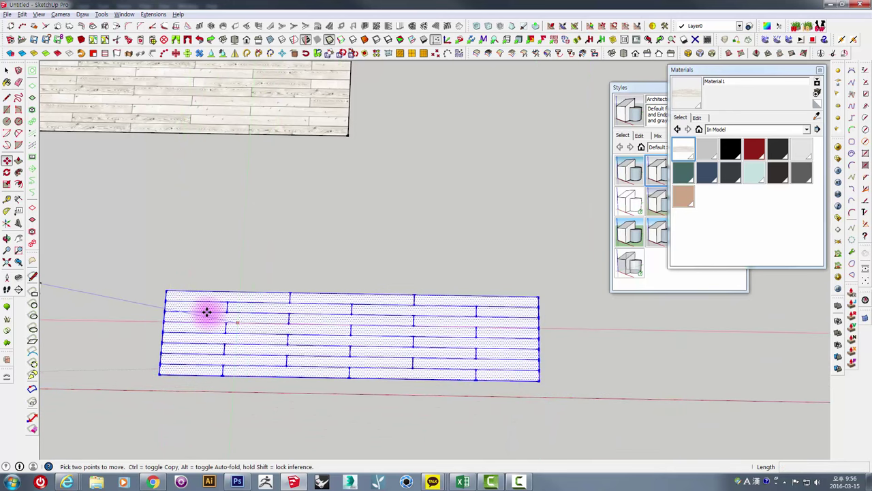
key("space")
scroll(209, 263, "up", 2)
left_click(211, 261)
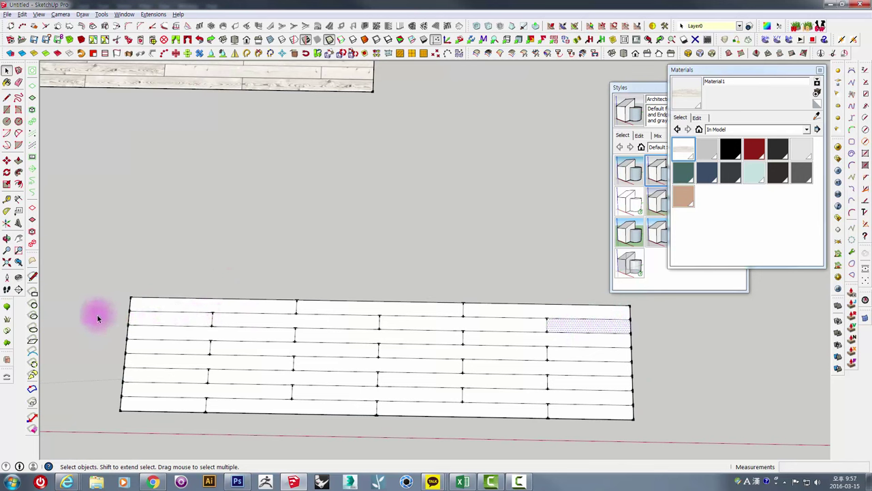
middle_click_drag(183, 320, 109, 335)
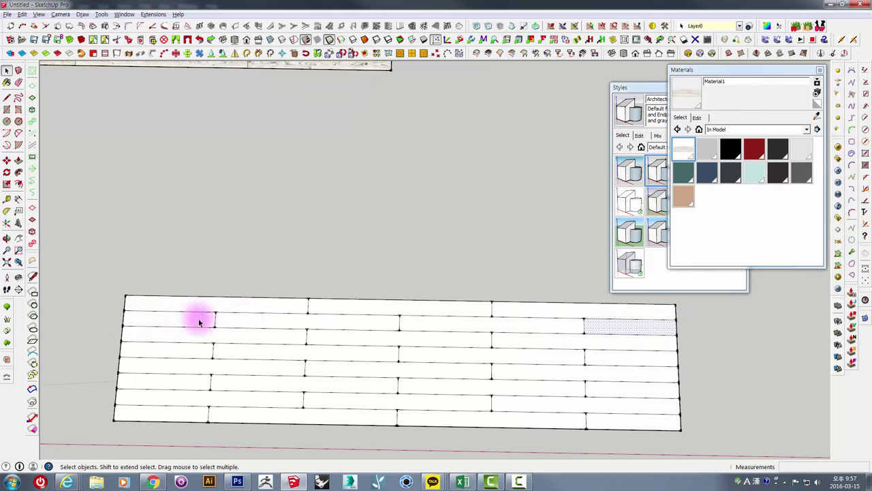
scroll(106, 319, "up", 3)
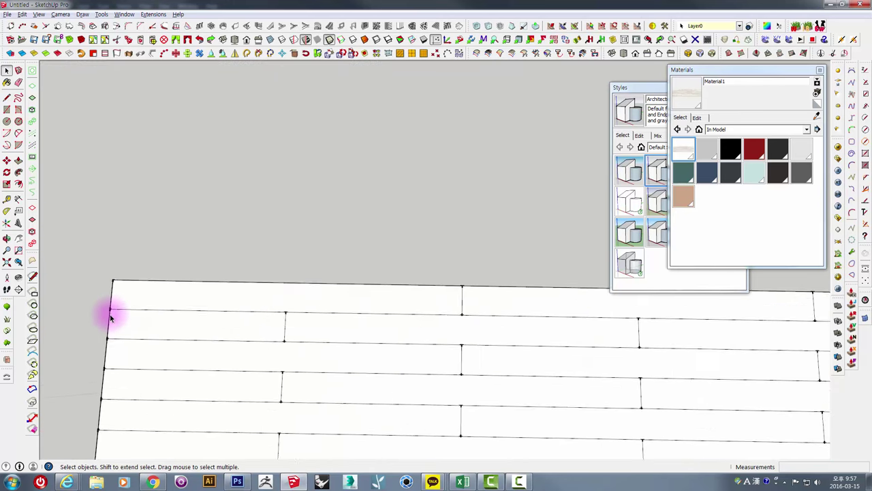
scroll(107, 322, "up", 1)
scroll(110, 318, "down", 2)
scroll(110, 314, "down", 2)
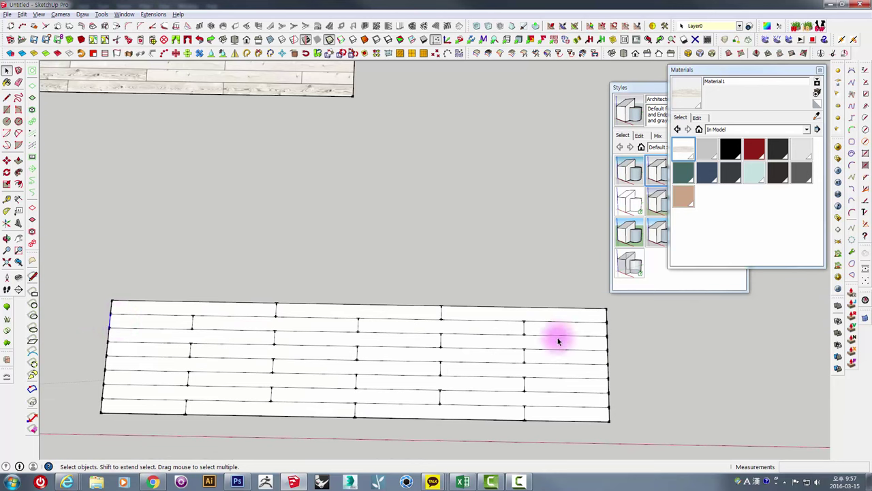
scroll(127, 325, "up", 1)
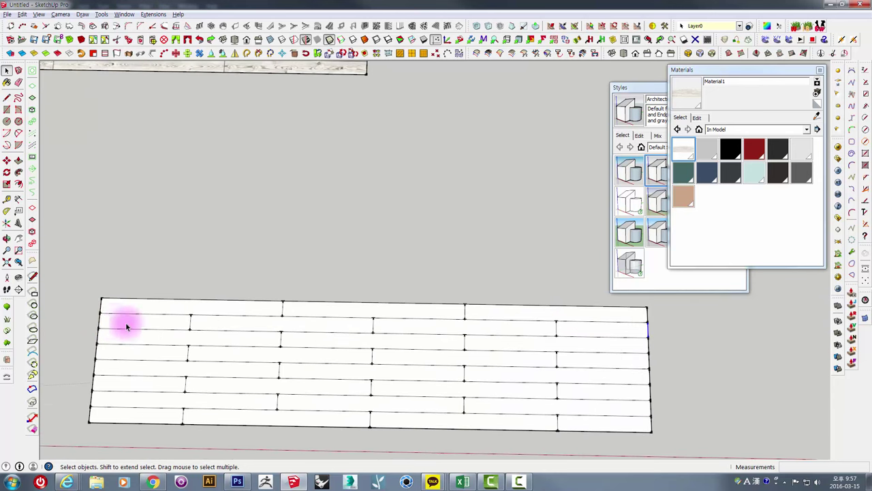
scroll(102, 312, "up", 1)
scroll(99, 319, "down", 2)
middle_click_drag(99, 319, 100, 294, "shift")
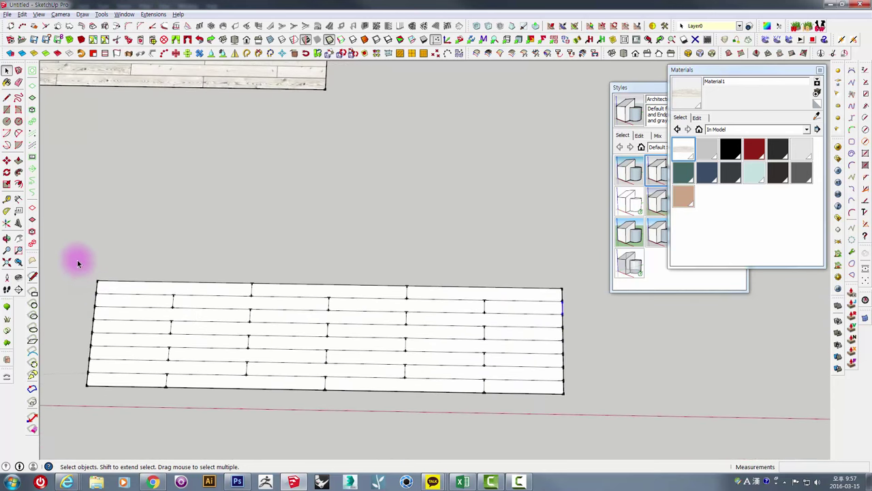
scroll(97, 293, "up", 1)
scroll(98, 300, "down", 1)
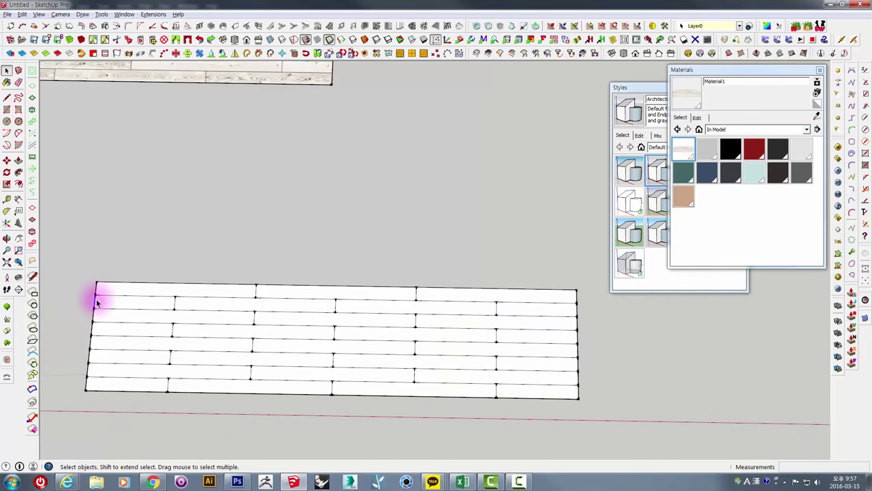
middle_click_drag(415, 328, 440, 340, "shift")
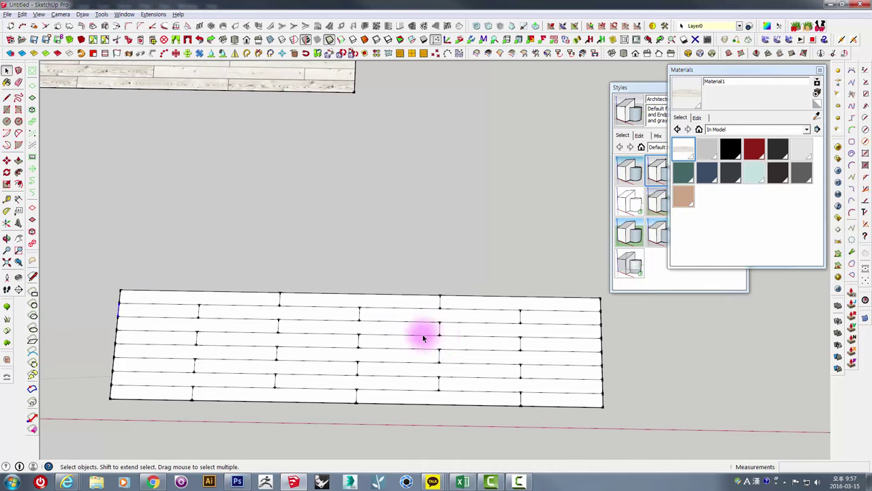
middle_click_drag(376, 311, 368, 310)
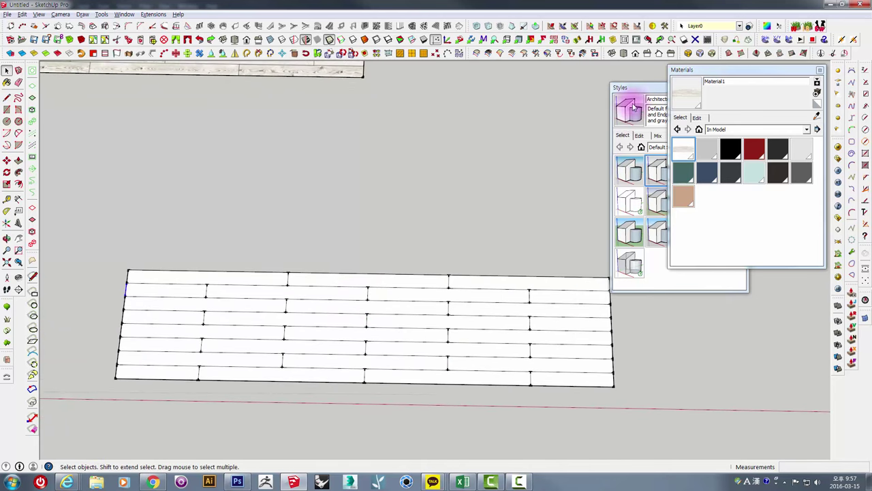
- Close the Styles and Materials trays so only the plank layout is visible
left_click_drag(638, 91, 627, 74)
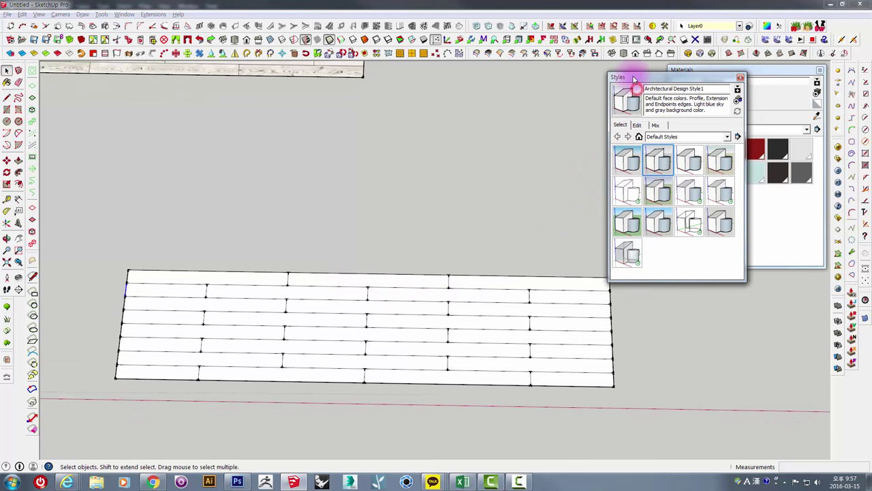
left_click(127, 291)
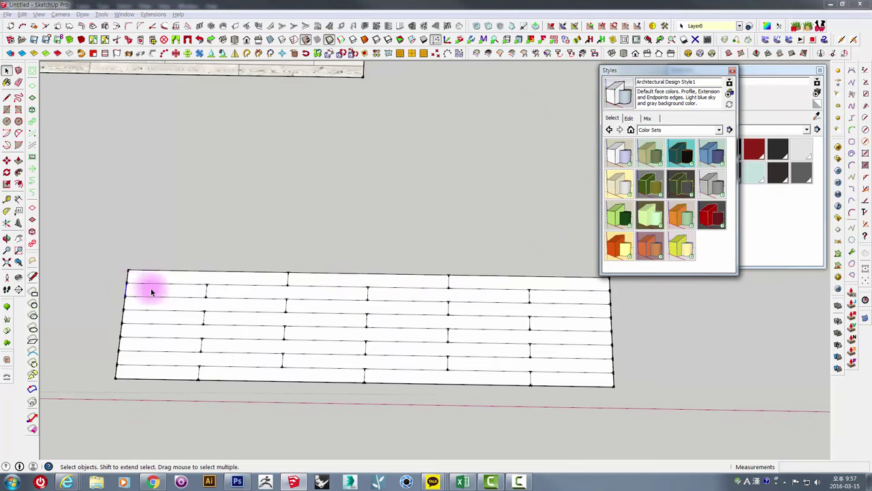
left_click(732, 71)
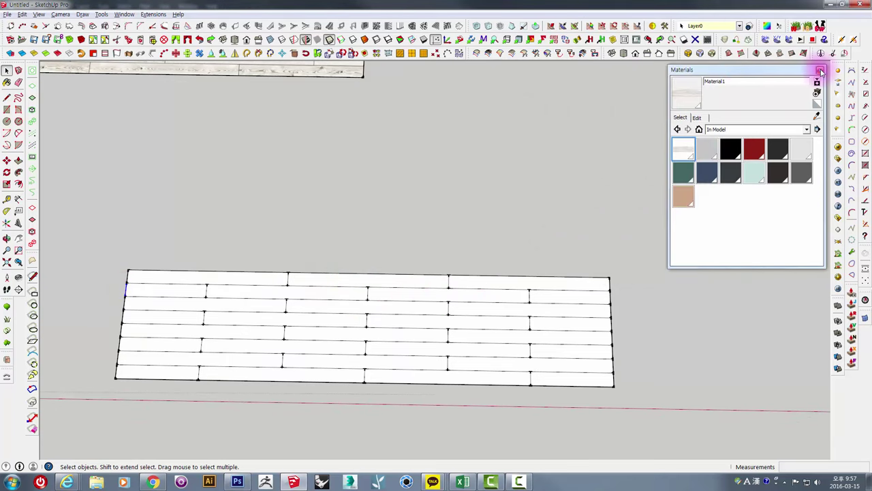
left_click(822, 71)
mouse_move(549, 279)
middle_mouse_down()
mouse_move(500, 296)
mouse_move(540, 291)
middle_mouse_up()
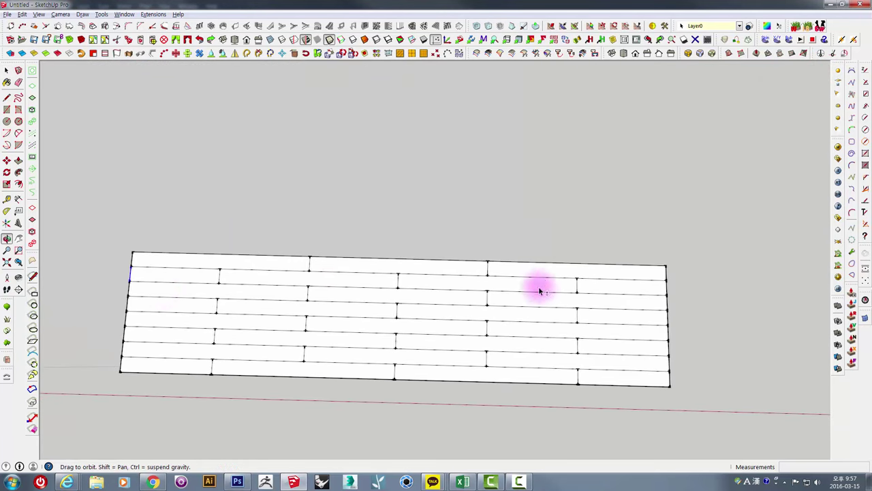
key("space")
- Window-select the layout's left border edges and hide them
right_click(131, 273)
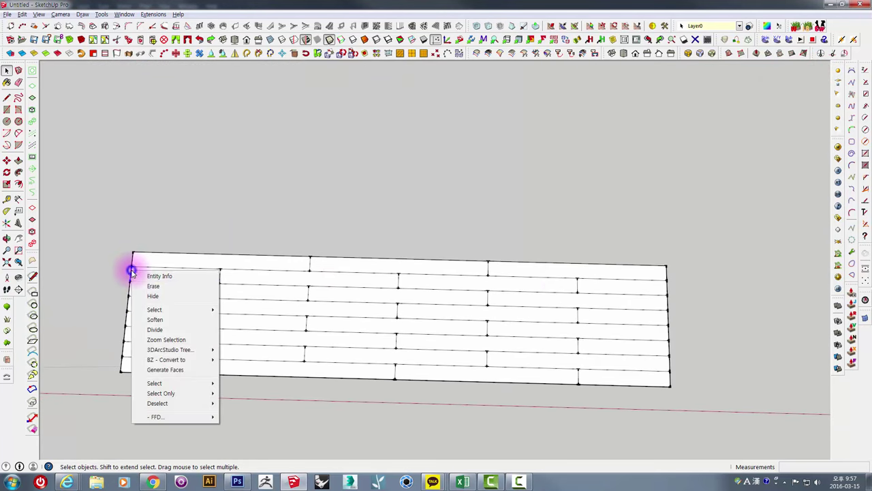
left_click(152, 294)
scroll(134, 276, "up", 2)
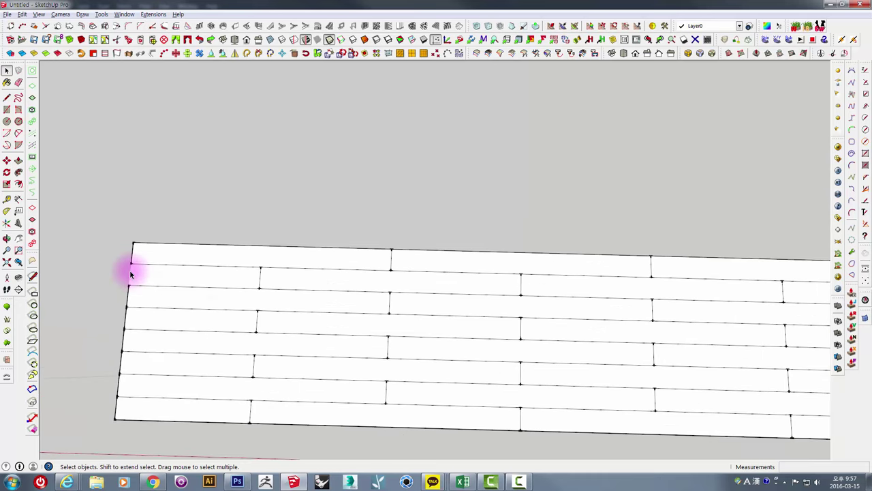
mouse_move(117, 304)
left_mouse_down()
mouse_move(134, 330)
mouse_move(124, 426)
left_mouse_up()
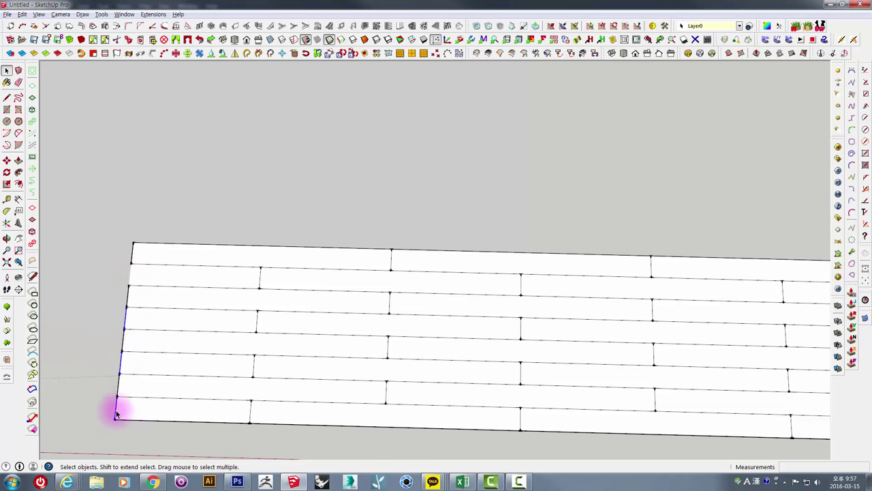
right_click(116, 413)
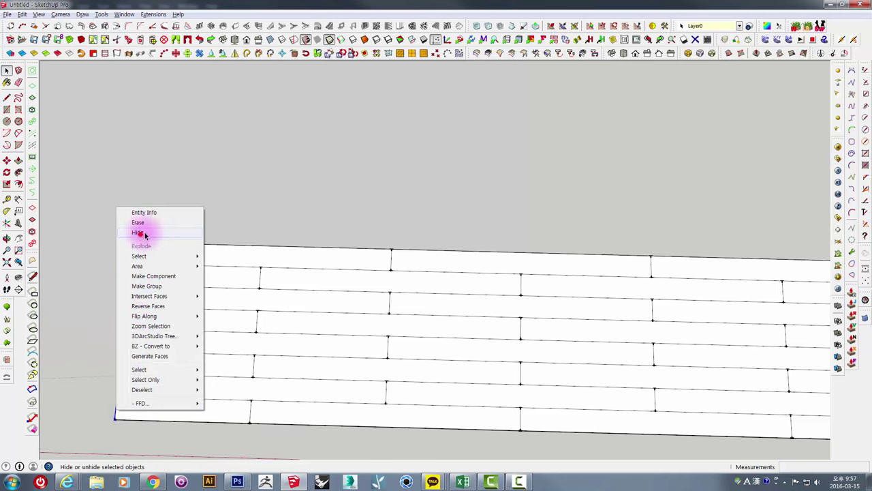
left_click(144, 235)
scroll(187, 278, "down", 3)
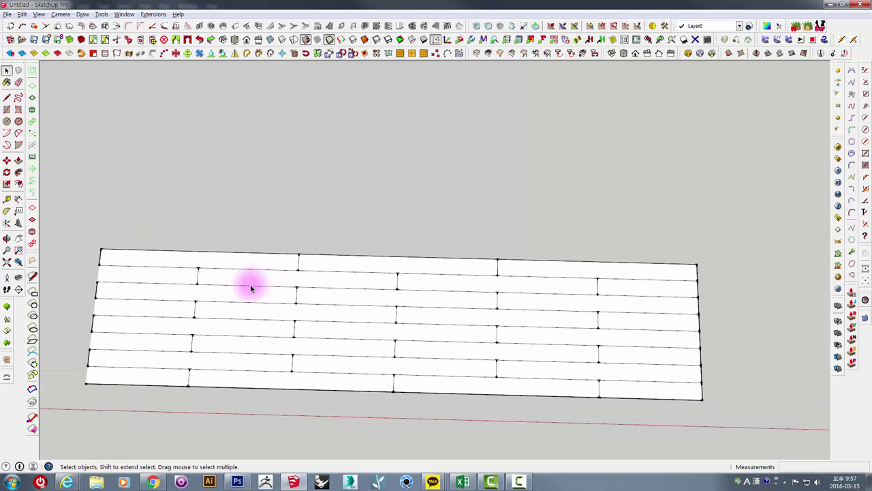
- Erase the three pieces of the board's bottom border edge with the Eraser
left_click(19, 82)
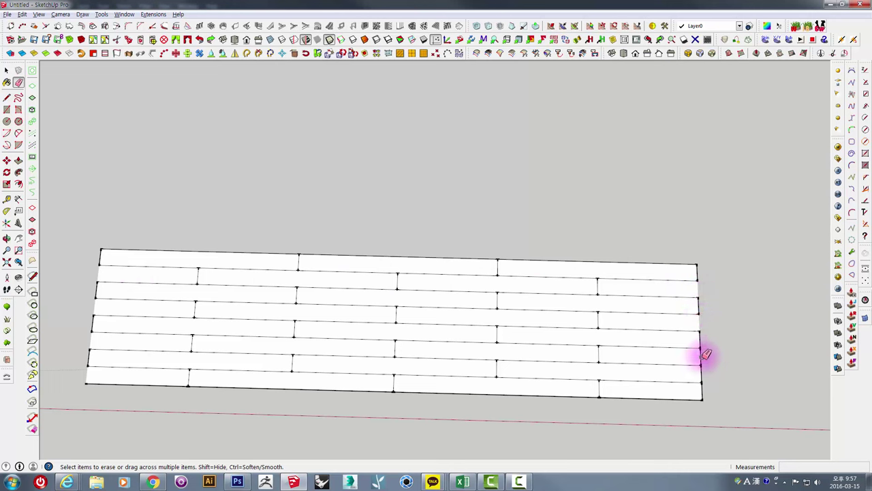
left_click(706, 393)
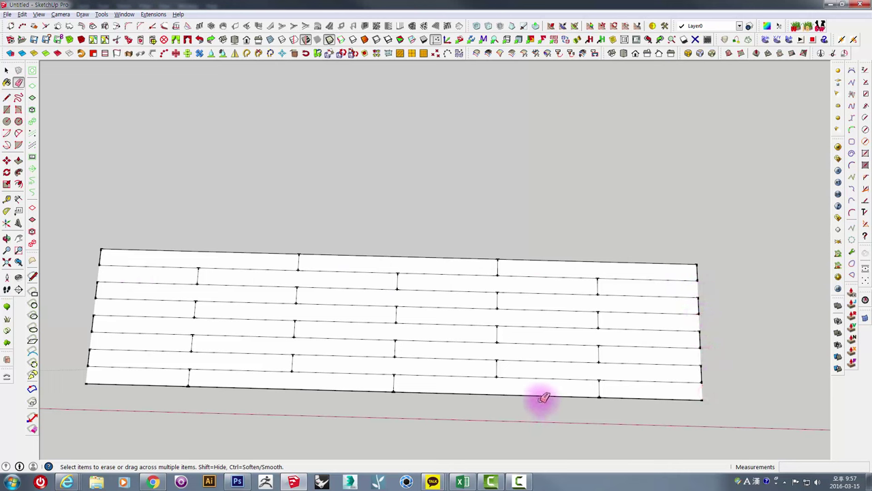
middle_click_drag(528, 382, 259, 405)
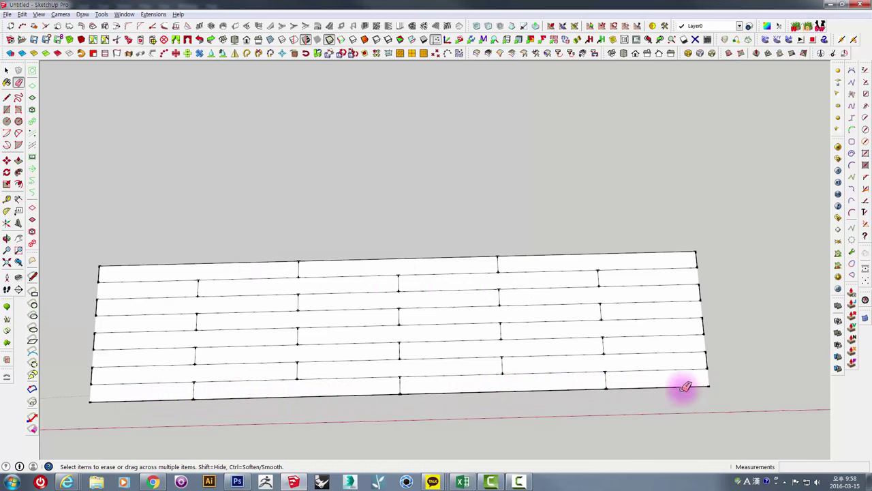
left_click(168, 399)
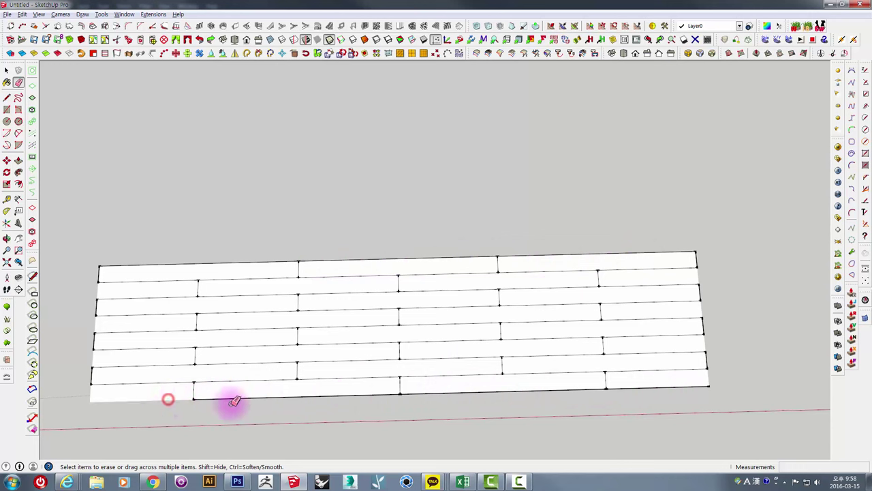
left_click(246, 396)
left_click(441, 391)
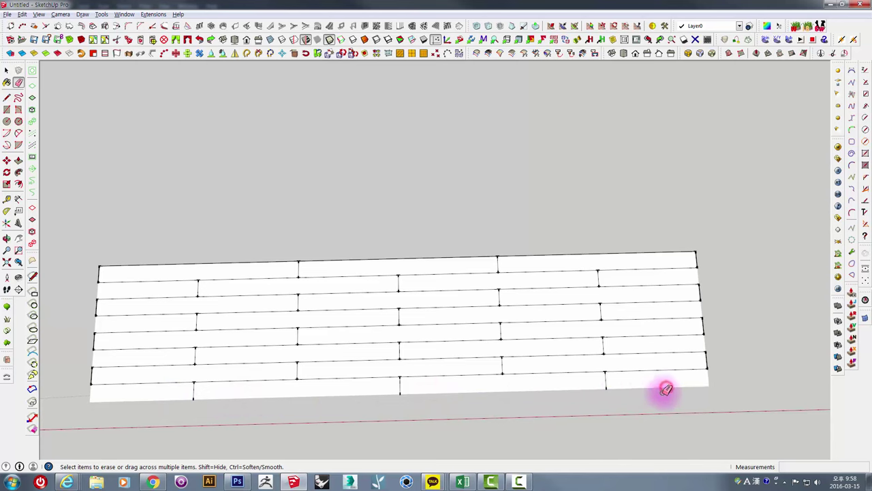
- Orbit around the board to inspect the result from several angles
mouse_move(606, 370)
middle_mouse_down()
mouse_move(560, 367)
mouse_move(604, 339)
middle_mouse_up()
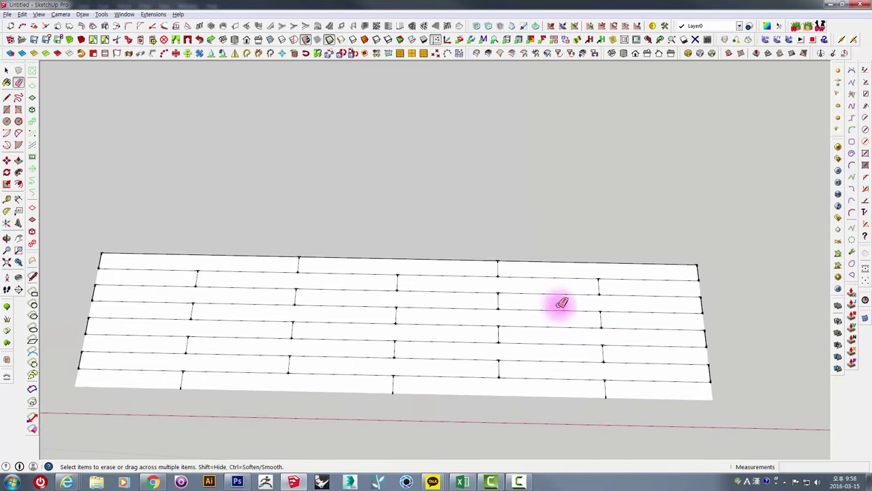
mouse_move(561, 303)
middle_mouse_down()
mouse_move(541, 276)
mouse_move(598, 300)
middle_mouse_up()
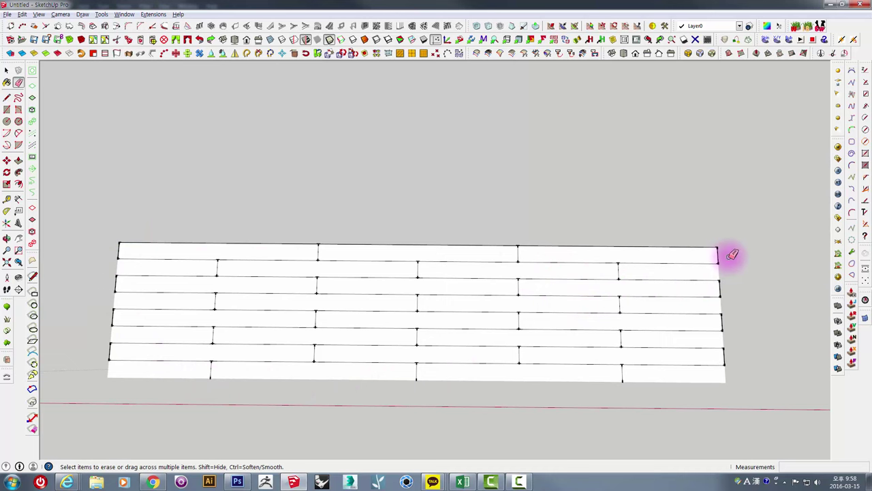
mouse_move(732, 255)
middle_mouse_down()
mouse_move(755, 239)
mouse_move(748, 229)
middle_mouse_up()
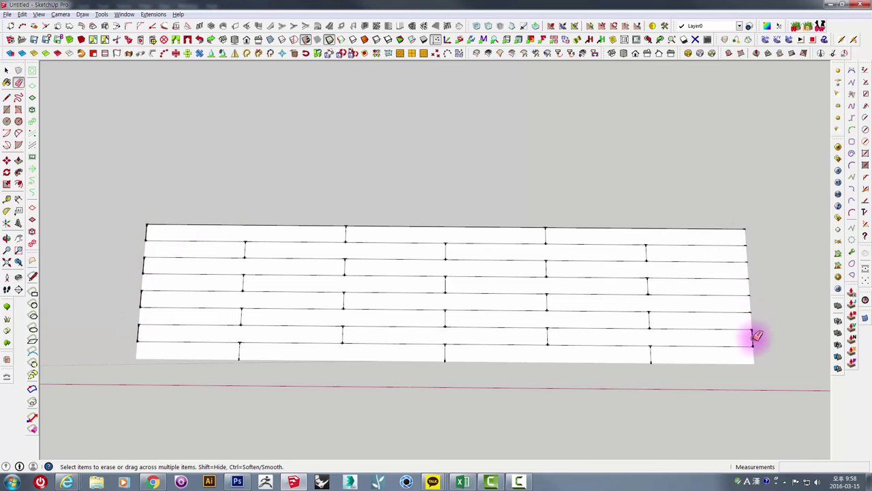
middle_click_drag(760, 333, 715, 314)
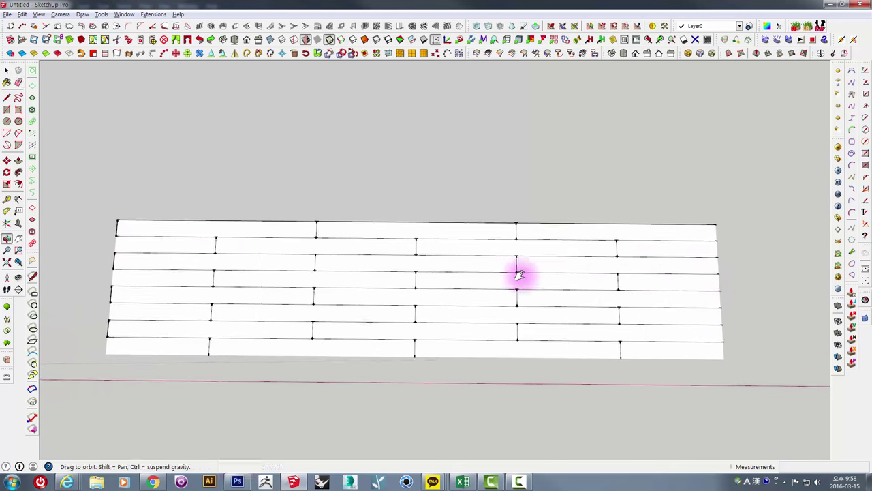
middle_click_drag(492, 282, 514, 305)
mouse_move(411, 253)
middle_mouse_down()
mouse_move(403, 227)
mouse_move(503, 152)
mouse_move(306, 238)
middle_mouse_up()
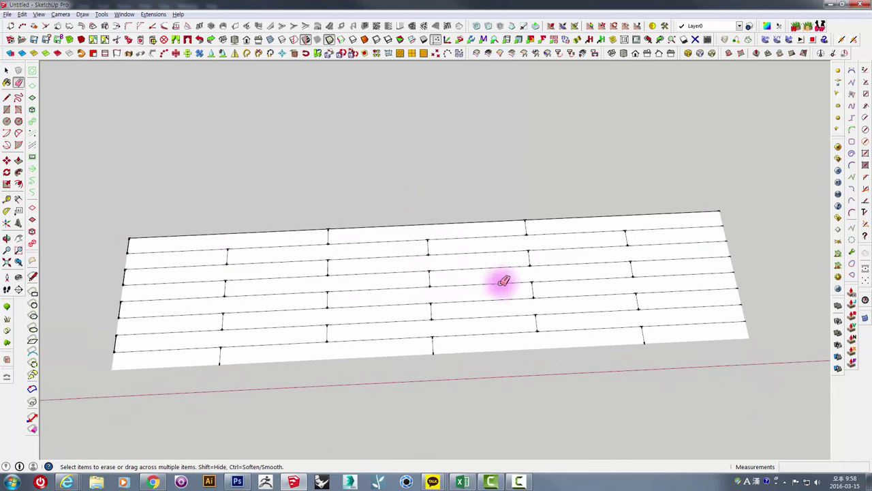
mouse_move(500, 282)
middle_mouse_down()
mouse_move(503, 315)
mouse_move(491, 306)
mouse_move(468, 353)
middle_mouse_up()
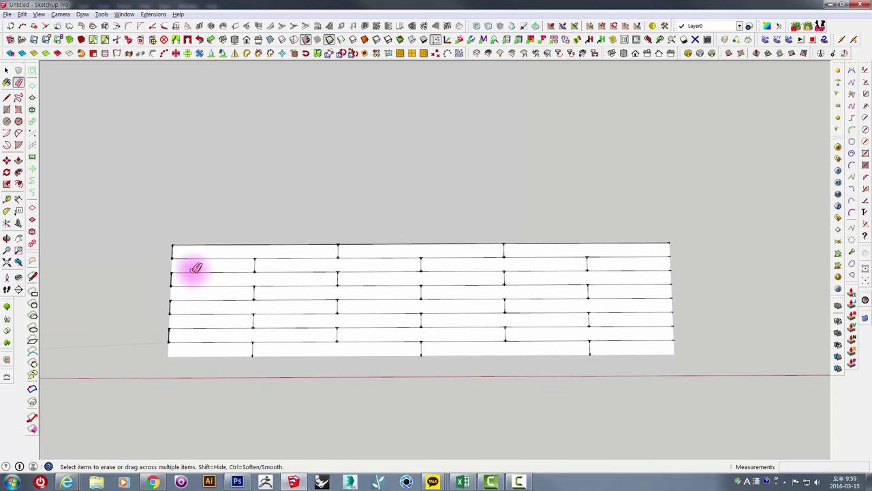
key("l")
left_click(7, 71)
left_click_drag(142, 197, 725, 422)
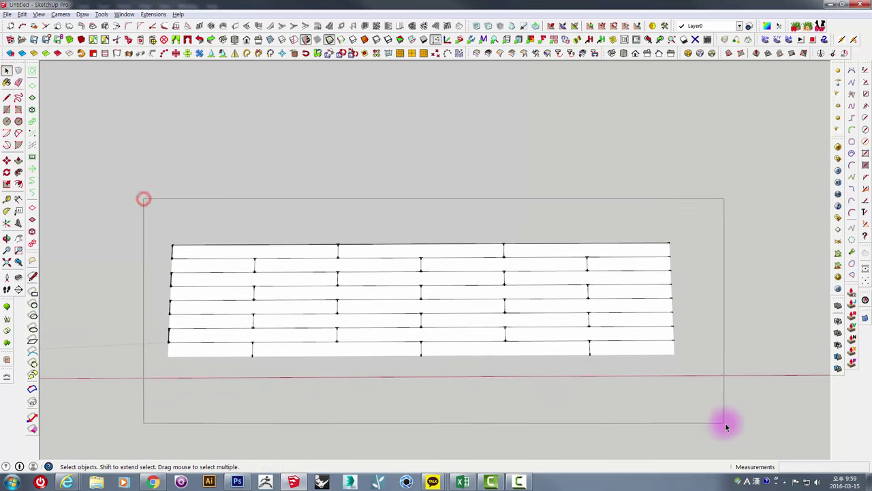
key("m")
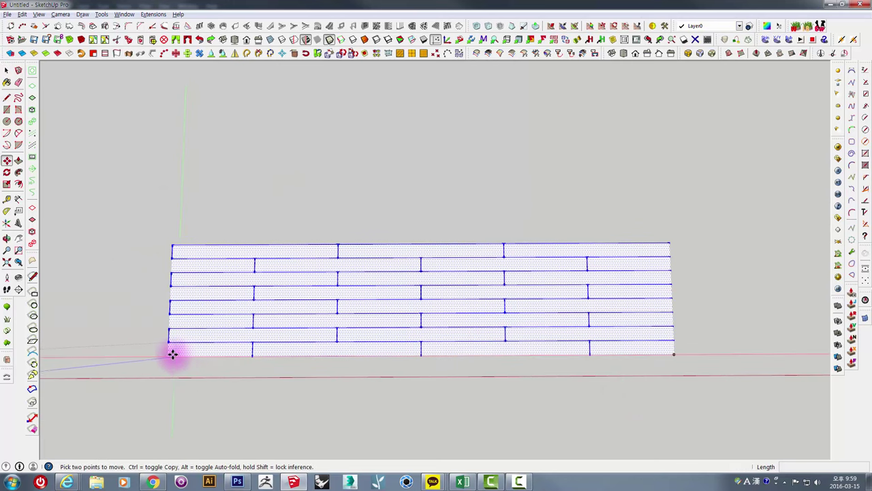
key("ctrl")
left_click(168, 356)
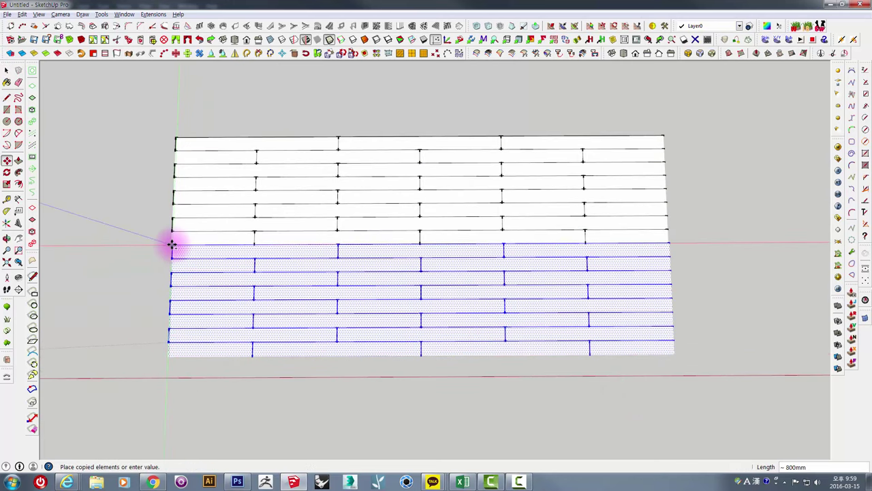
key("Escape")
key("space")
left_click(260, 202)
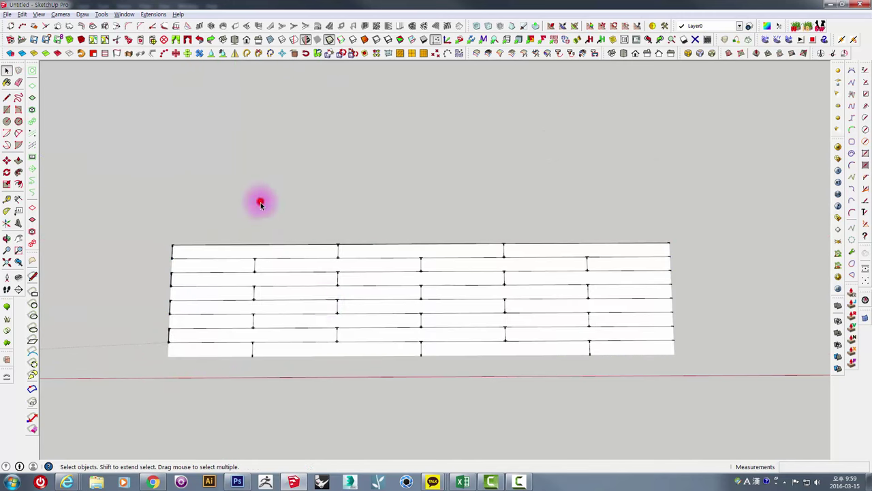
middle_click_drag(335, 321, 393, 274)
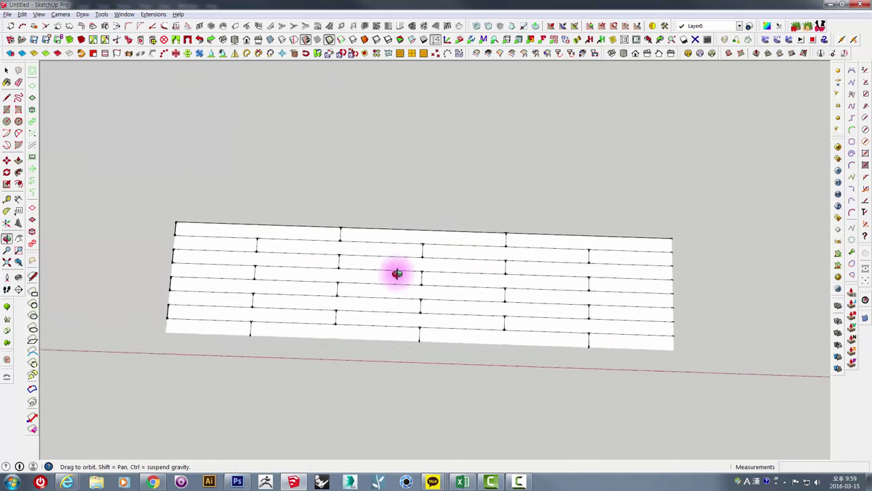
scroll(392, 274, "up", 1)
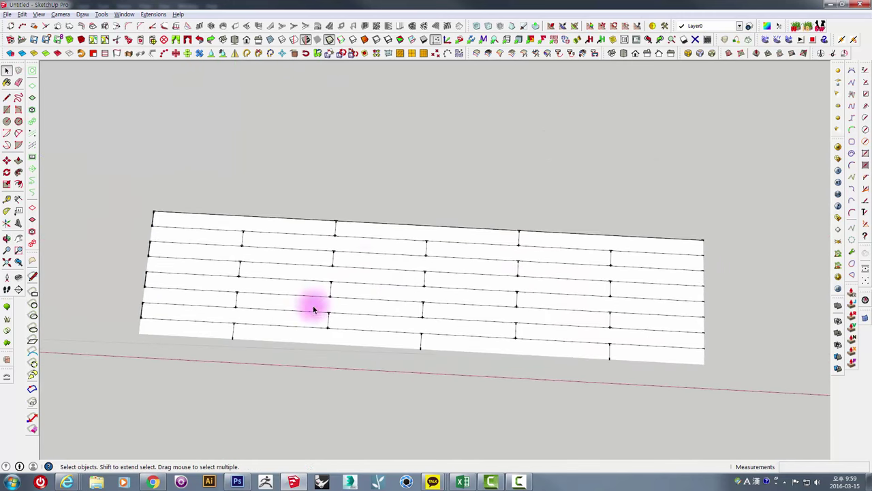
mouse_move(313, 310)
middle_mouse_down()
mouse_move(376, 263)
mouse_move(359, 251)
mouse_move(371, 252)
mouse_move(353, 251)
middle_mouse_up()
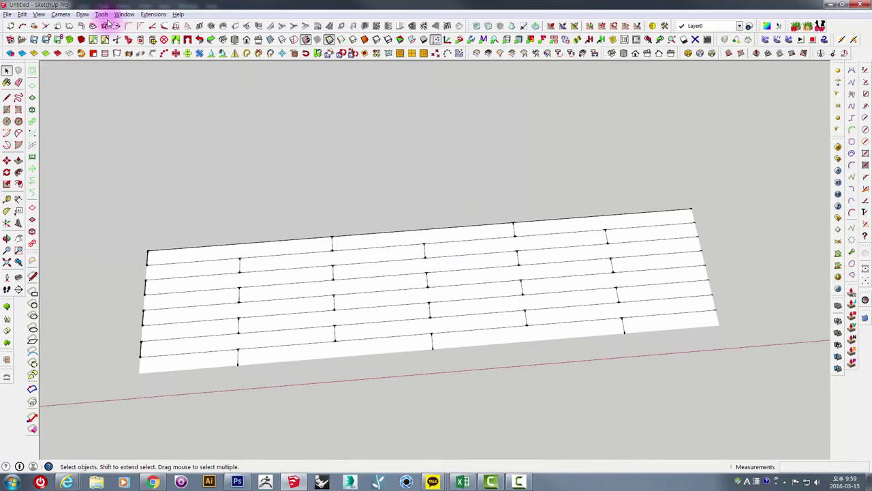
- Set the camera to the Top standard view with Parallel Projection, then zoom in on the board
left_click(38, 14)
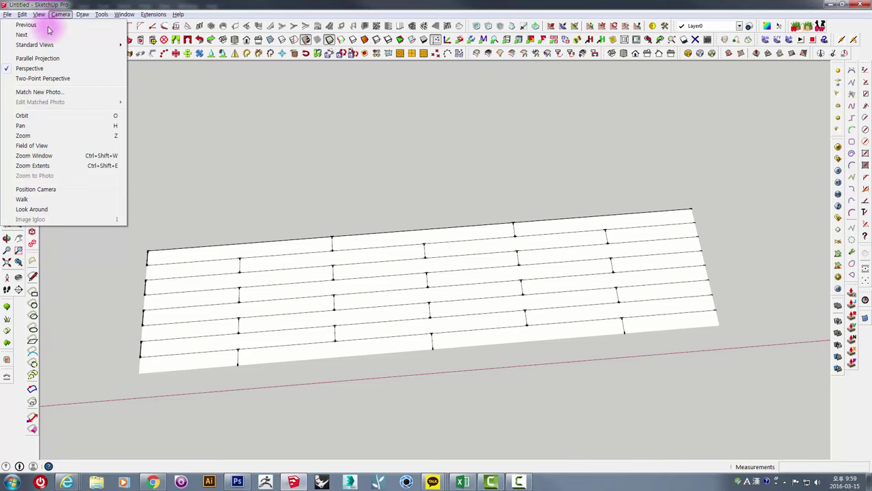
mouse_move(34, 44)
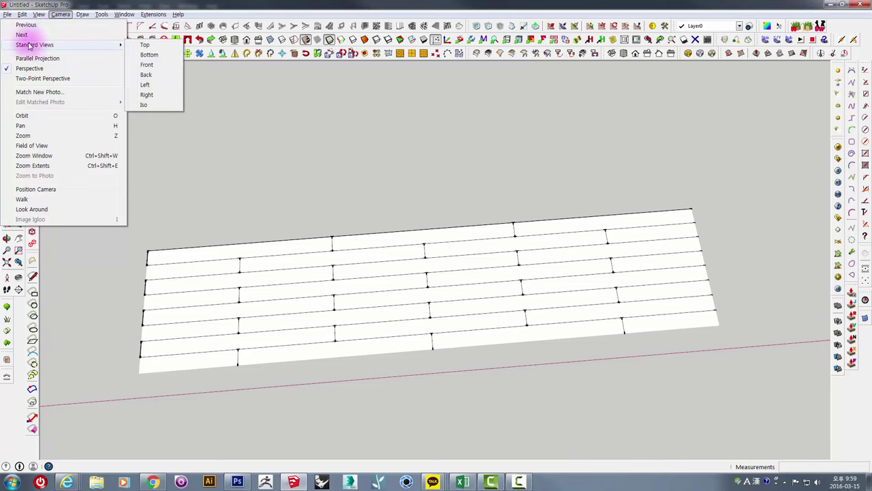
left_click(144, 44)
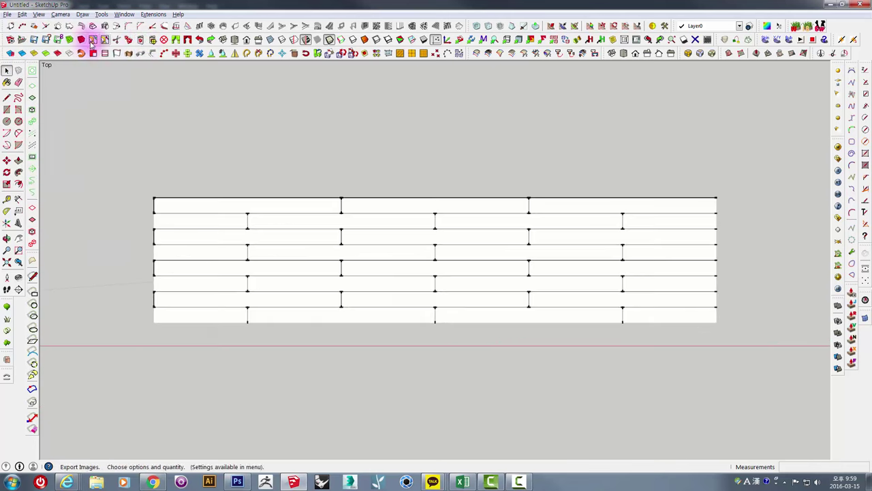
left_click(39, 14)
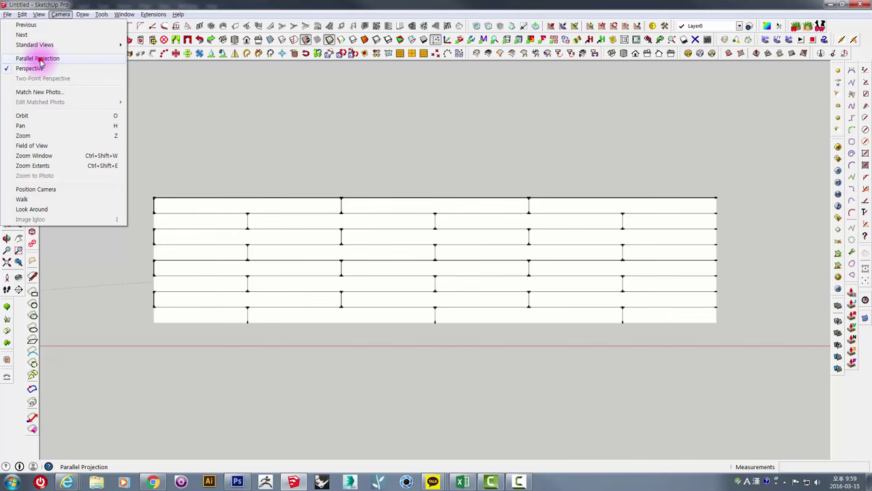
left_click(40, 59)
scroll(467, 178, "up", 1)
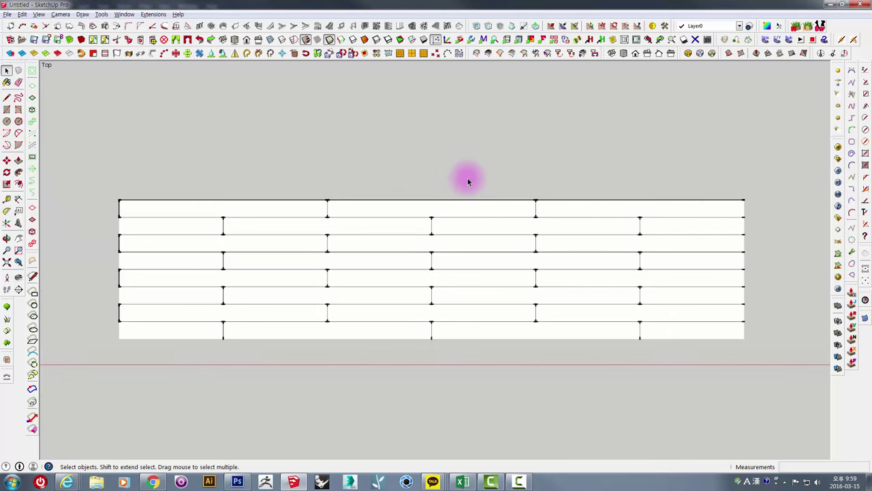
scroll(467, 177, "up", 1)
middle_click_drag(450, 183, 455, 169, "shift")
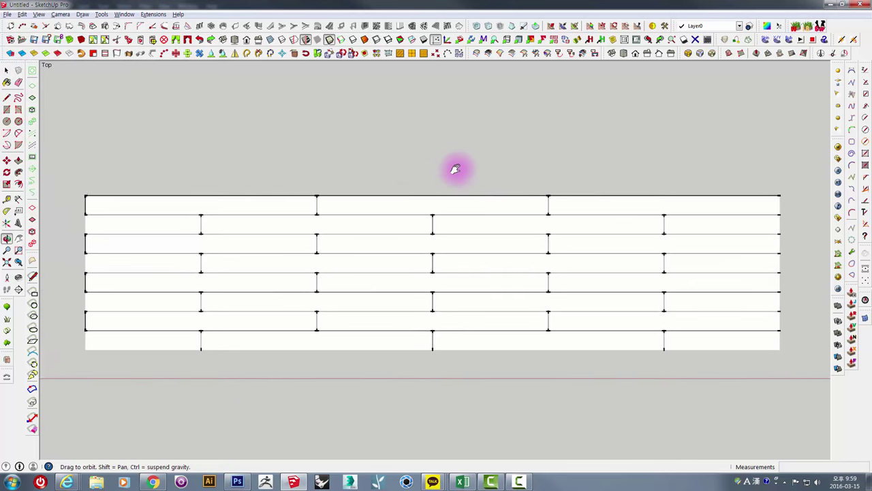
- Apply the HiddenLine style from the Default Styles collection, then close the Styles panel
left_click(124, 13)
left_click(68, 68)
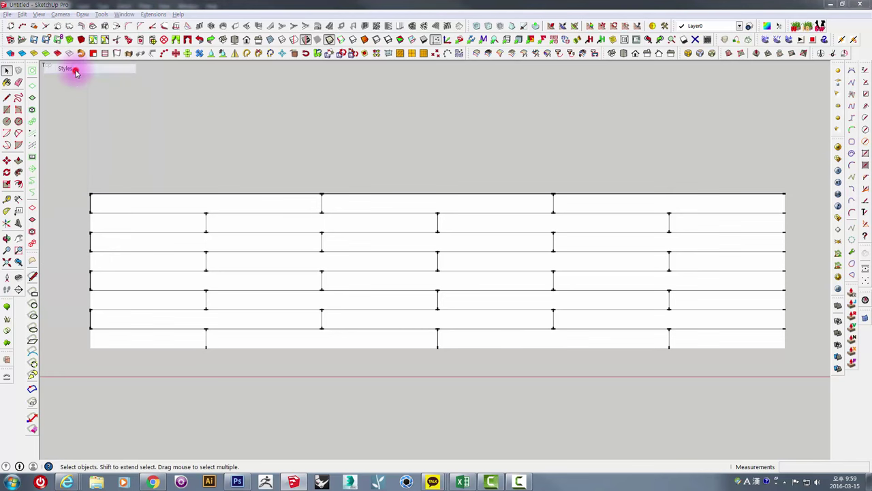
left_click(675, 130)
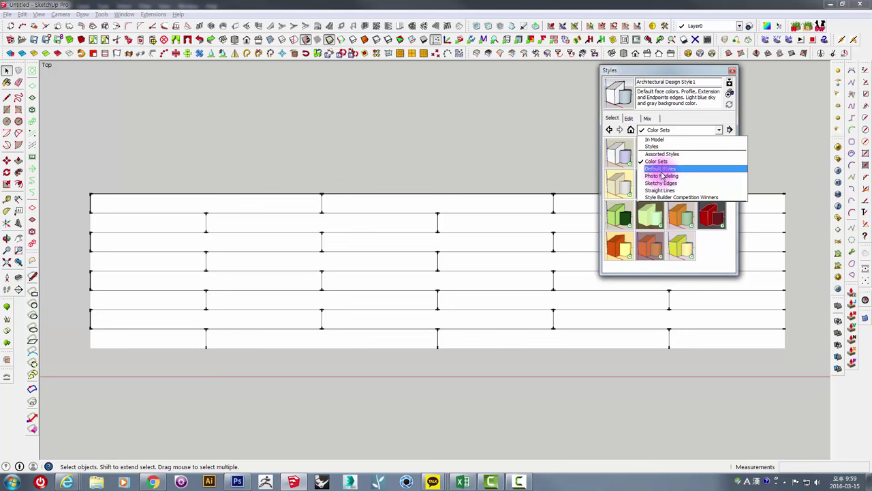
left_click(660, 168)
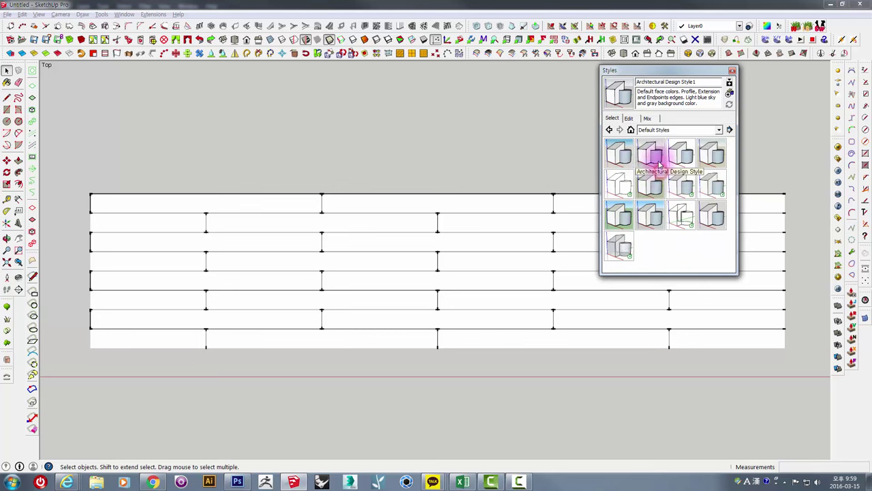
left_click(625, 186)
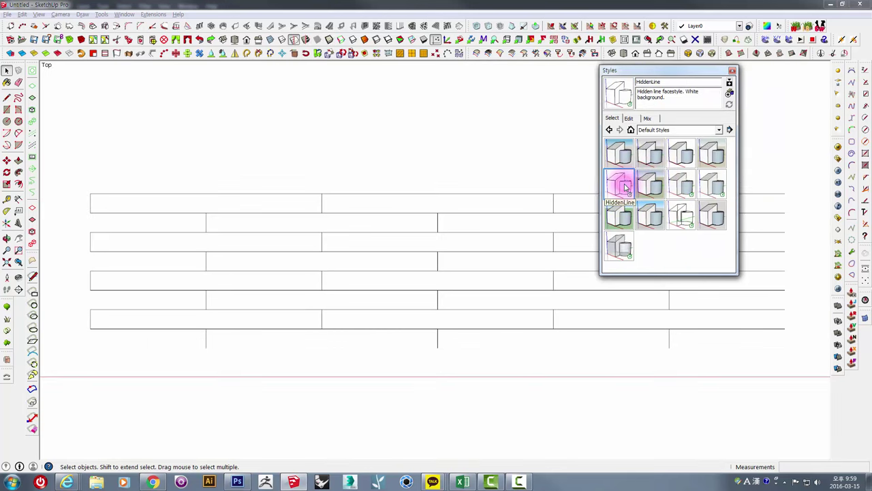
left_click_drag(629, 71, 737, 78)
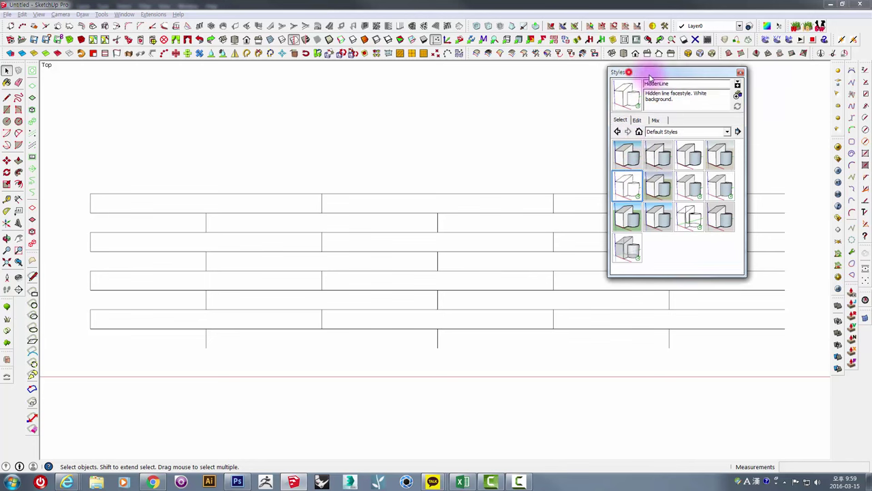
left_click(840, 73)
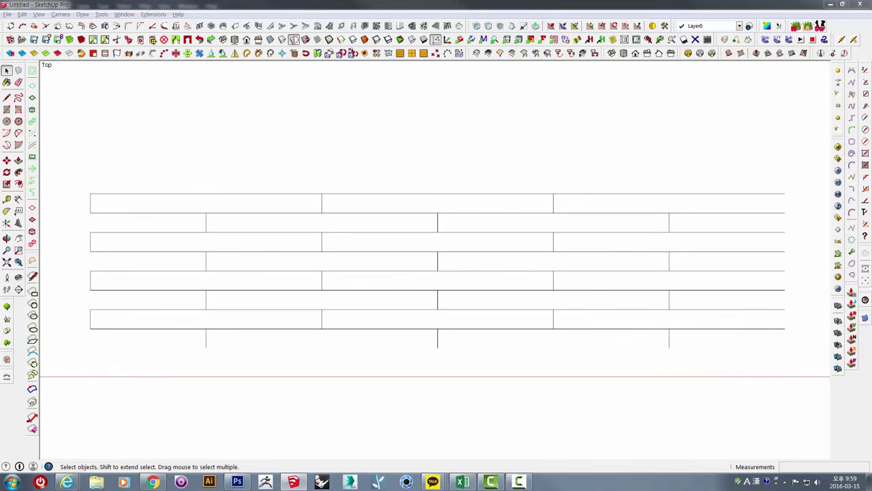
- Set the Profiles edge width to 2 in the style's Edge settings
left_click_drag(786, 90, 596, 78)
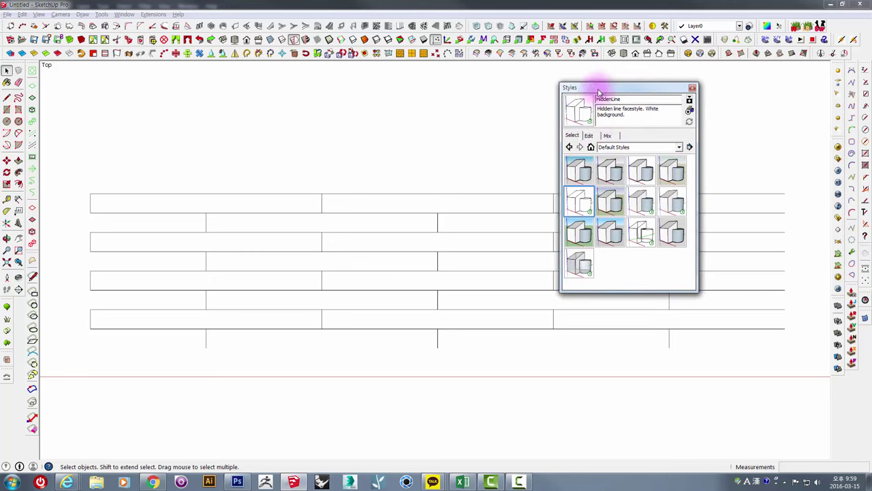
left_click(583, 135)
left_click(573, 165)
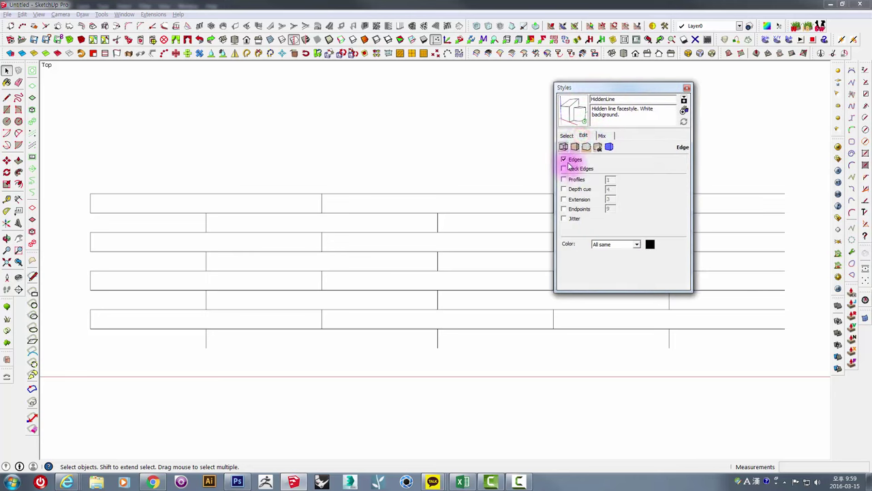
left_click(565, 180)
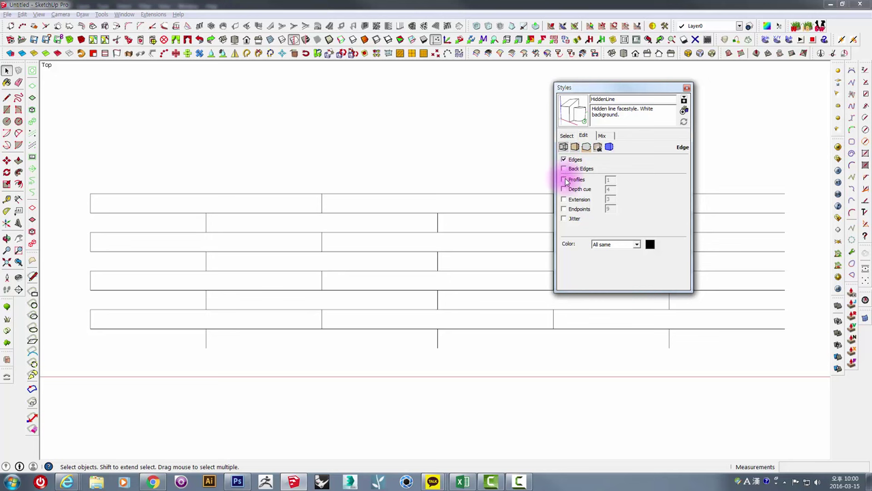
double_click(607, 179)
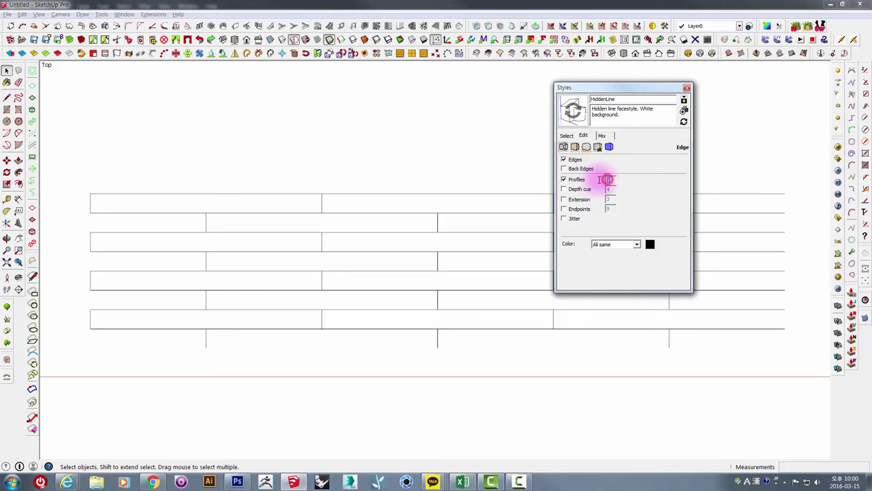
type("2")
key("Return")
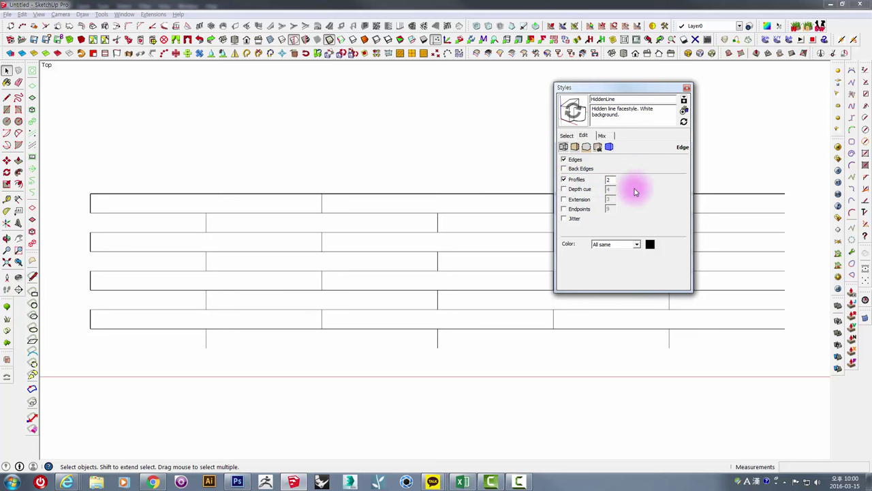
- Turn off Profiles edges and close the Styles panel
left_click(565, 180)
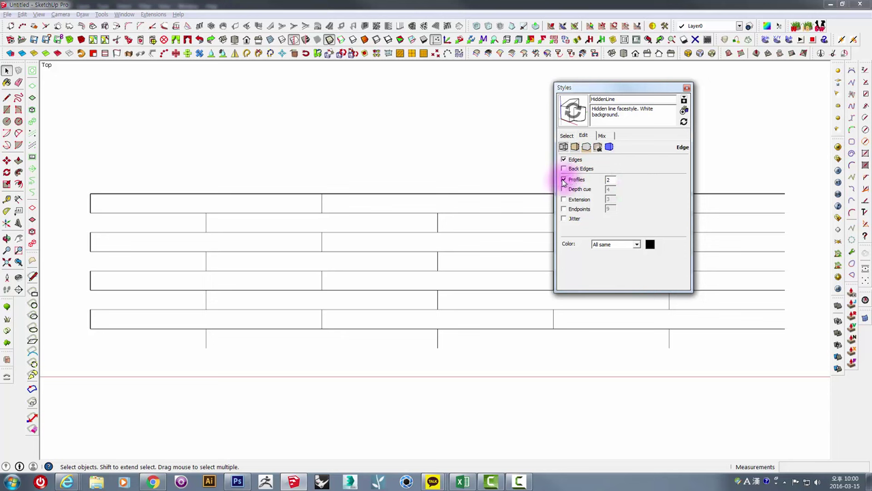
left_click(564, 180)
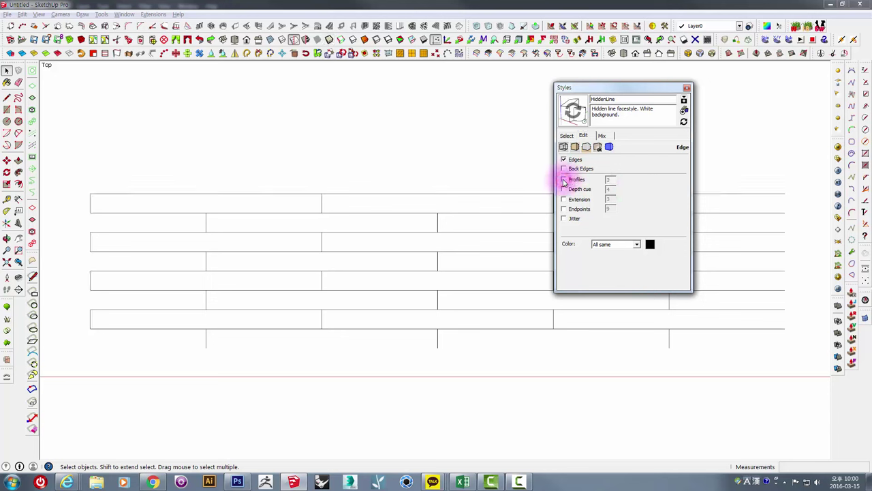
left_click(565, 168)
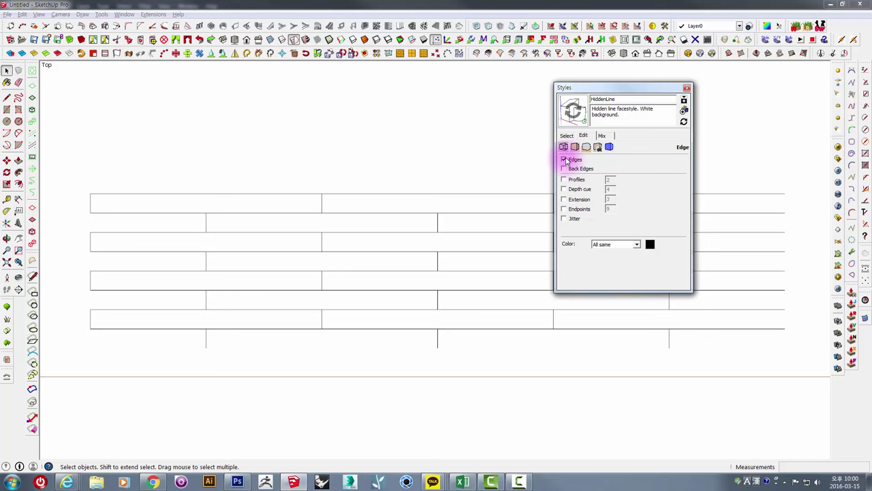
left_click(687, 89)
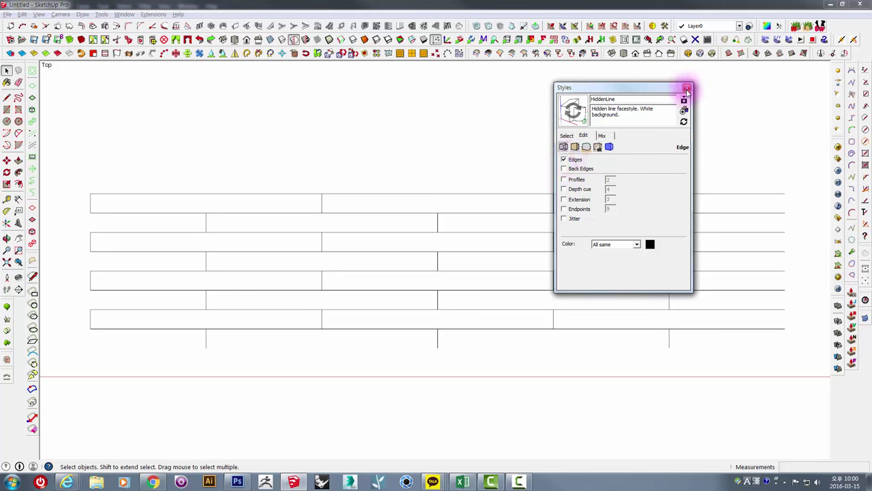
left_click(567, 136)
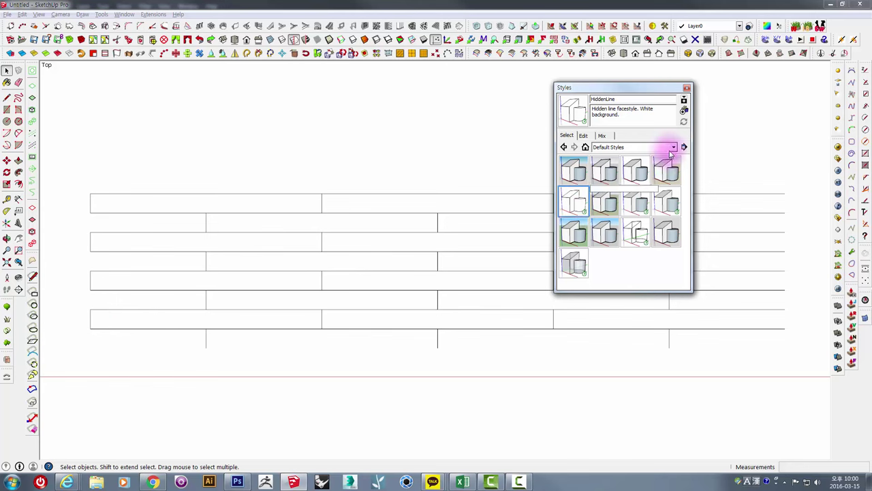
left_click_drag(633, 92, 705, 89)
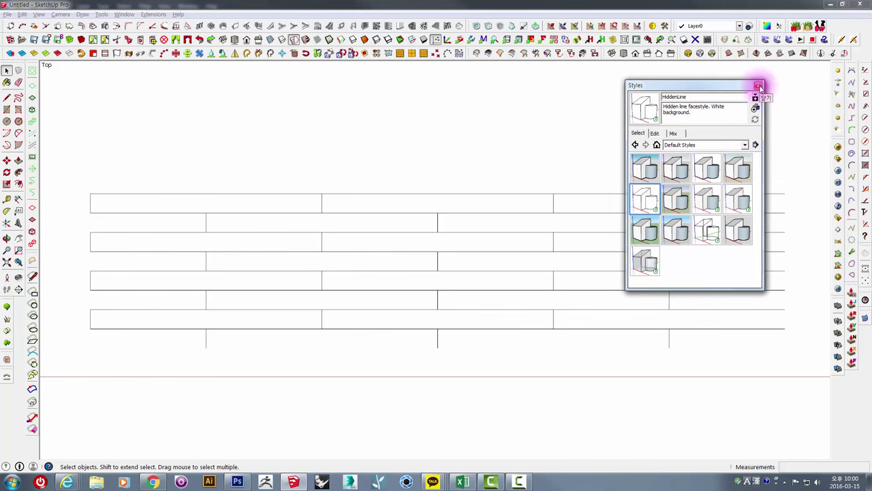
left_click(760, 87)
middle_click_drag(524, 255, 501, 253, "shift")
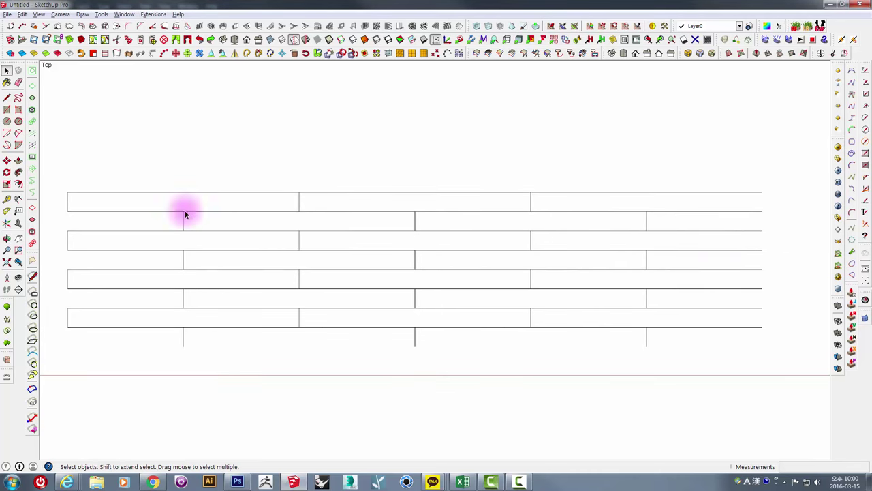
- Export the top view as a 2400 × 1209 JPEG named floor_1
left_click(7, 15)
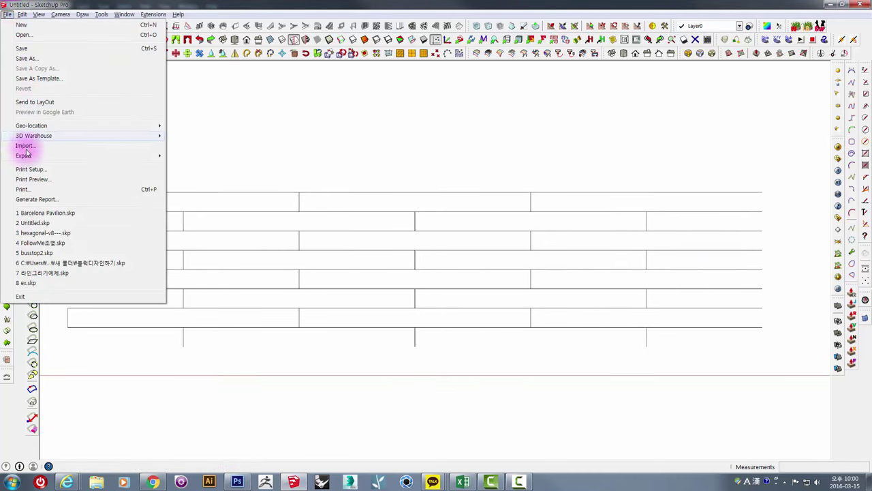
mouse_move(24, 155)
left_click(201, 166)
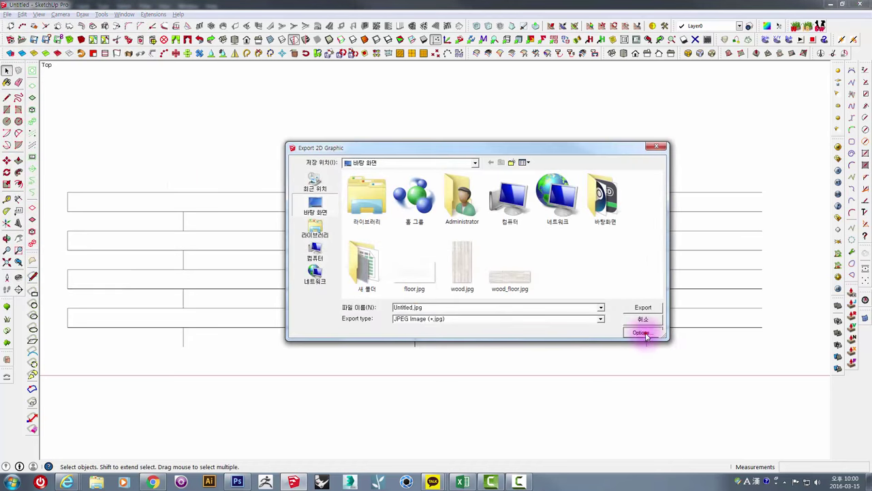
left_click(642, 333)
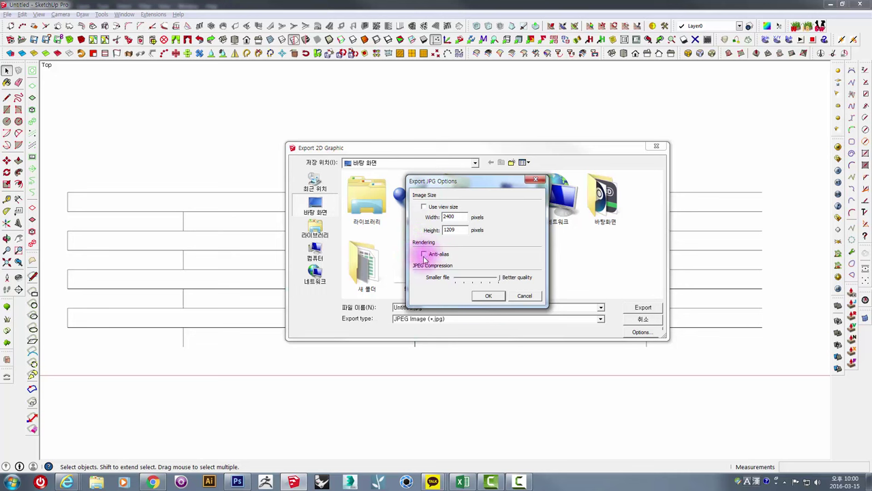
left_click(482, 295)
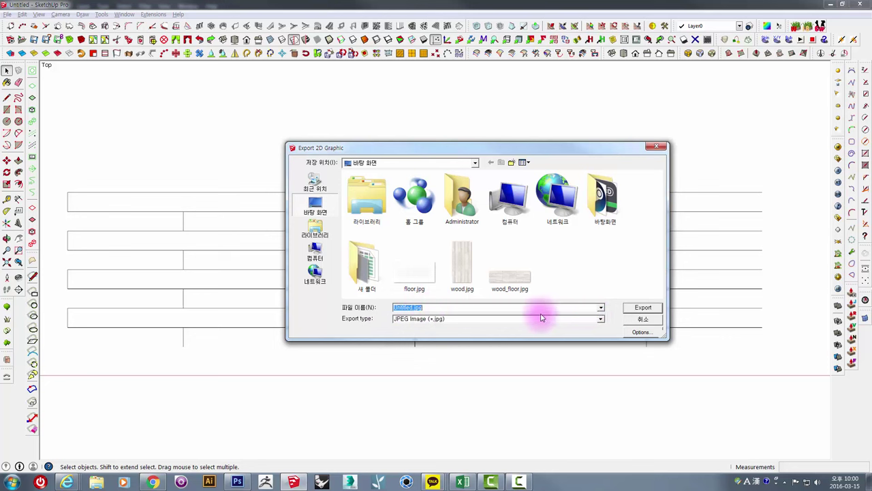
type("flor")
type("oo")
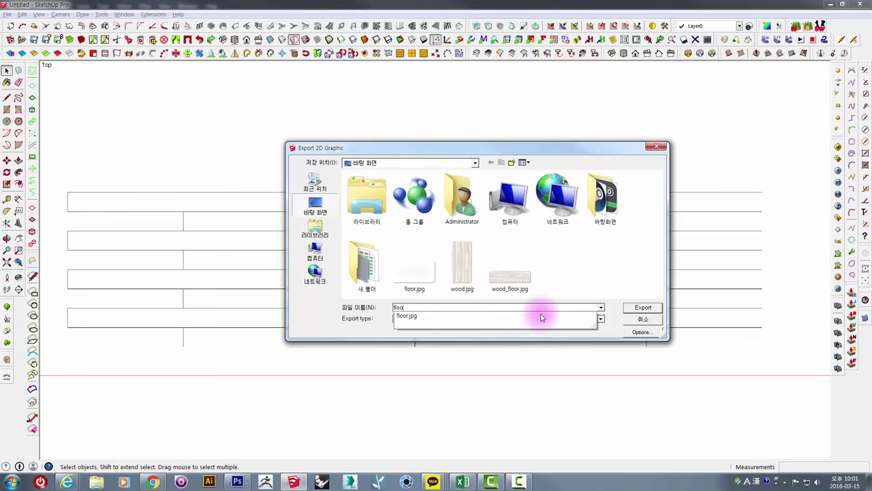
type(".j")
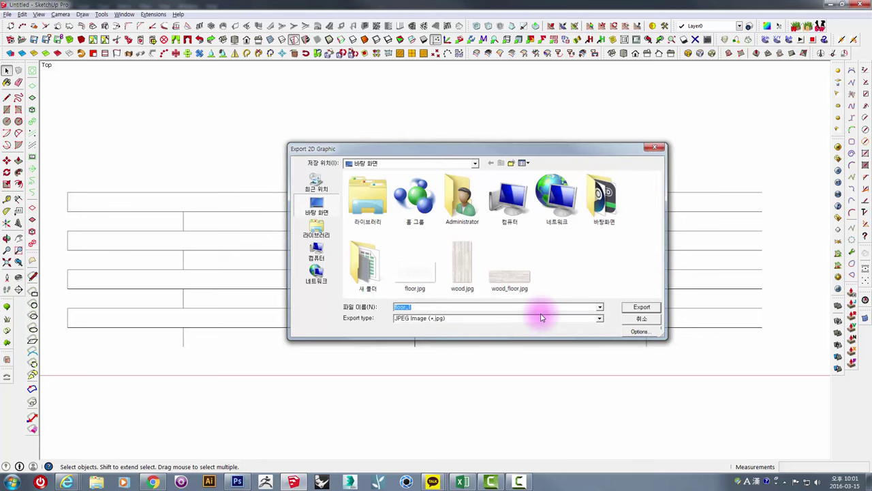
key("Return")
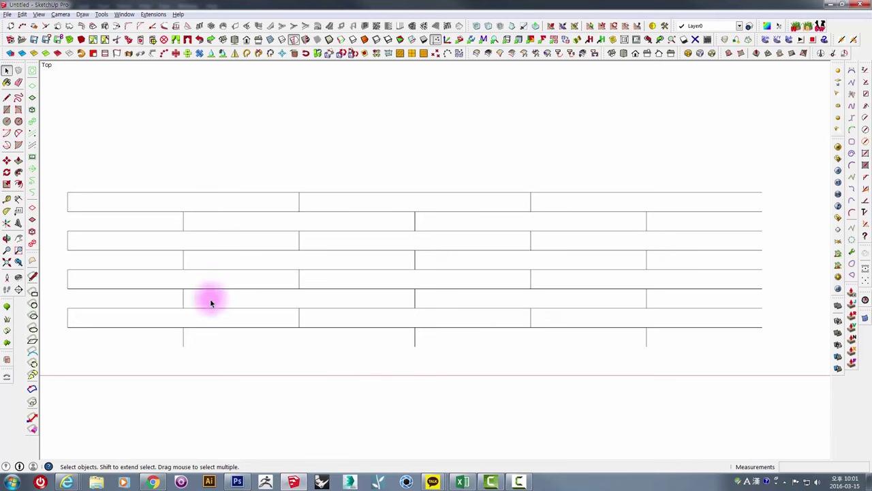
left_click(237, 480)
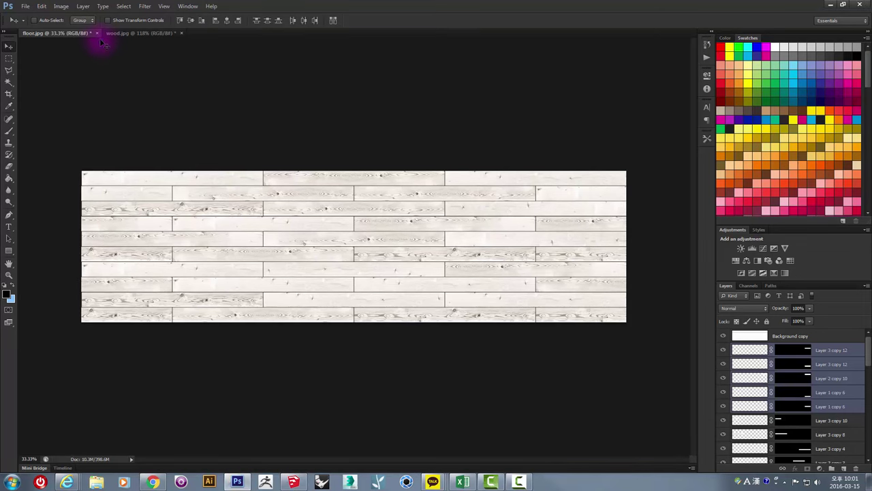
- Load the exported floor_1.jpg through File > Open
left_click(25, 6)
left_click(28, 24)
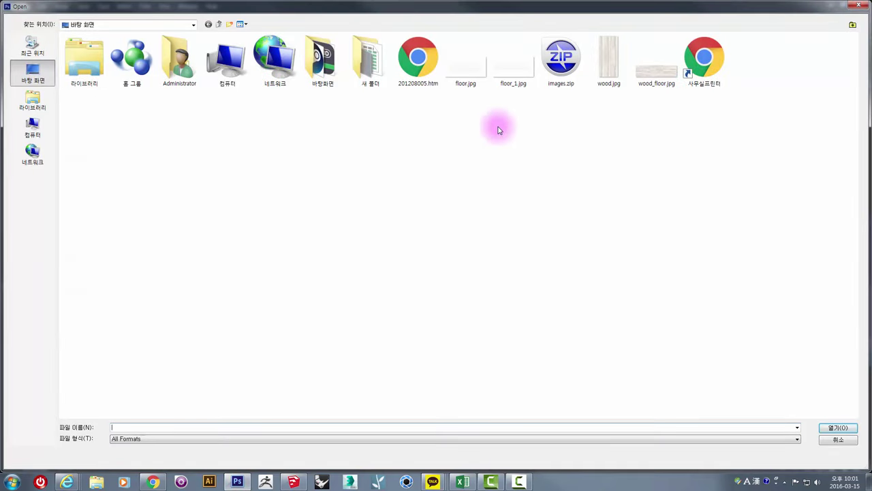
left_click(523, 64)
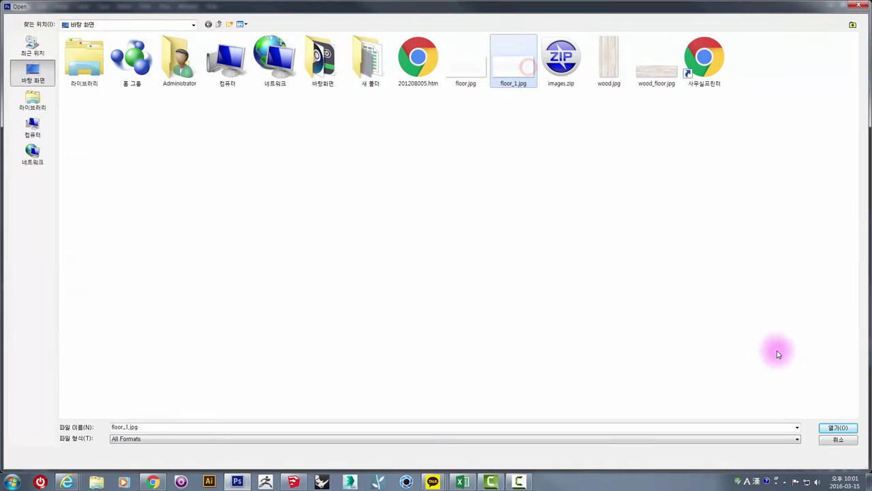
left_click(838, 427)
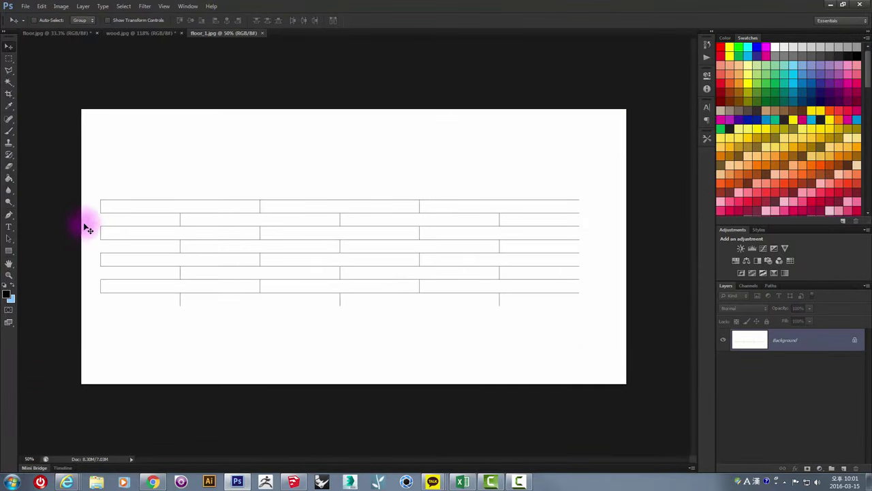
- Crop floor_1.jpg roughly to the plank pattern's top-left and bottom-right corners
left_click(10, 95)
left_click_drag(84, 112, 91, 154)
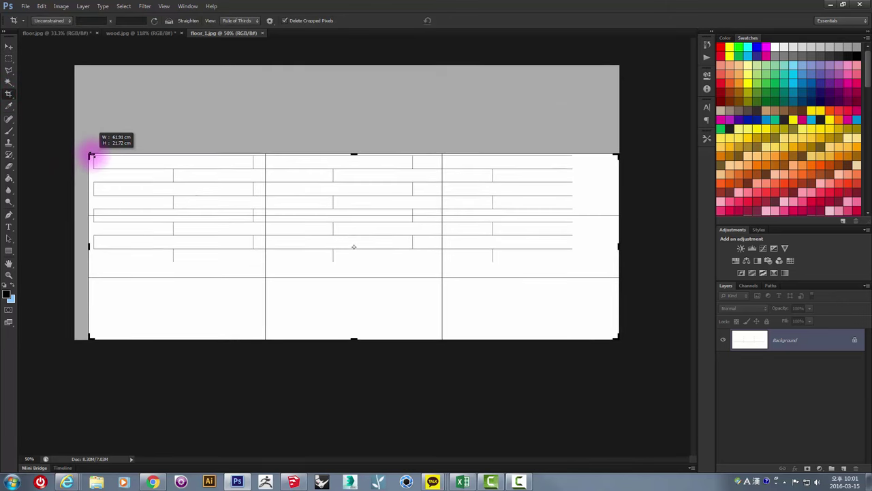
left_click_drag(90, 154, 90, 154)
left_click_drag(615, 339, 600, 302)
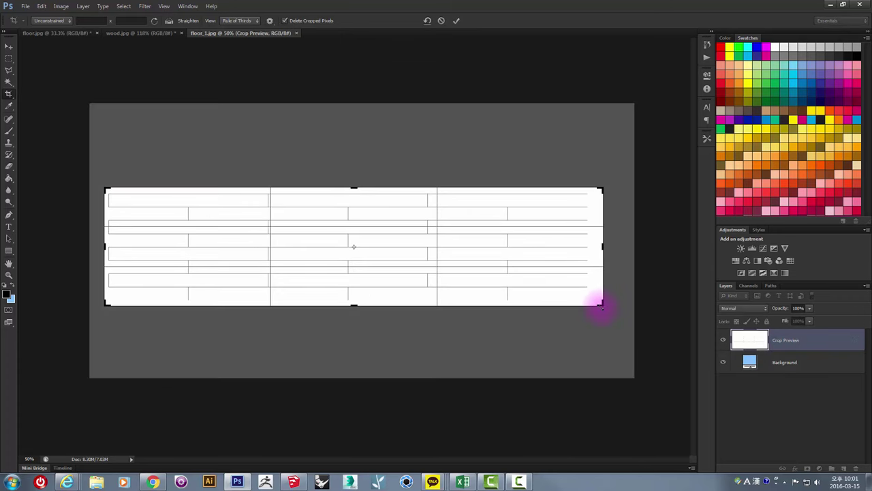
key("Return")
- Zoom in and tighten the crop's top-left corner onto the black border line
scroll(100, 182, "up", 3, "alt")
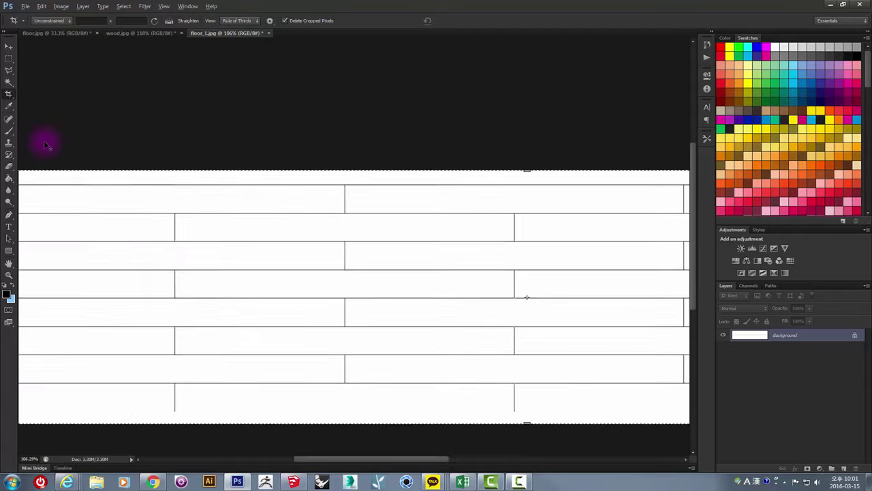
scroll(62, 179, "up", 3, "alt")
scroll(280, 187, "left", 3)
scroll(297, 200, "left", 3)
scroll(198, 197, "up", 2, "alt")
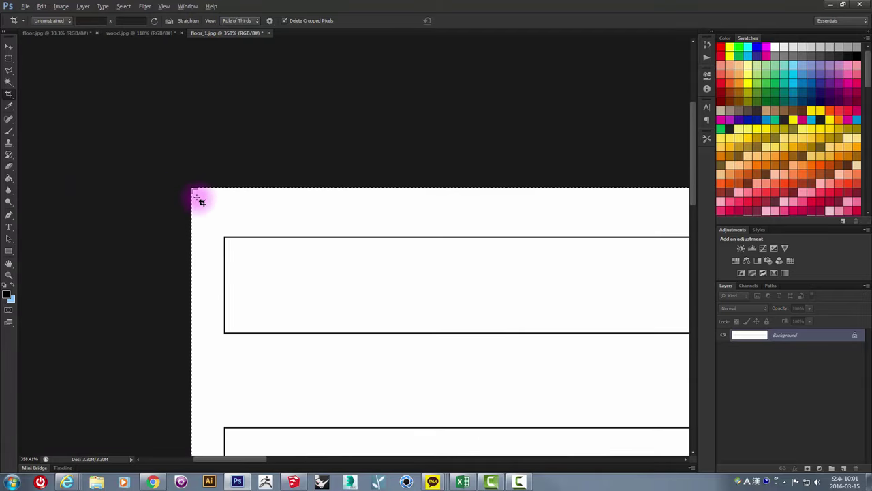
scroll(195, 189, "up", 2, "alt")
scroll(191, 179, "up", 2, "alt")
left_click_drag(193, 189, 229, 250)
scroll(229, 250, "up", 2, "alt")
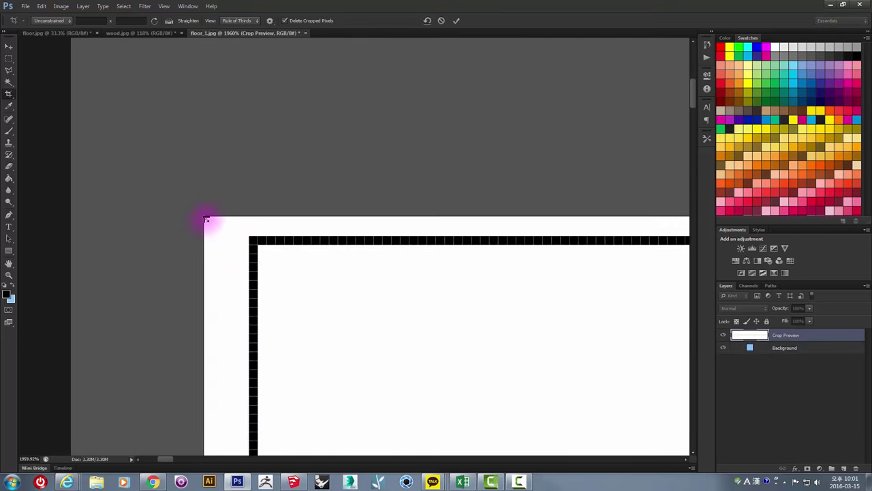
left_click_drag(207, 221, 228, 220)
key("Return")
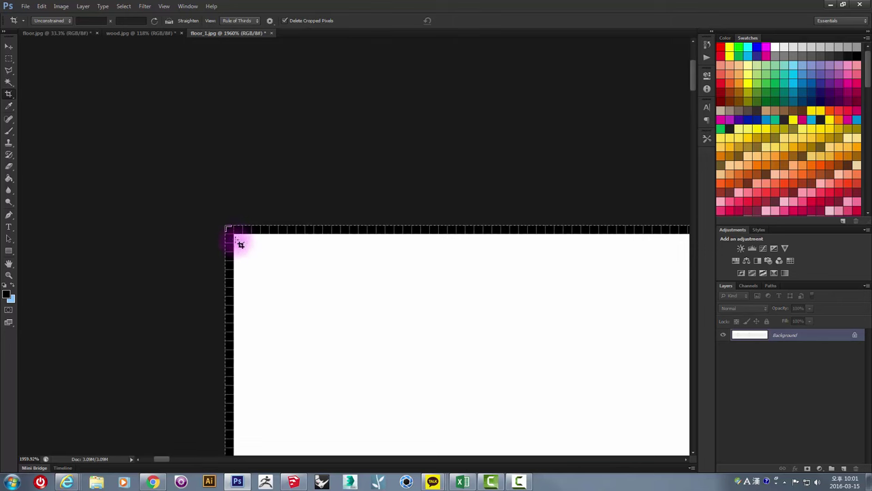
scroll(240, 224, "down", 2, "alt")
scroll(244, 229, "down", 3, "alt")
scroll(247, 228, "down", 4, "alt")
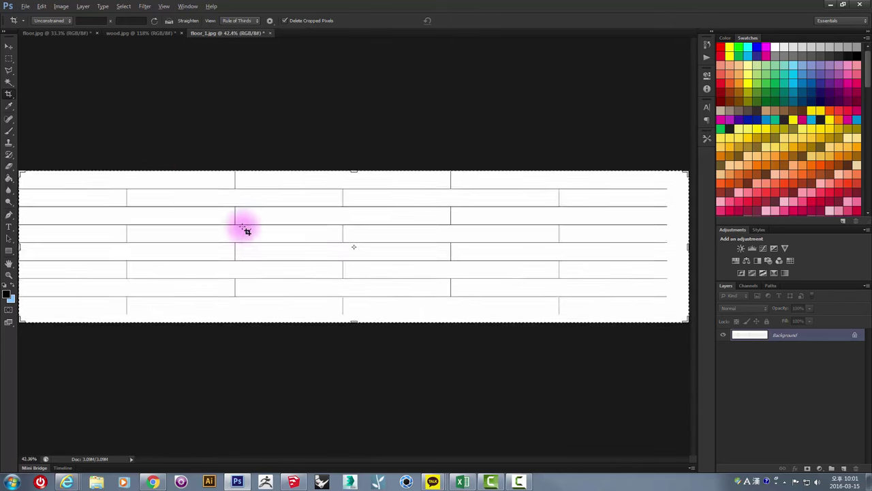
scroll(536, 259, "up", 3, "alt")
scroll(487, 266, "up", 1, "alt")
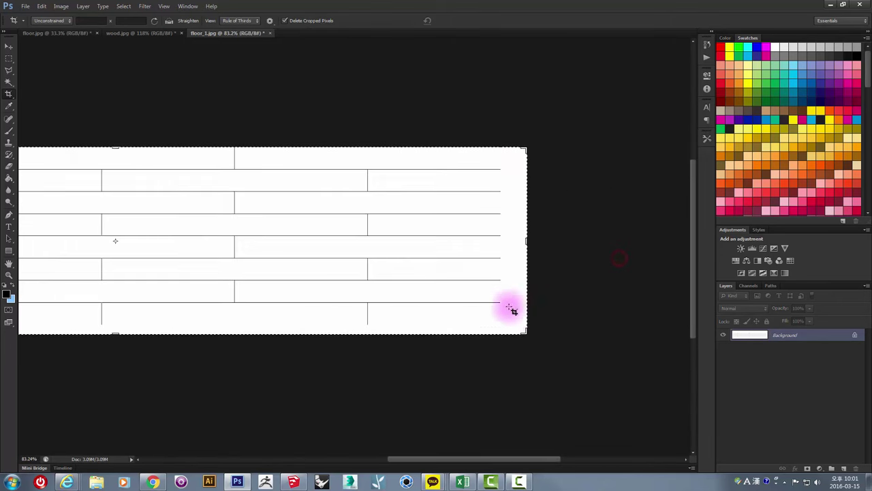
scroll(510, 306, "up", 2, "alt")
scroll(538, 218, "up", 2, "alt")
scroll(522, 188, "up", 1, "alt")
scroll(518, 202, "up", 2, "alt")
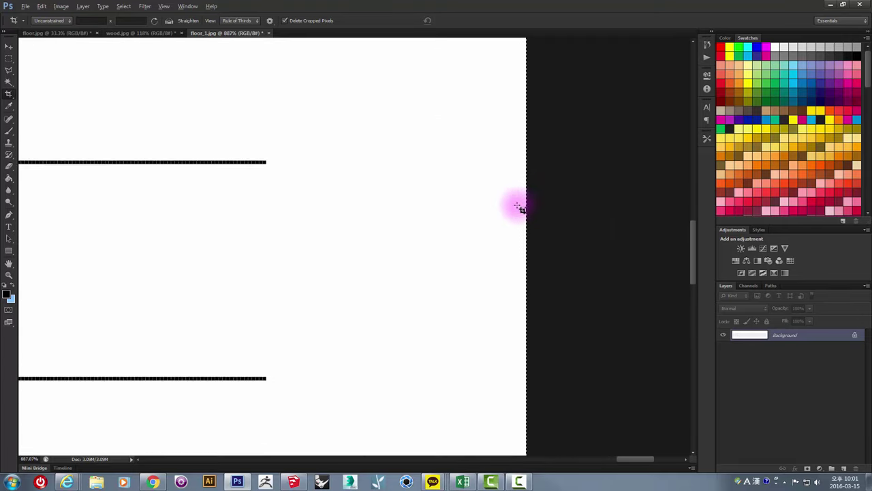
scroll(522, 207, "up", 1, "alt")
- Trim the crop's right edge in to where the plank lines end
left_click_drag(523, 214, 372, 197)
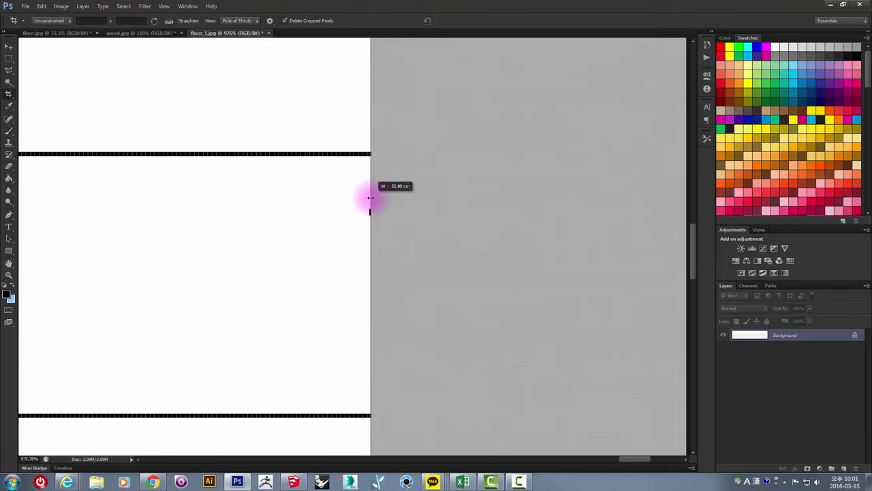
key("Return")
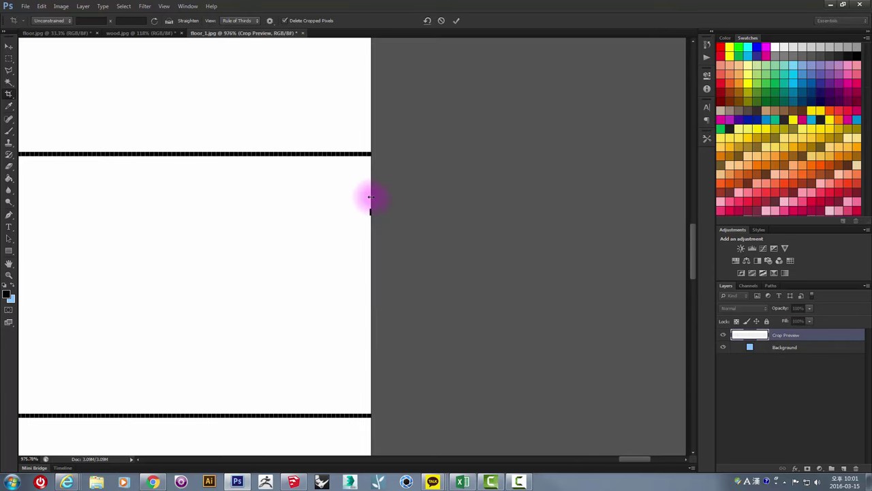
scroll(371, 199, "down", 3, "alt")
scroll(371, 201, "down", 3, "alt")
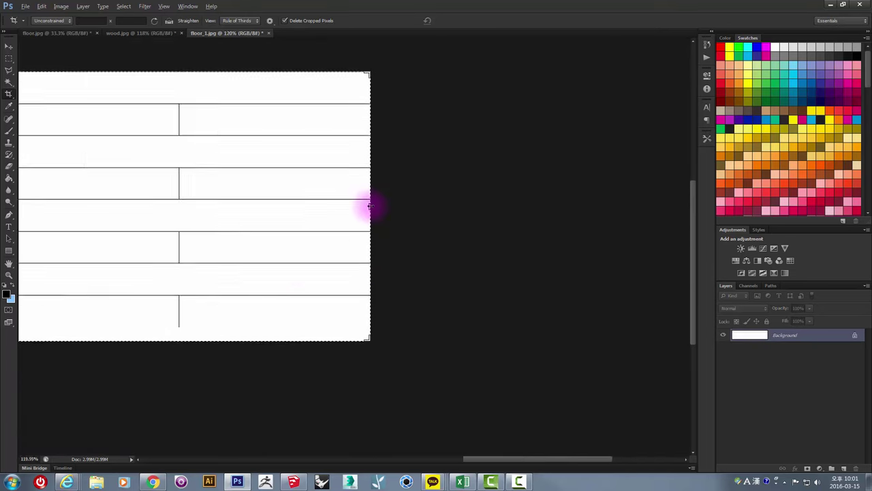
scroll(371, 202, "down", 1, "alt")
- Undo and re-crop, pulling the bottom edge up to the plank line
key("ctrl+z")
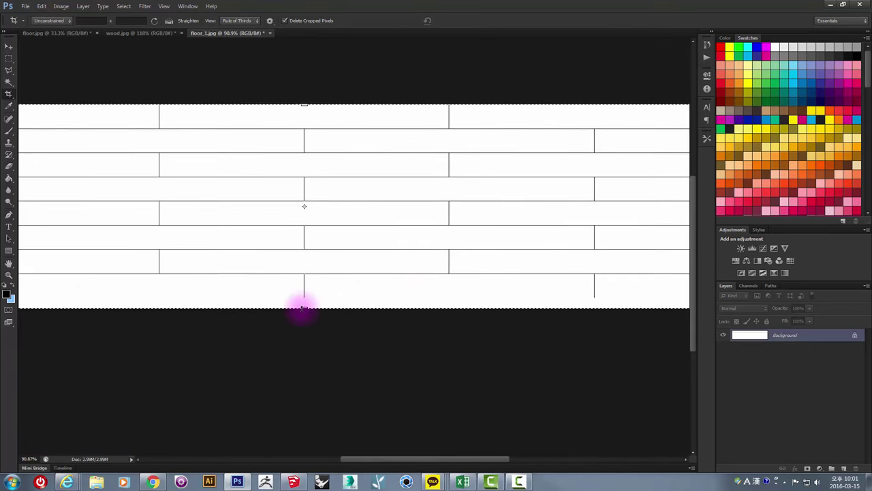
scroll(302, 306, "up", 2, "alt")
scroll(320, 304, "up", 2, "alt")
scroll(320, 304, "up", 2, "alt")
scroll(315, 320, "up", 2, "alt")
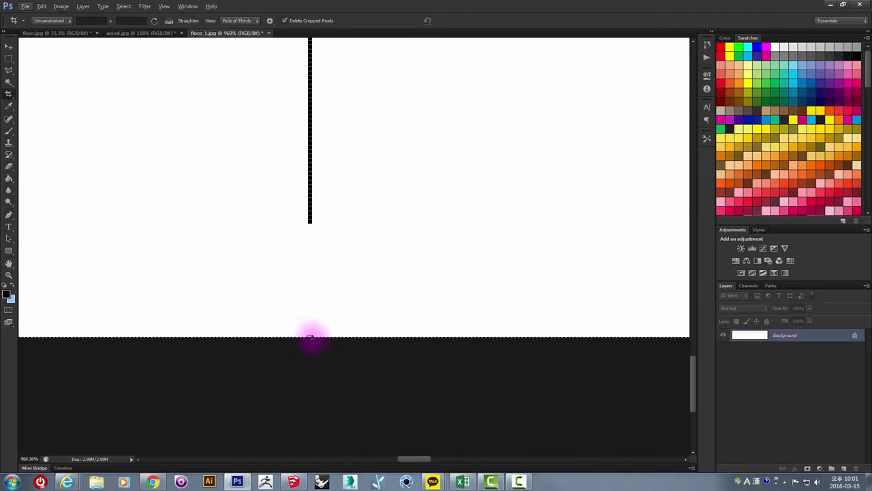
left_click_drag(310, 335, 315, 275)
scroll(312, 276, "up", 1, "alt")
scroll(313, 275, "up", 2, "alt")
key("Return")
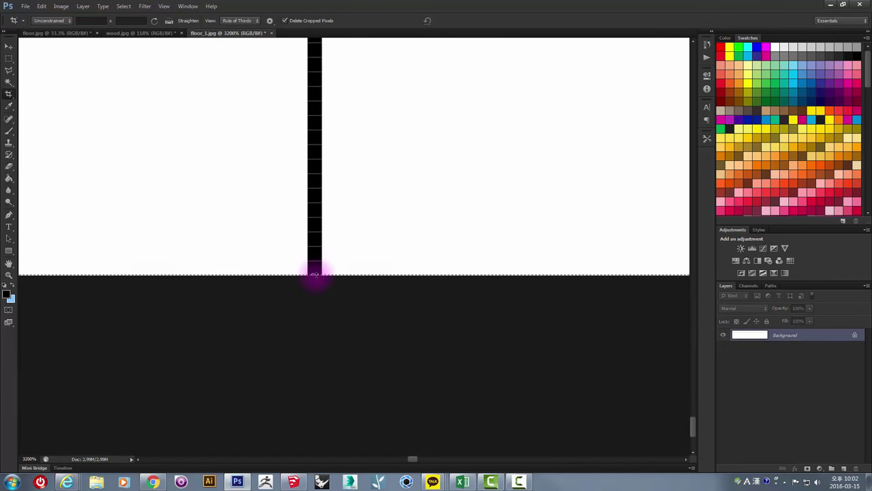
- Zoom out and back in to inspect the trimmed plank pattern
key("z")
scroll(330, 220, "down", 3, "alt")
scroll(329, 220, "down", 2, "alt")
scroll(330, 220, "down", 2, "alt")
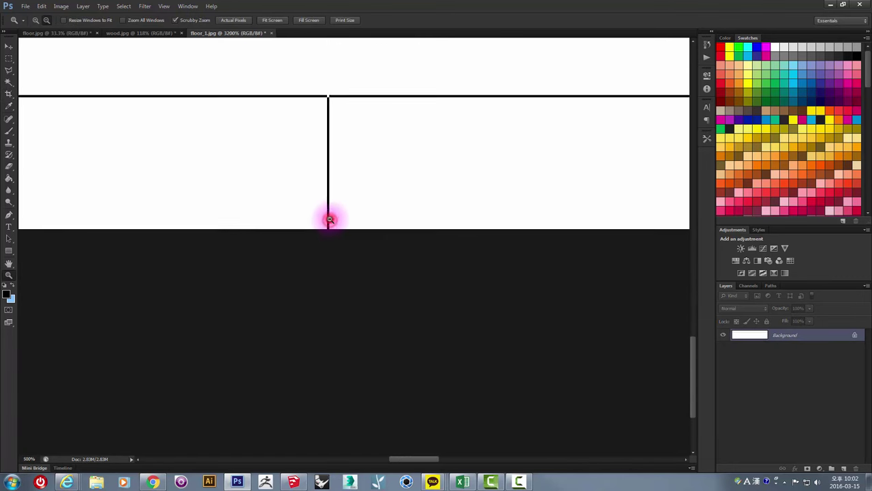
scroll(330, 220, "down", 2, "alt")
scroll(329, 220, "down", 2, "alt")
scroll(330, 220, "down", 1, "alt")
scroll(339, 229, "down", 2, "alt")
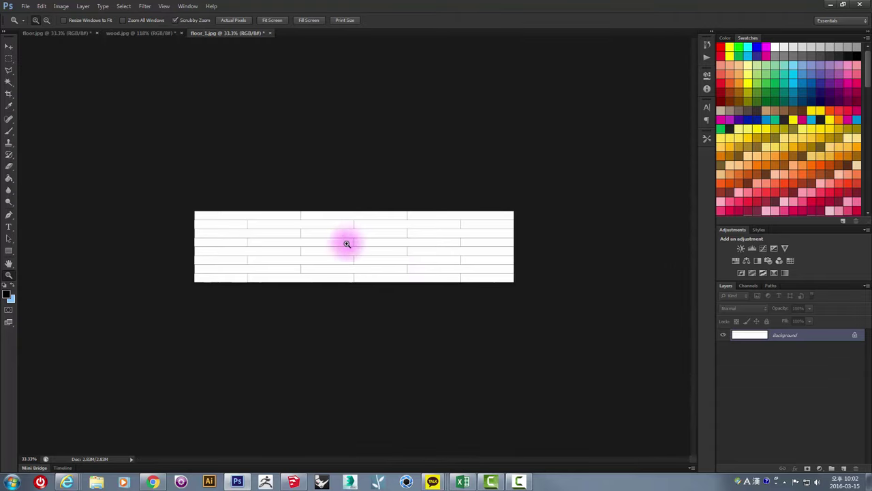
scroll(355, 256, "up", 1, "alt")
scroll(355, 259, "up", 1, "alt")
scroll(354, 259, "up", 1, "alt")
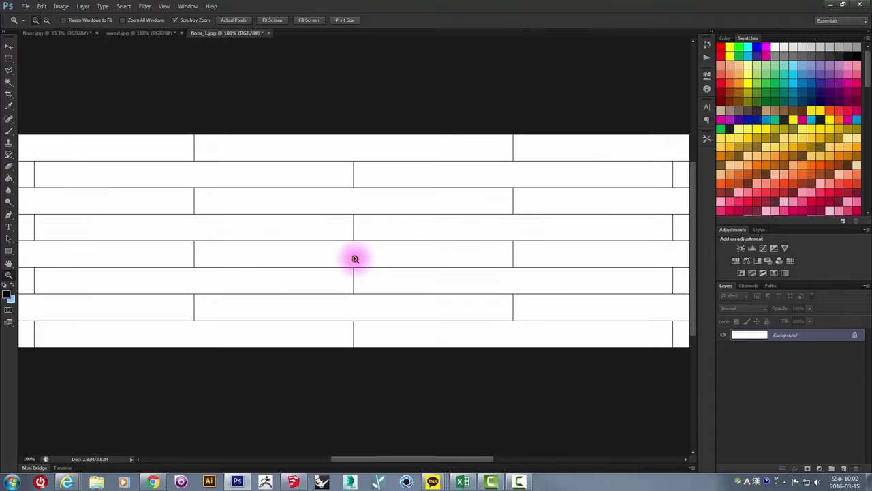
scroll(355, 259, "up", 1, "alt")
left_click_drag(360, 240, 364, 241)
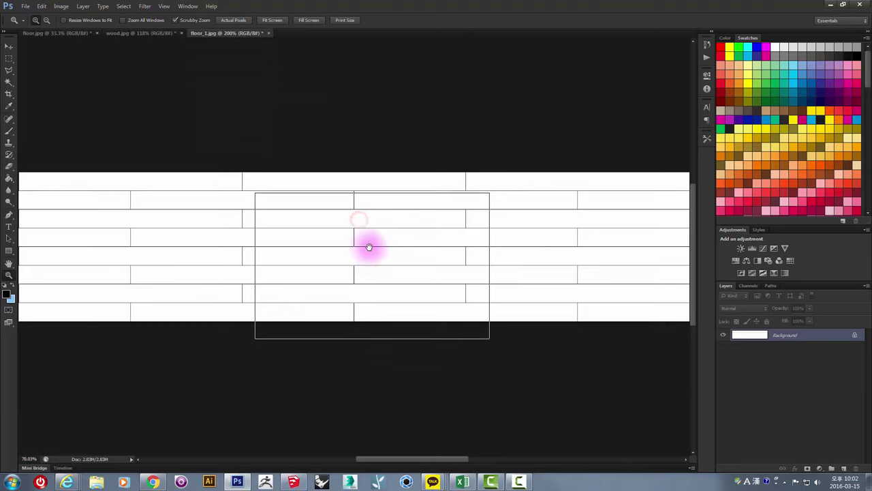
- Pan the pattern into view, then bring up the Pinterest wood textures in Chrome
key("c")
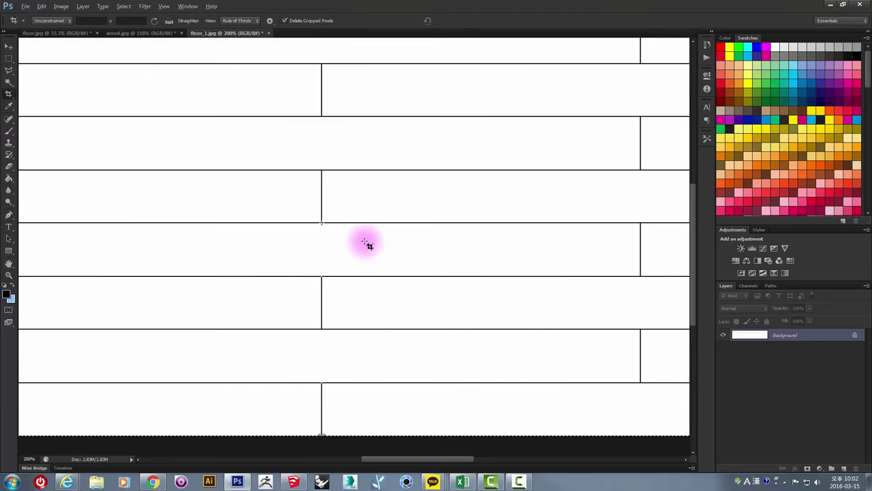
scroll(366, 244, "down", 2, "alt")
scroll(366, 244, "down", 1, "alt")
scroll(170, 225, "down", 1, "alt")
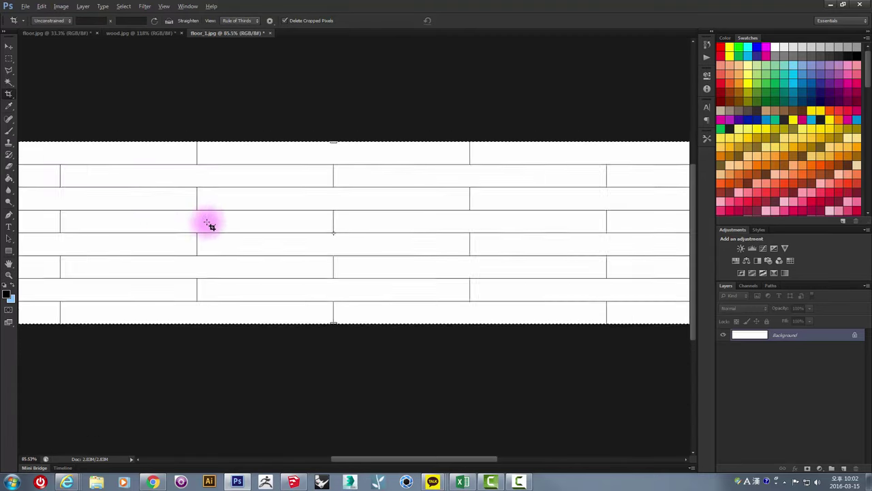
scroll(206, 224, "down", 1, "alt")
left_click(10, 59)
left_click_drag(163, 156, 193, 229)
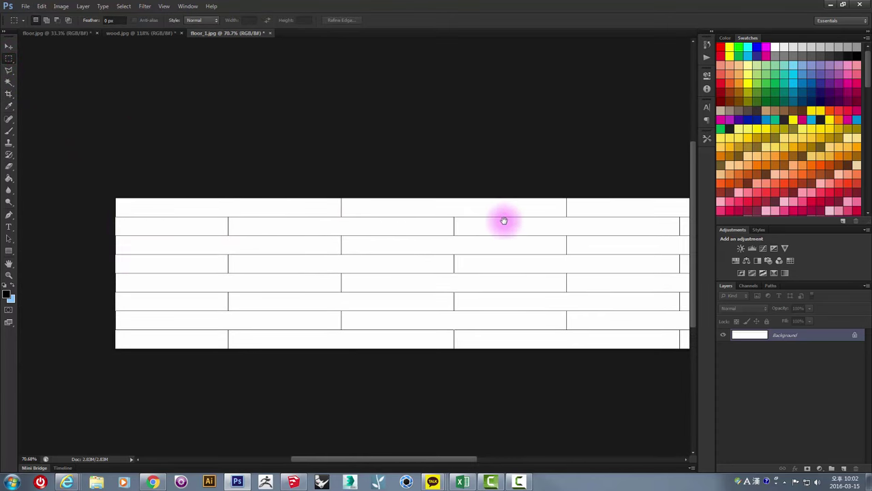
left_click_drag(501, 220, 443, 225)
left_click(351, 160)
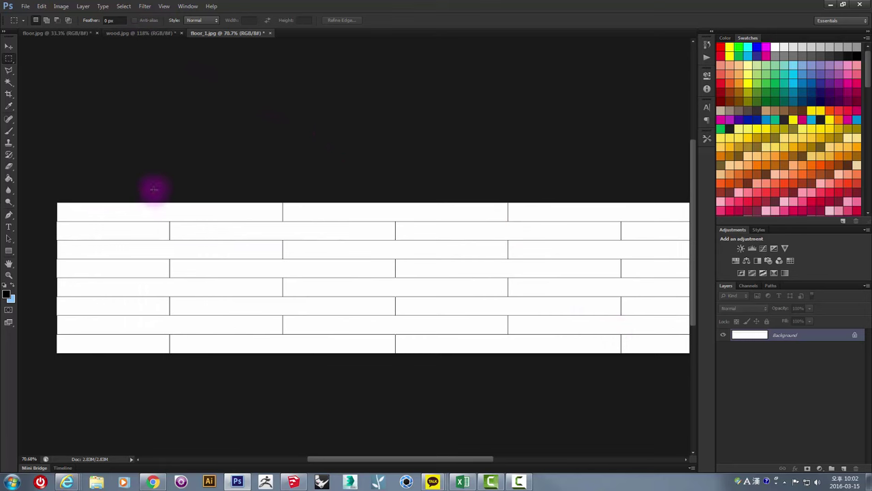
left_click(152, 482)
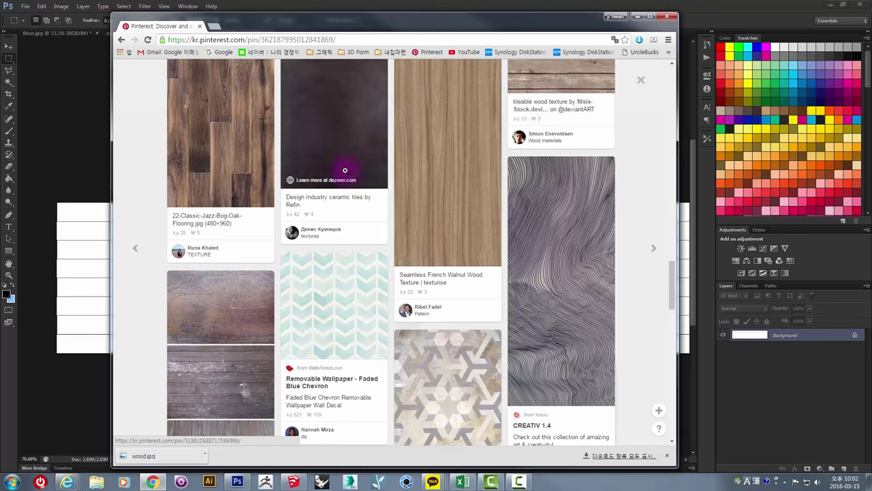
- Save the dark oak plank floor pin's image to the desktop as a JPEG
left_click(224, 122)
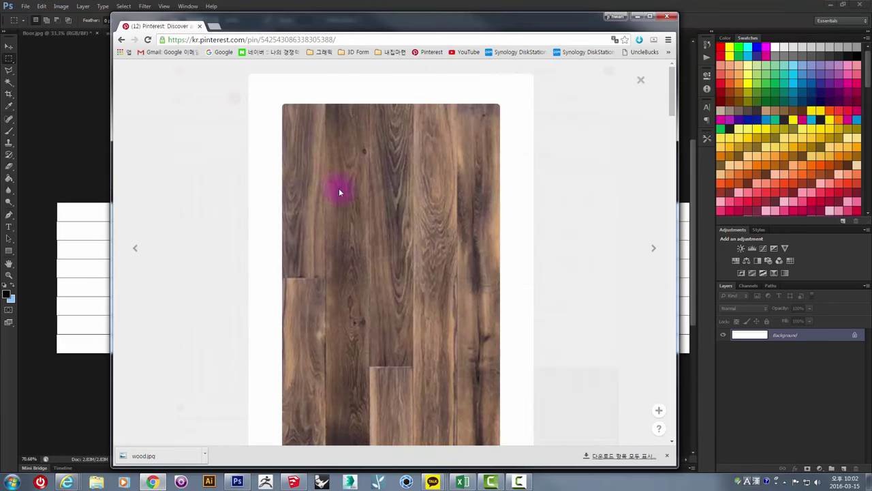
scroll(368, 228, "down", 1)
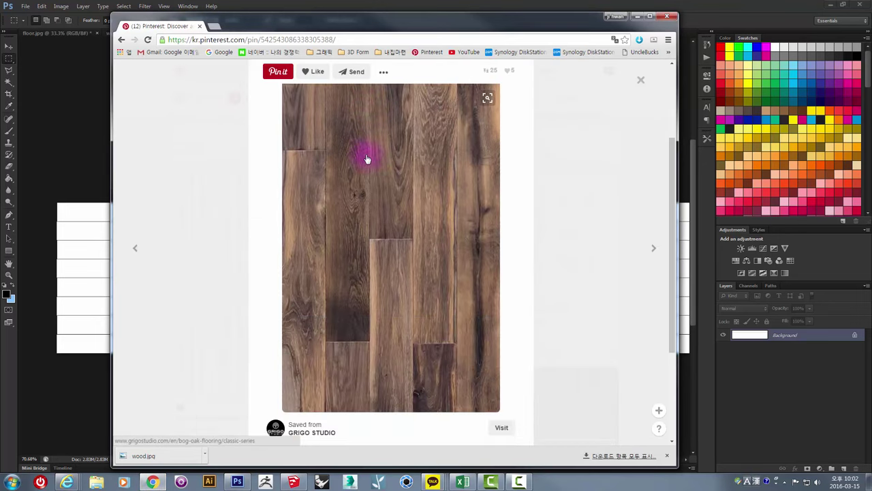
right_click(362, 148)
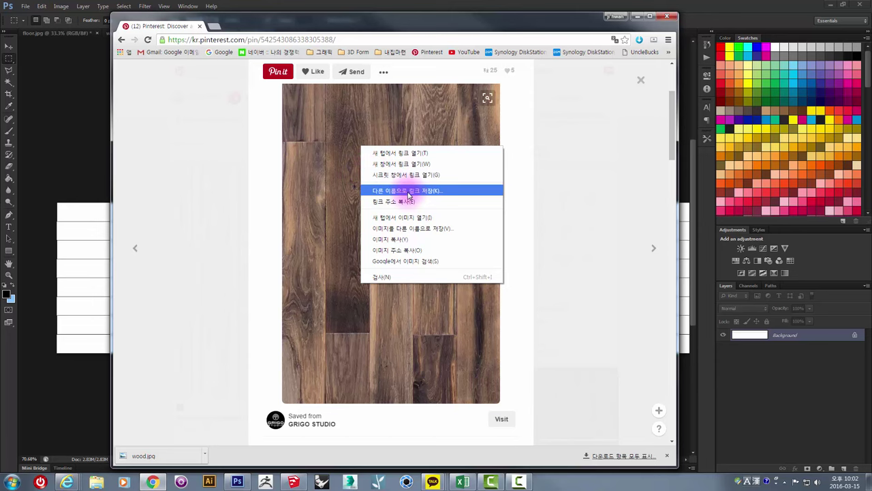
left_click(408, 232)
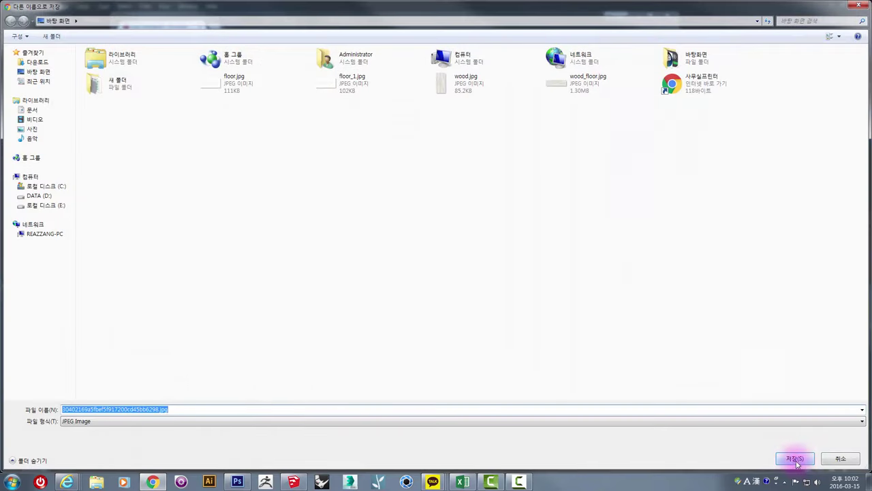
left_click(794, 458)
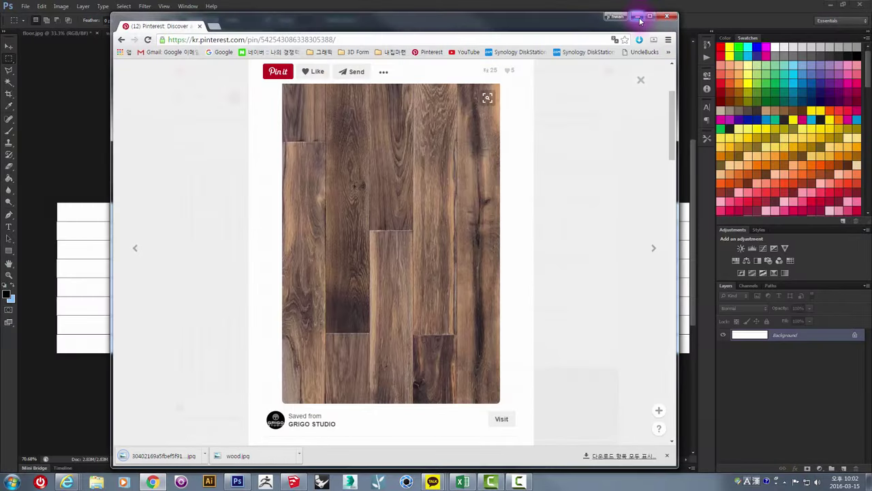
- Open the downloaded wood floor JPG as a new Photoshop document
left_click(638, 17)
left_click(26, 6)
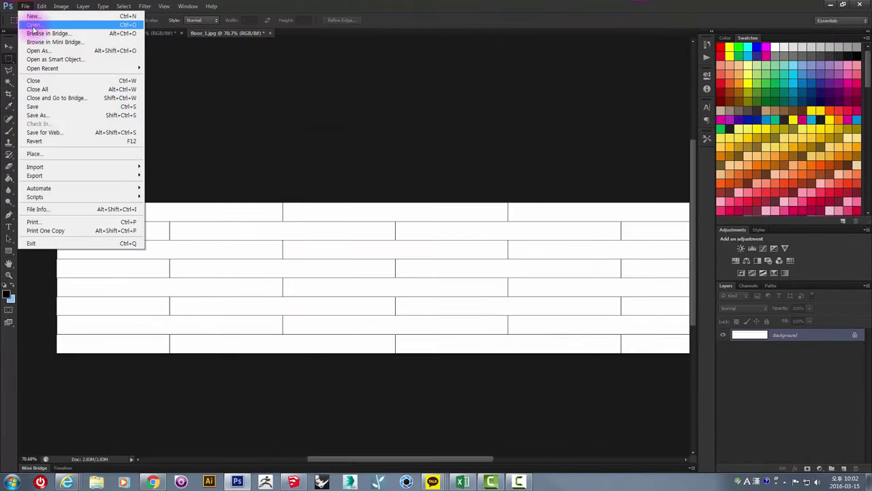
left_click(32, 24)
left_click(418, 65)
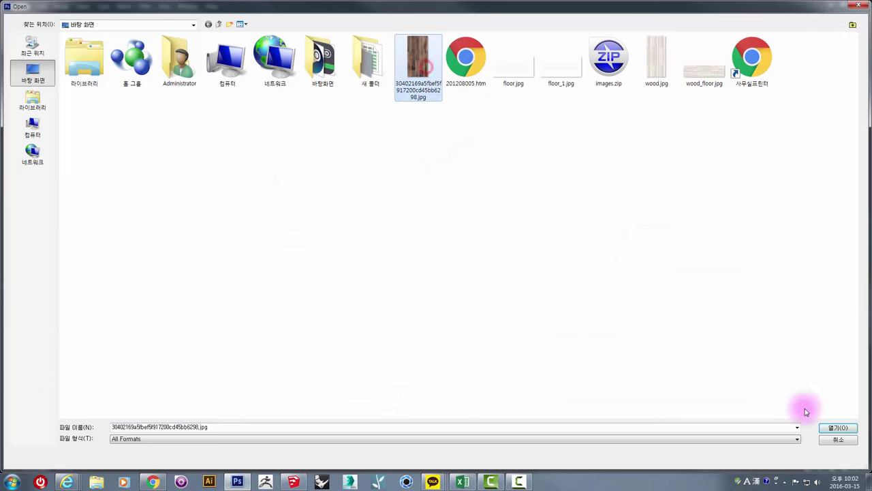
left_click(838, 427)
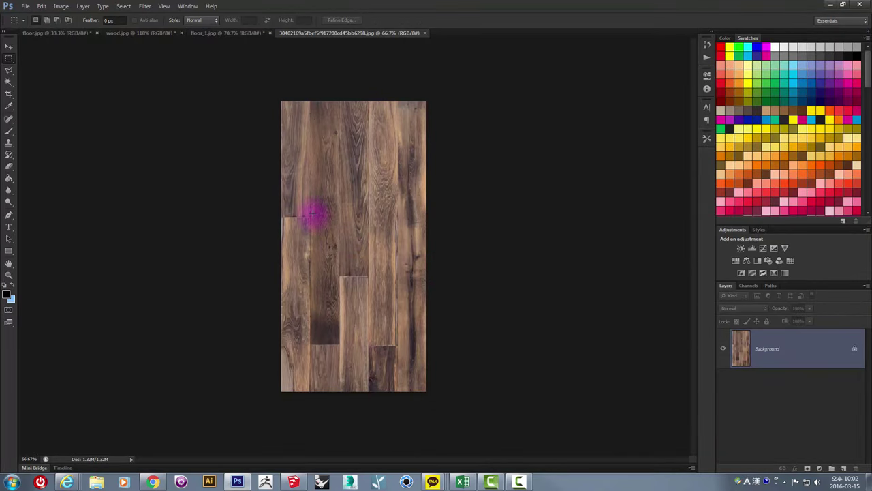
- Marquee-select one long plank strip, then return to floor_1.jpg
scroll(365, 257, "up", 3, "alt")
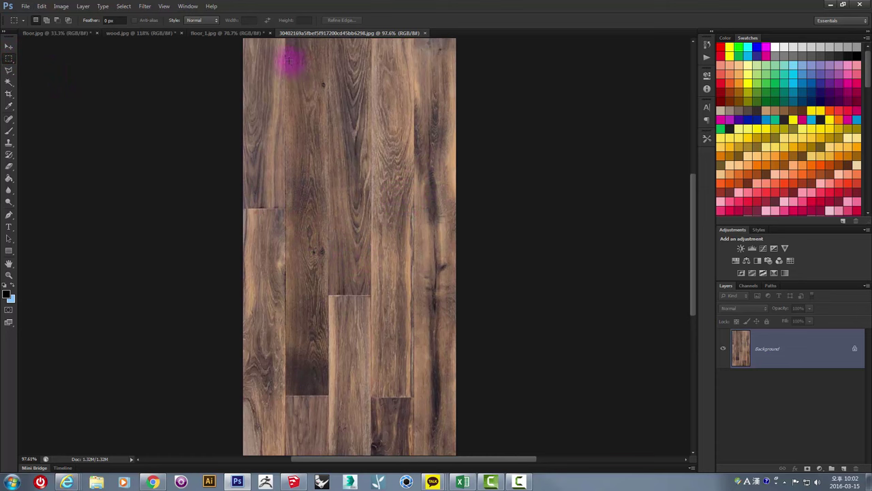
left_click_drag(322, 257, 328, 393)
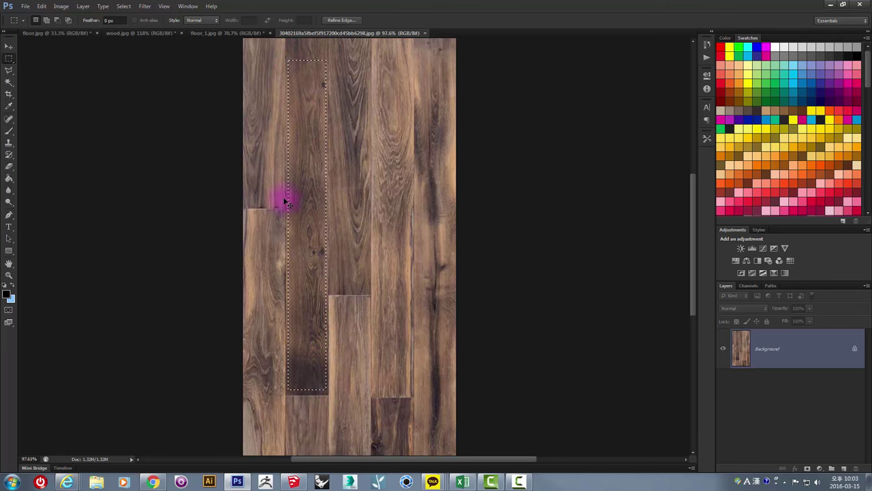
left_click(205, 33)
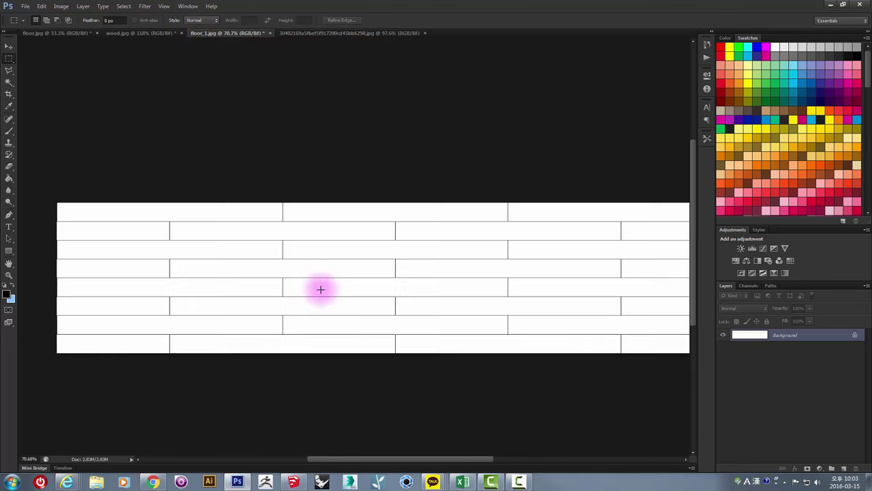
- Paste the wood strip as Layer 1, rotate it horizontal and move it into a fourth-row plank slot
key("ctrl+v")
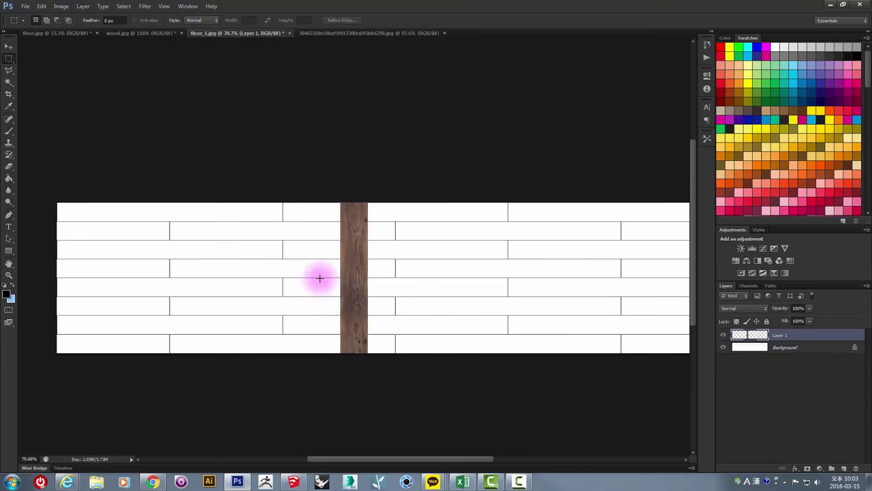
key("ctrl+t")
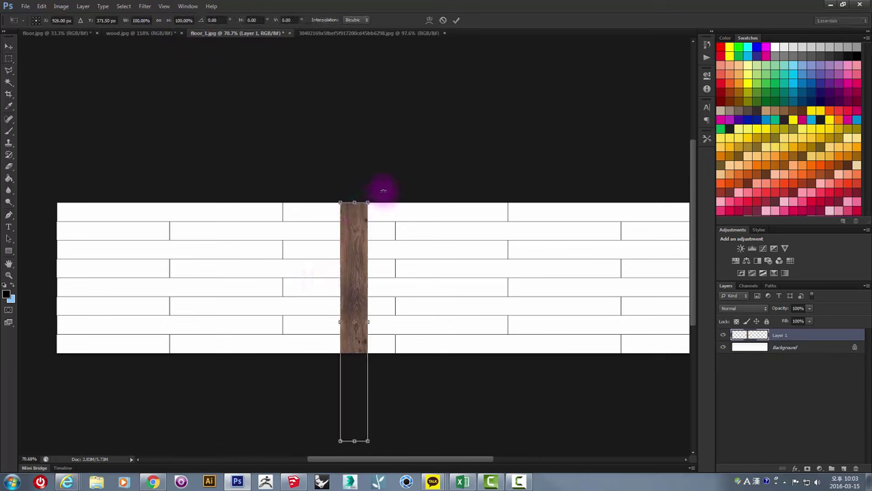
mouse_move(384, 188)
left_mouse_down()
mouse_move(458, 287)
mouse_move(477, 345)
left_mouse_up()
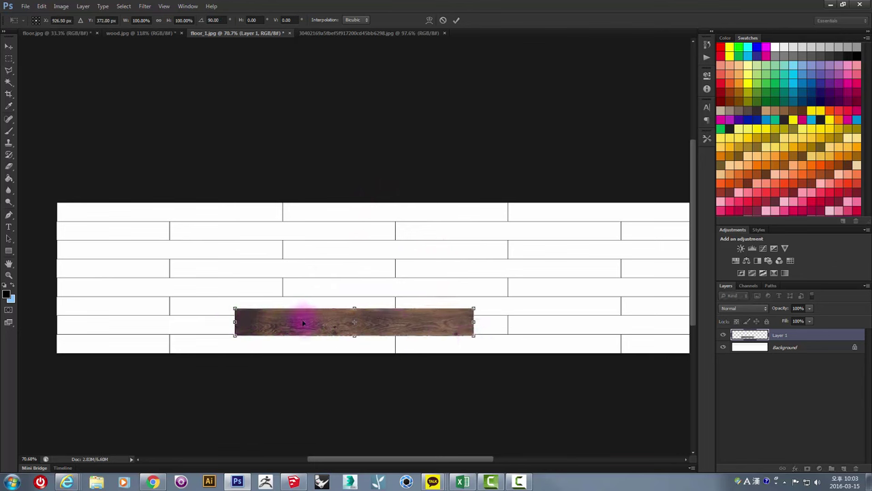
key("Return")
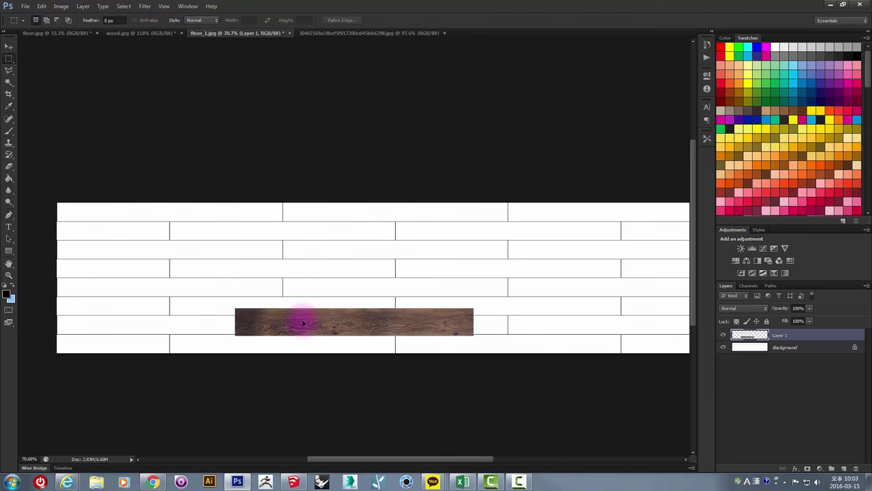
left_click(9, 47)
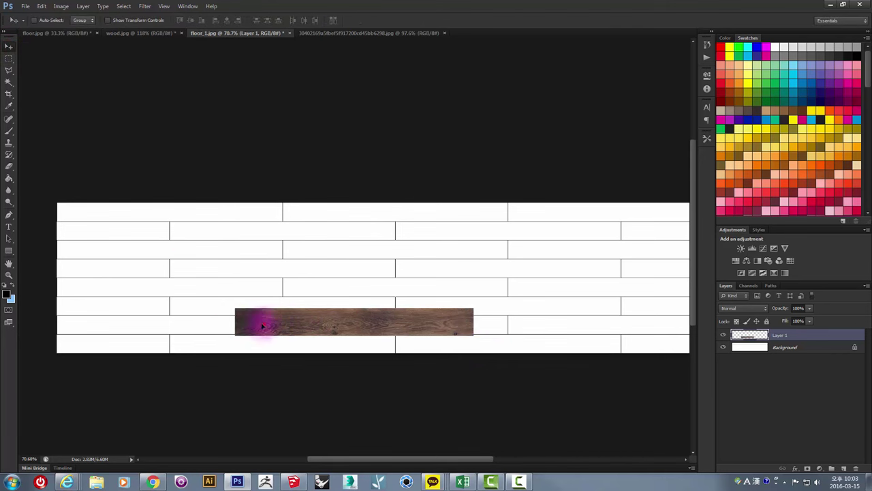
mouse_move(253, 326)
left_mouse_down()
mouse_move(185, 273)
mouse_move(194, 272)
left_mouse_up()
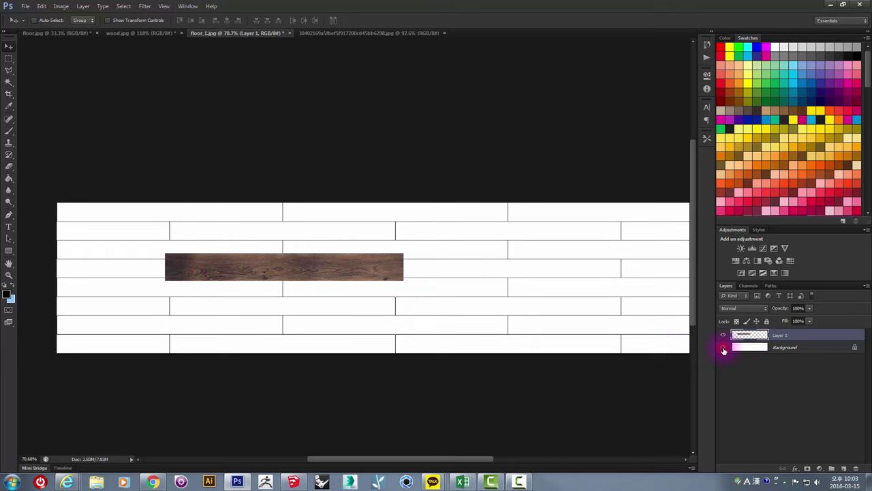
left_click_drag(768, 350, 755, 348)
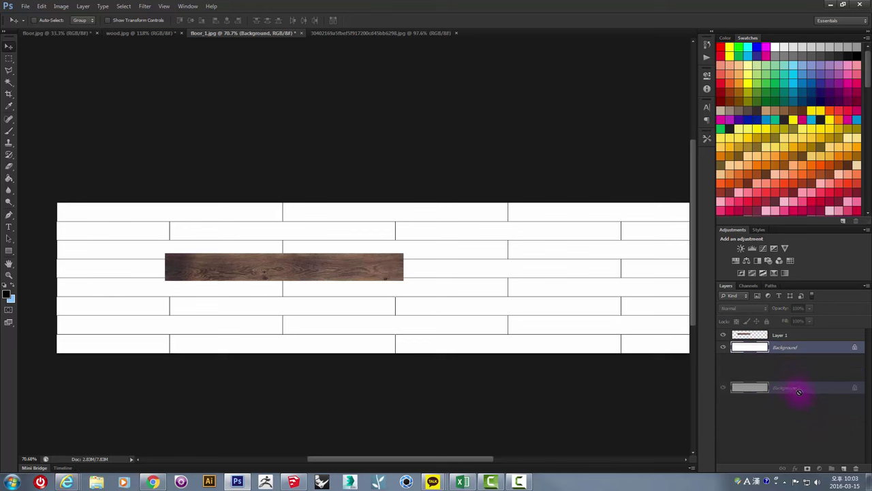
- Duplicate Background, move the copy above Layer 1 and set its blend mode to Multiply
left_click_drag(754, 349, 844, 469)
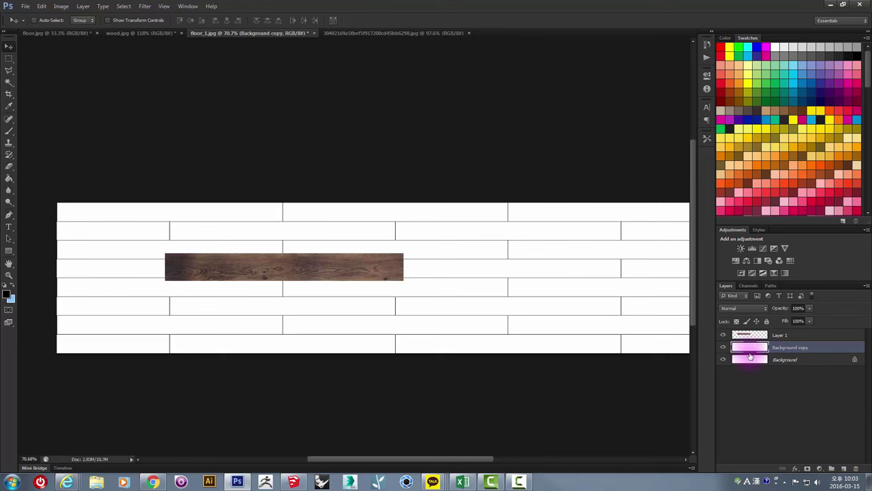
left_click_drag(750, 349, 751, 331)
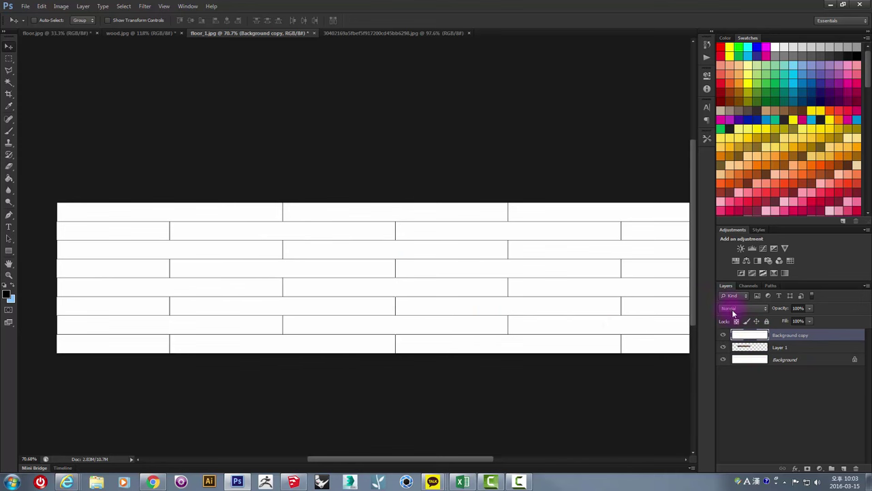
left_click(733, 313)
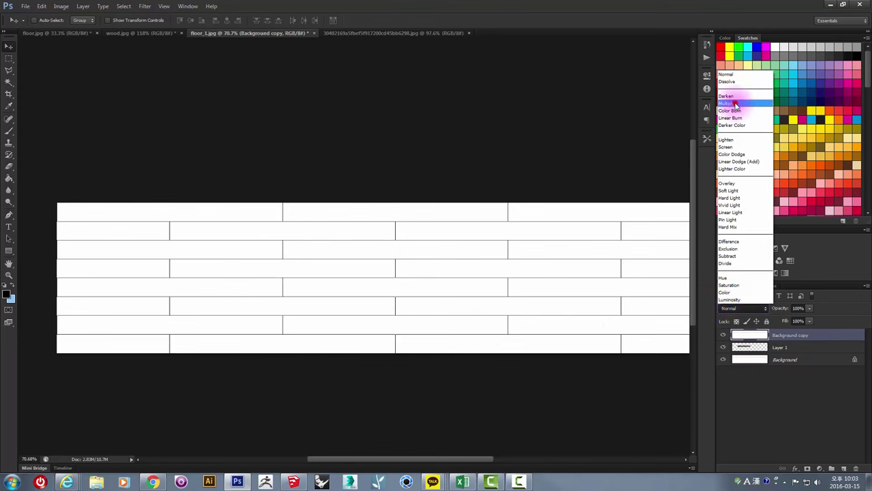
left_click(736, 104)
scroll(400, 257, "up", 2, "alt")
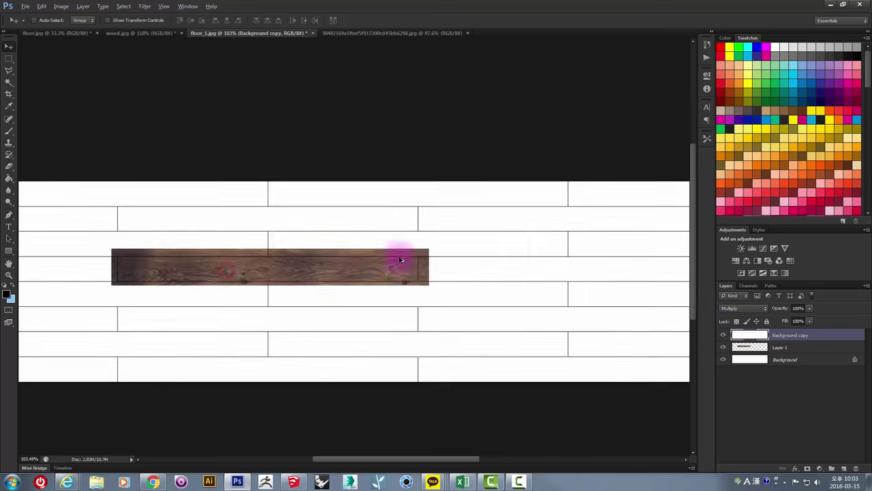
scroll(399, 257, "up", 3, "alt")
scroll(400, 257, "up", 3, "alt")
scroll(403, 256, "up", 2, "alt")
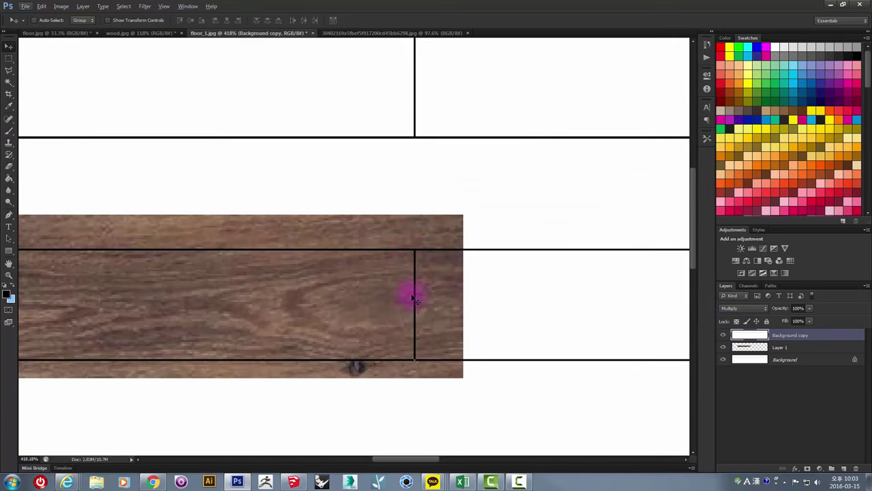
scroll(394, 347, "down", 3, "alt")
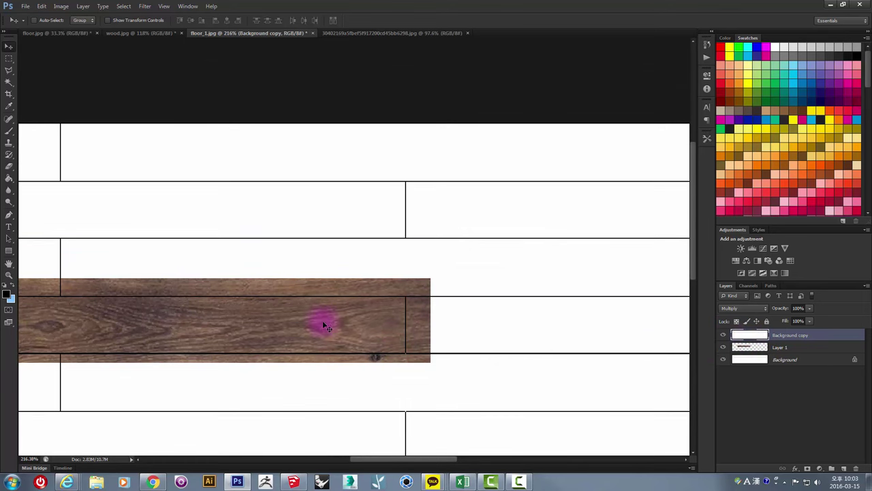
scroll(324, 325, "down", 3, "alt")
scroll(288, 331, "down", 3, "alt")
scroll(103, 326, "up", 1, "alt")
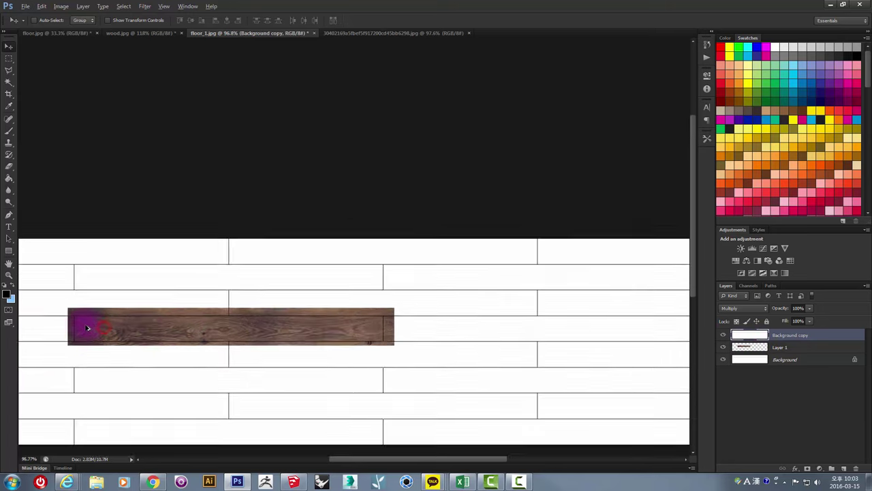
scroll(88, 328, "up", 1, "alt")
left_click_drag(231, 327, 278, 293)
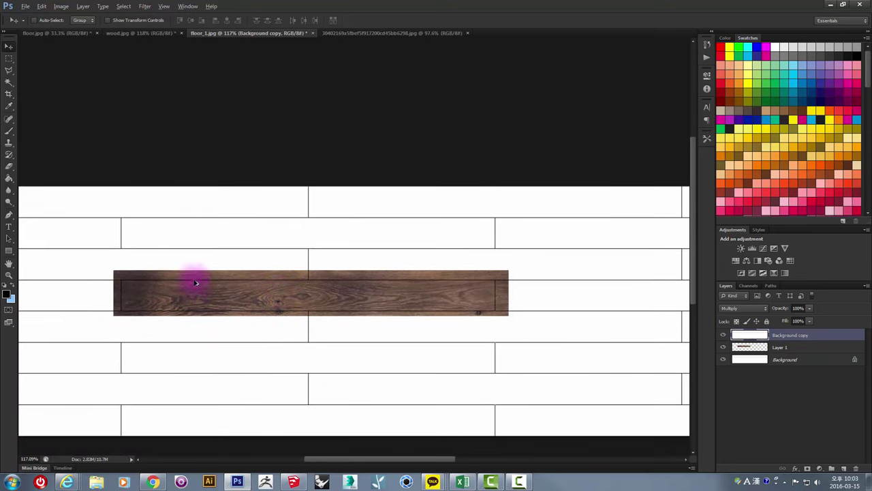
scroll(203, 291, "up", 1, "alt")
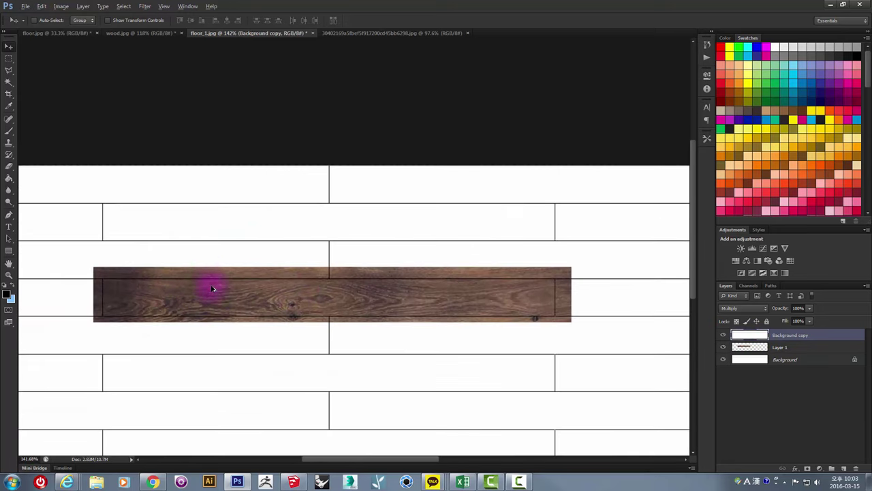
- Magic Wand-select the plank cell at tolerance 1 and add a layer mask to Layer 1
left_click(11, 83)
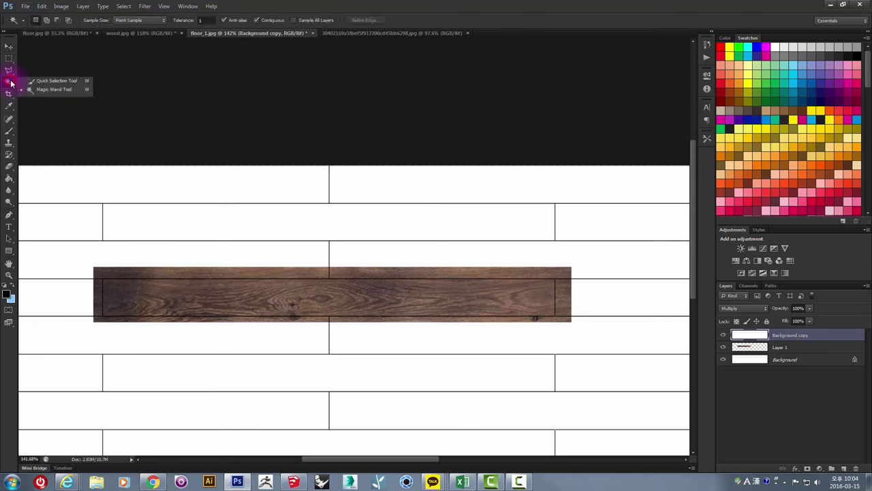
left_click(202, 20)
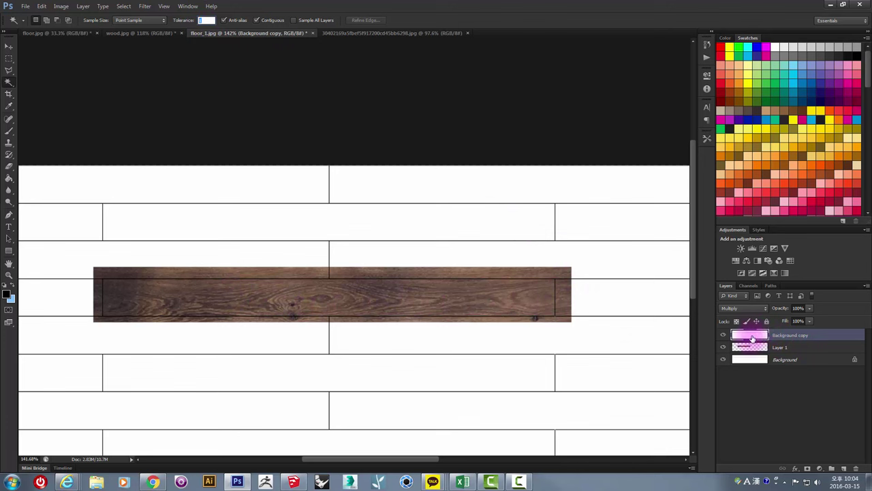
left_click(288, 220)
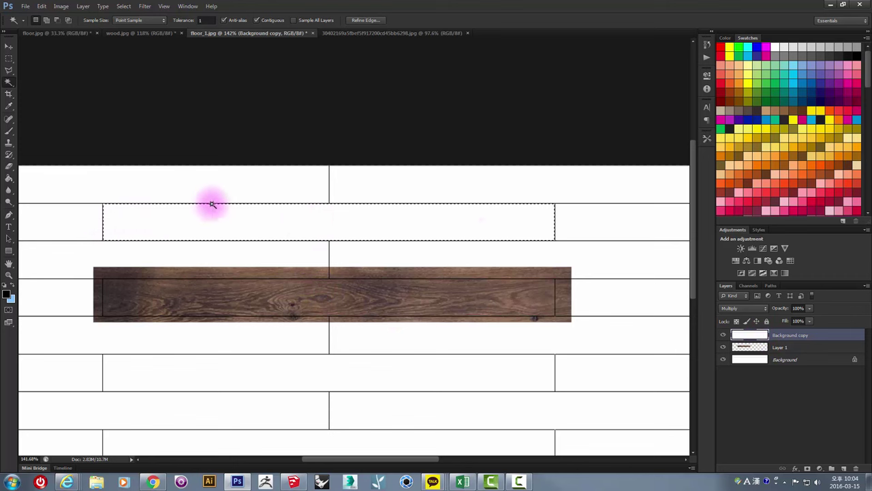
left_click(176, 295)
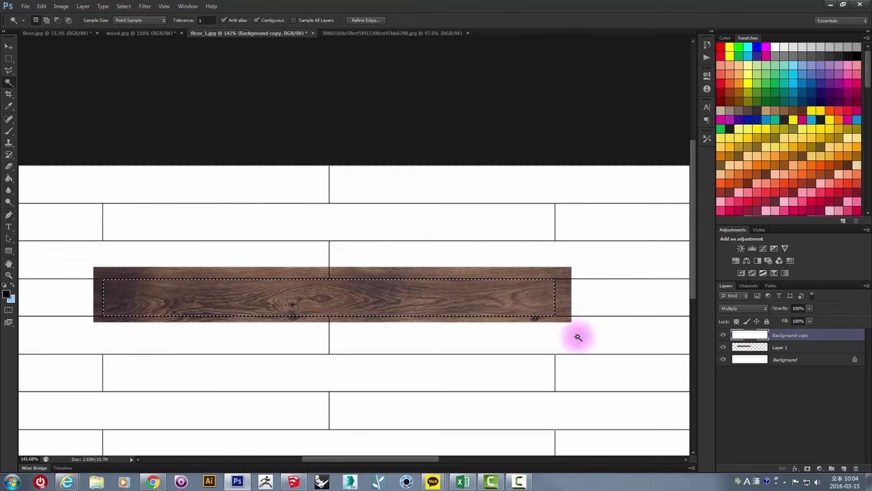
left_click(751, 349)
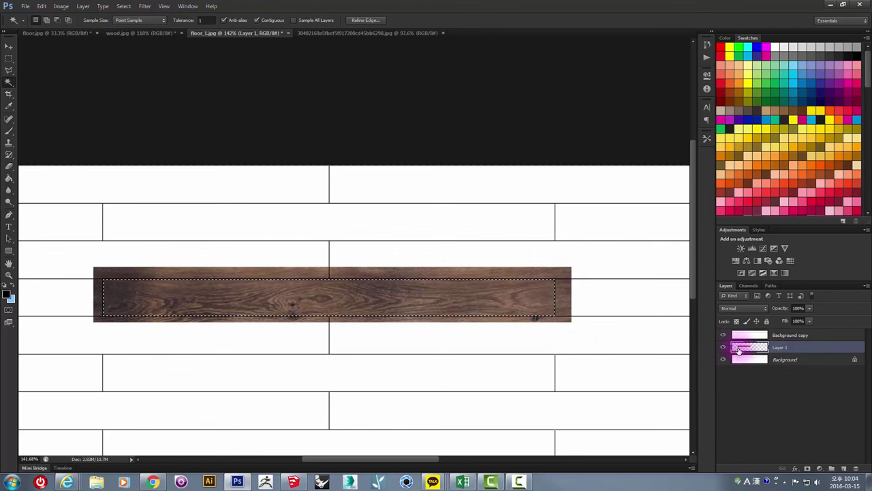
left_click(808, 469)
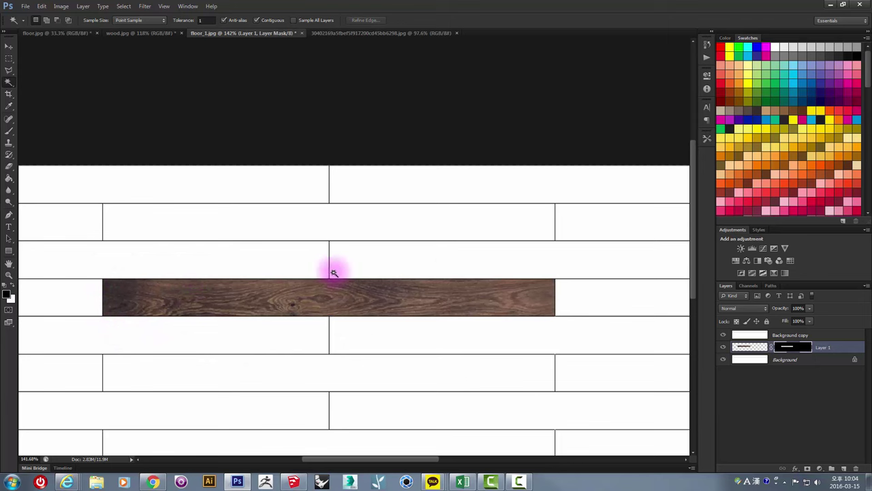
left_click(180, 244, "alt")
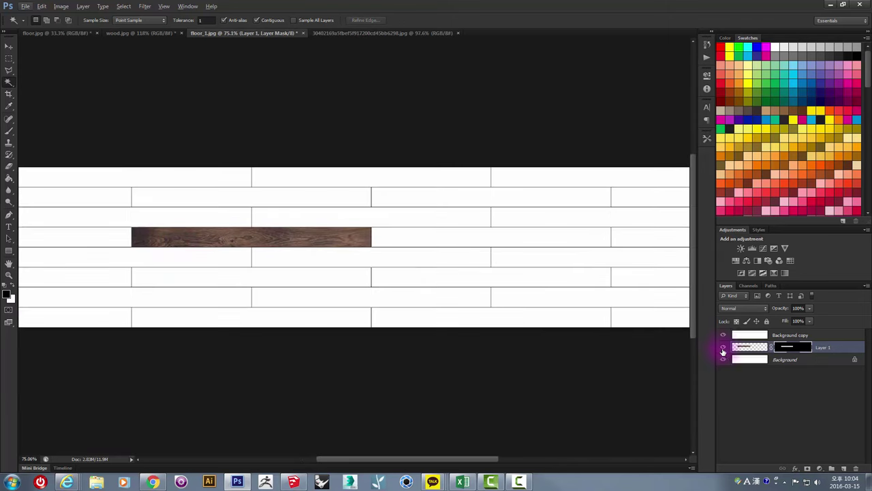
left_click(752, 348)
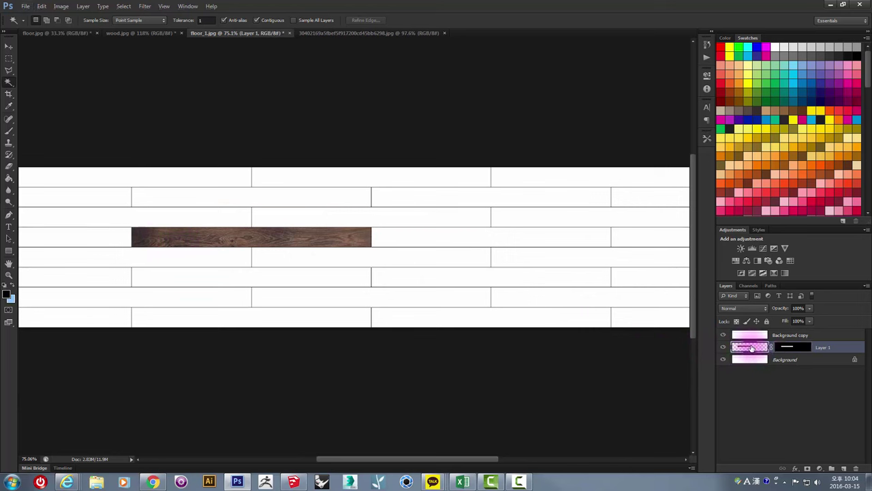
- Duplicate the masked wood plank as Layer 1 copy into a plank cell two rows lower
left_click(9, 47)
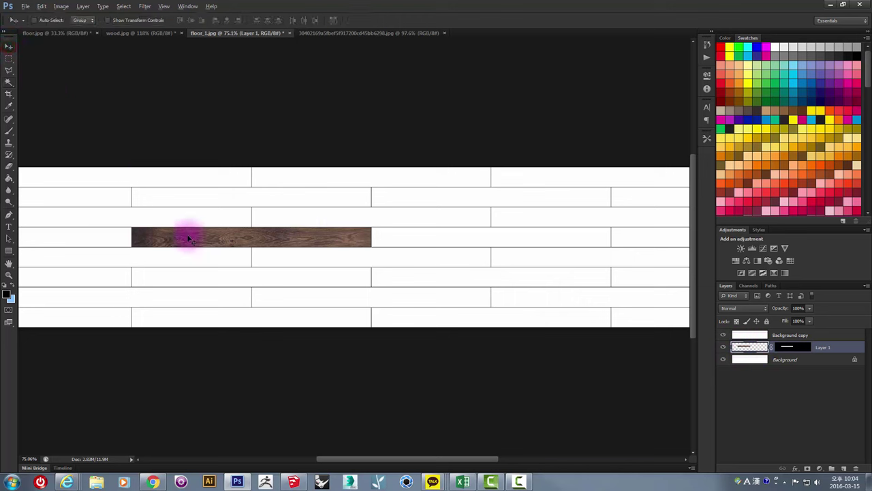
mouse_move(188, 237)
left_mouse_down("alt")
mouse_move(426, 292)
mouse_move(427, 280)
left_mouse_up("alt")
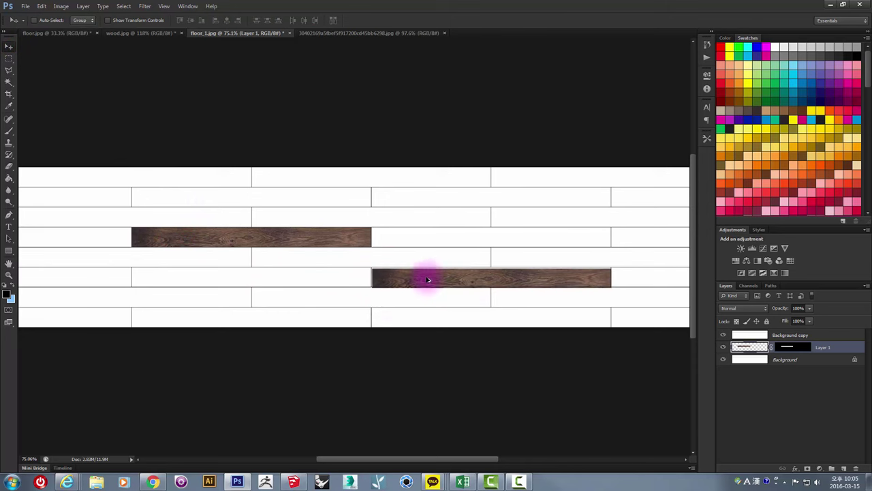
scroll(428, 280, "up", 10, "alt")
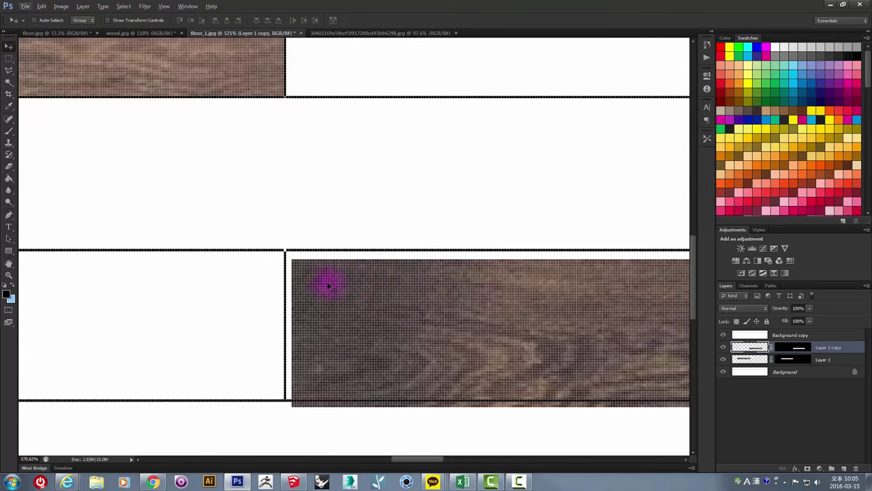
left_click_drag(328, 285, 313, 270)
scroll(318, 273, "down", 2, "alt")
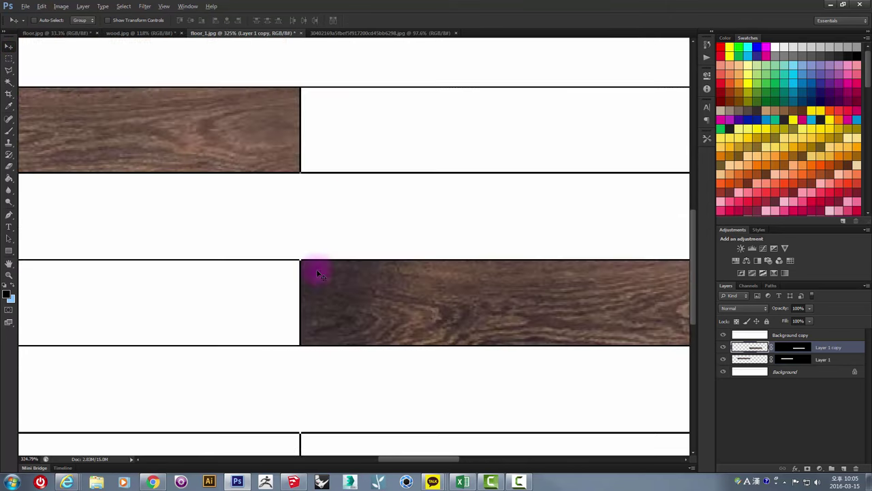
scroll(319, 275, "down", 3, "alt")
left_click_drag(327, 288, 349, 242, "alt")
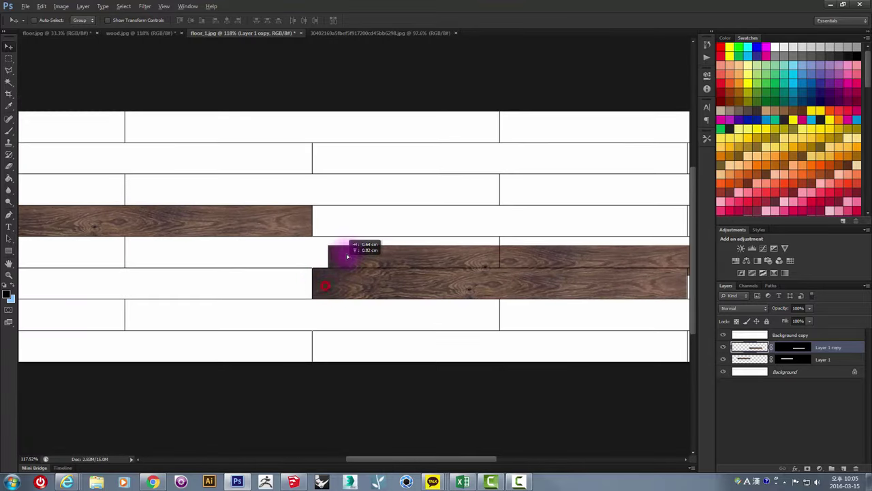
key("ctrl+z")
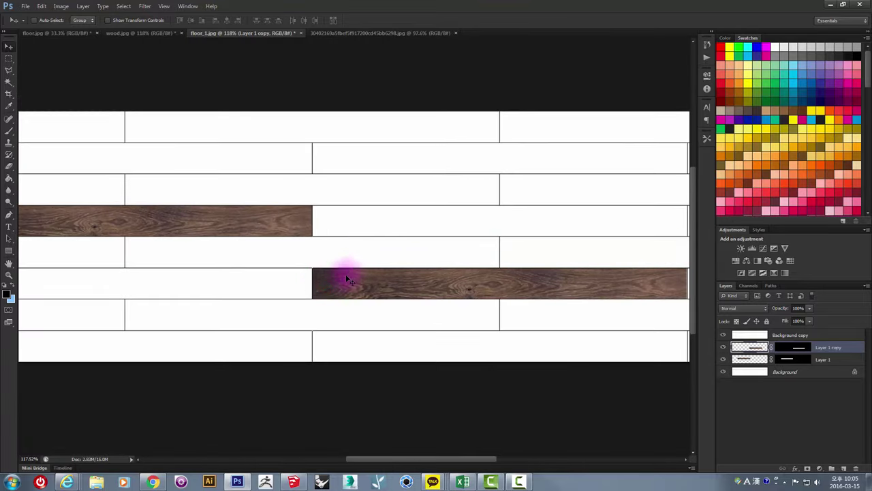
- Nudge the copied plank one pixel right to close the gap
scroll(345, 275, "down", 2, "alt")
scroll(518, 294, "up", 1, "alt")
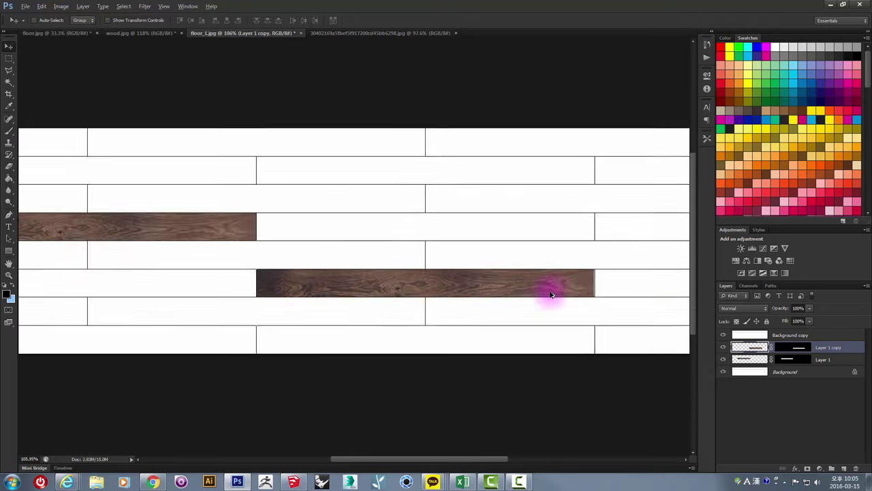
scroll(572, 288, "up", 2, "alt")
scroll(614, 279, "up", 2, "alt")
scroll(631, 271, "up", 1, "alt")
scroll(631, 270, "up", 1, "alt")
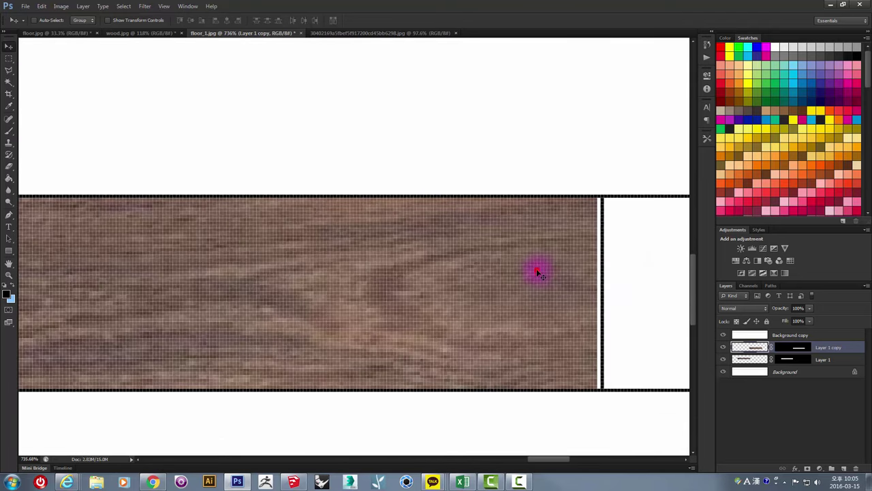
key("Right")
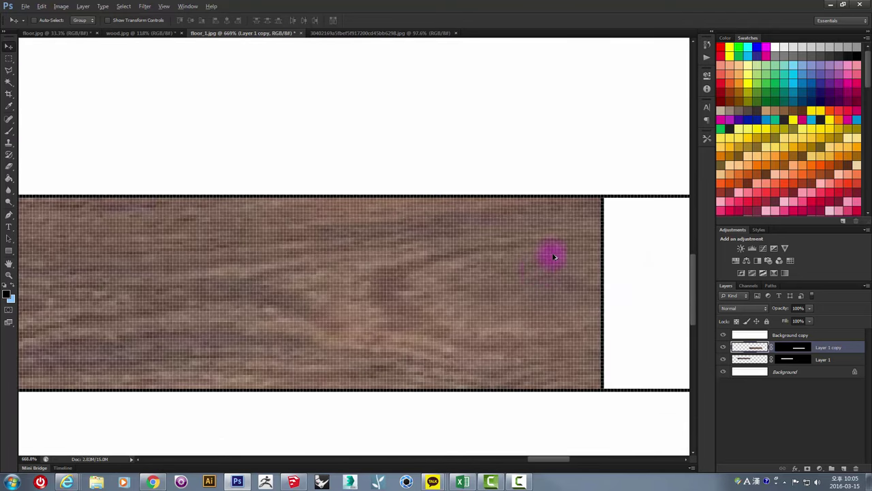
- Target Layer 1 copy's image thumbnail and slide the wood grain within its mask
scroll(552, 255, "down", 6, "alt")
scroll(554, 256, "down", 1, "alt")
scroll(185, 250, "up", 1, "alt")
scroll(185, 250, "up", 2, "alt")
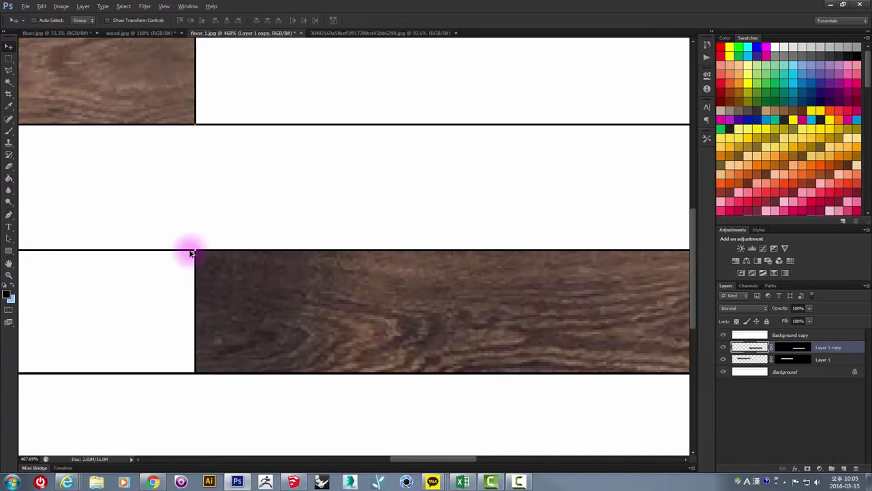
scroll(194, 254, "up", 2, "alt")
scroll(205, 256, "down", 3, "alt")
scroll(227, 252, "down", 2, "alt")
scroll(273, 263, "down", 1, "alt")
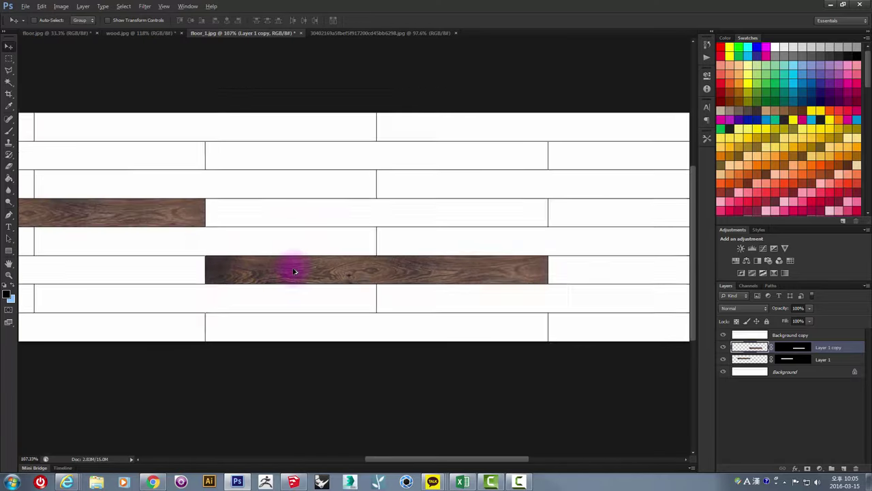
scroll(292, 269, "up", 1, "alt")
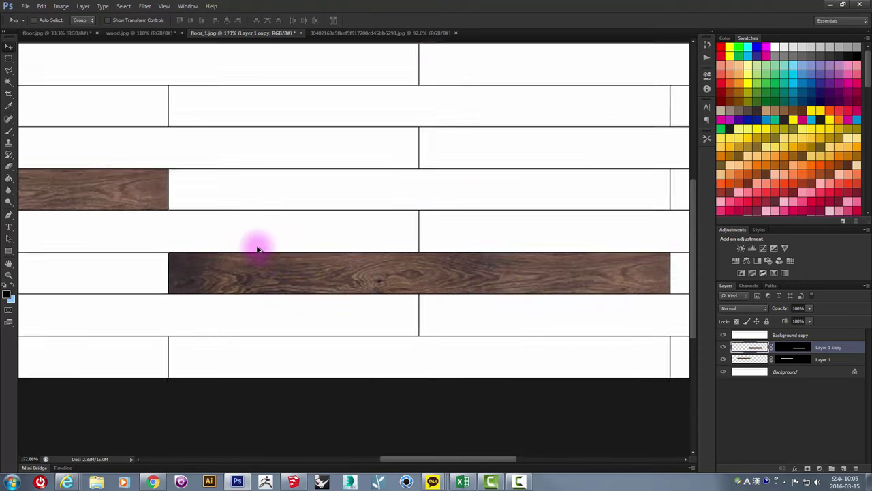
scroll(216, 273, "up", 3, "alt")
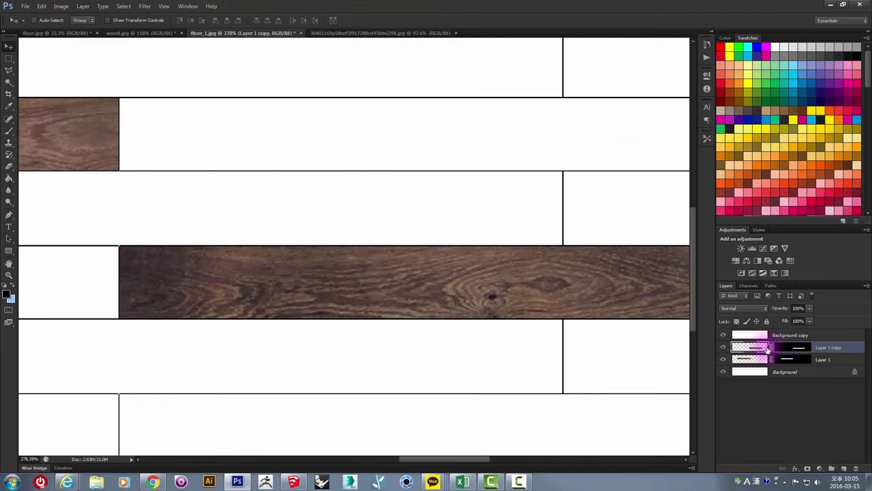
scroll(531, 321, "down", 1, "alt")
scroll(567, 298, "down", 1, "alt")
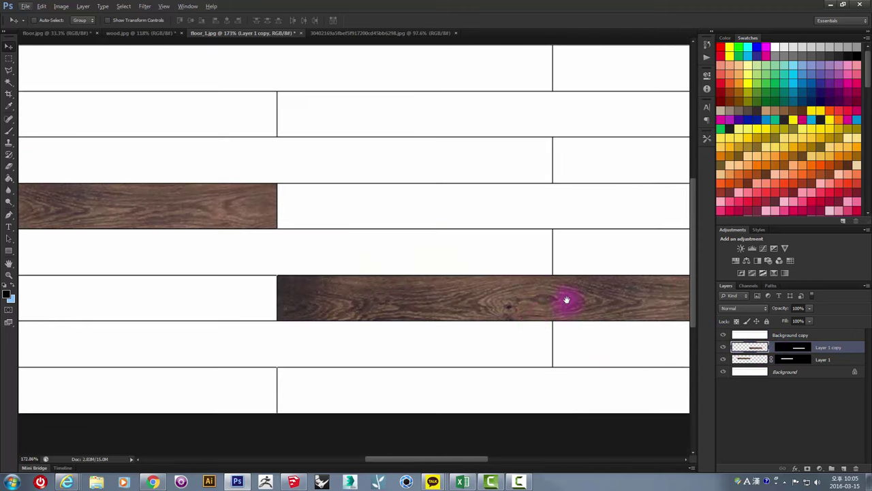
left_click_drag(567, 298, 411, 315)
scroll(410, 314, "down", 1, "alt")
scroll(409, 312, "down", 1, "alt")
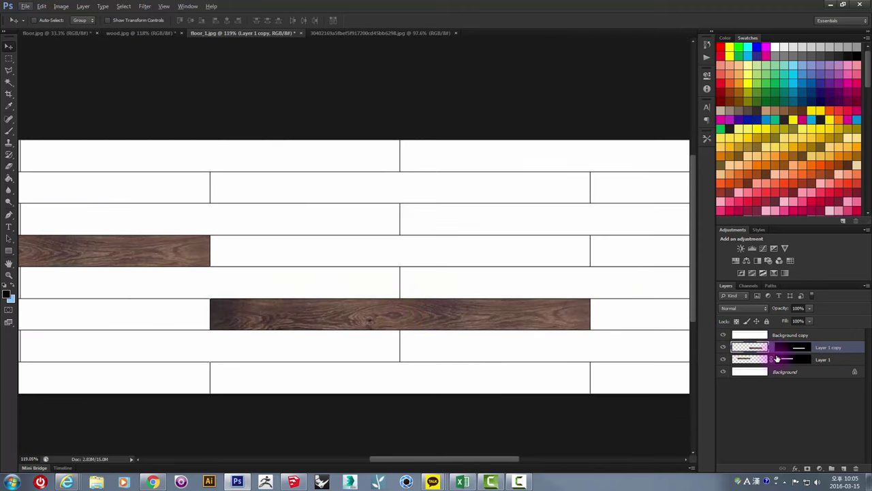
left_click(785, 349)
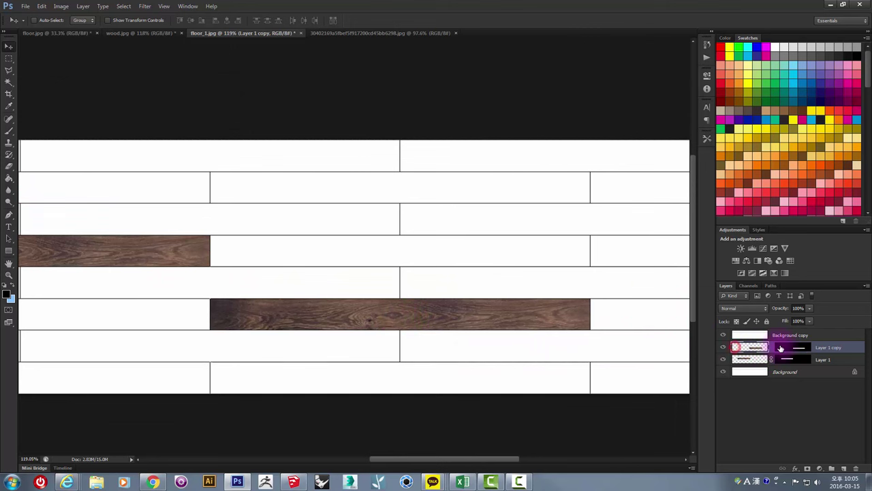
left_click(755, 349)
mouse_move(409, 323)
left_mouse_down()
mouse_move(408, 277)
mouse_move(501, 318)
mouse_move(384, 346)
mouse_move(364, 306)
mouse_move(493, 343)
mouse_move(341, 331)
mouse_move(363, 327)
left_mouse_up()
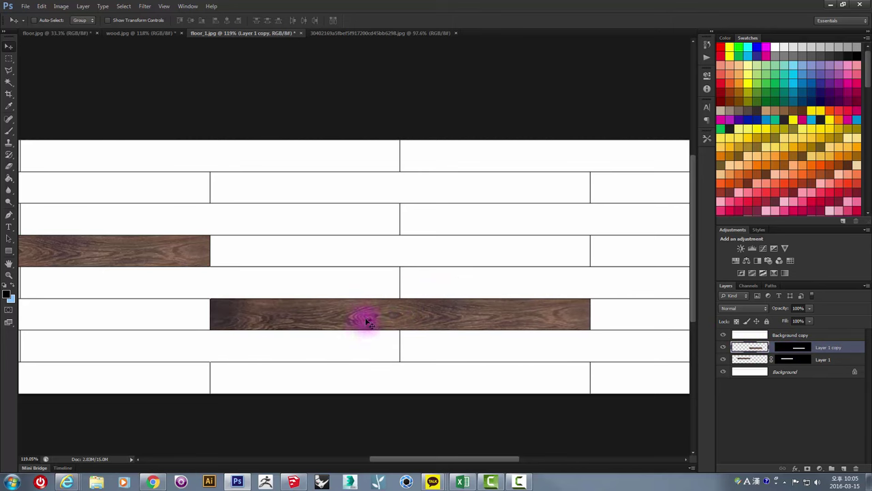
- Scale Layer 1 copy's wood up to about 114%, shifting it up-left to cover the slot
key("ctrl+t")
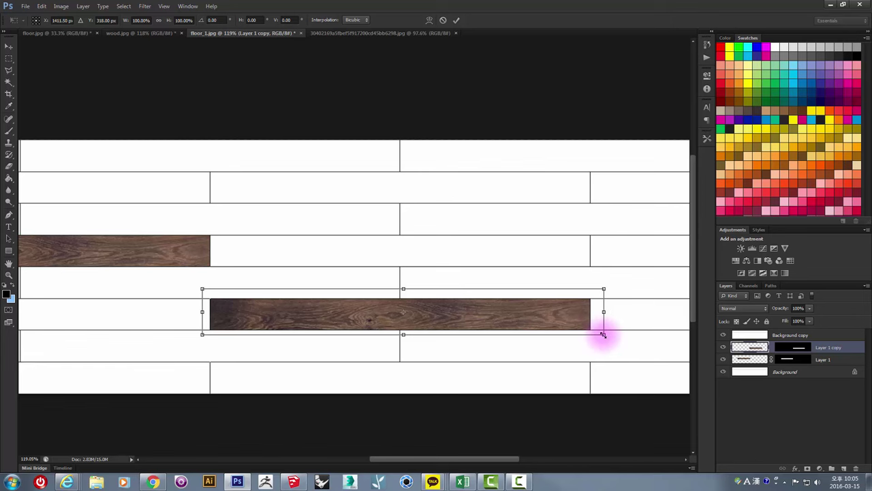
left_click_drag(602, 333, 659, 370)
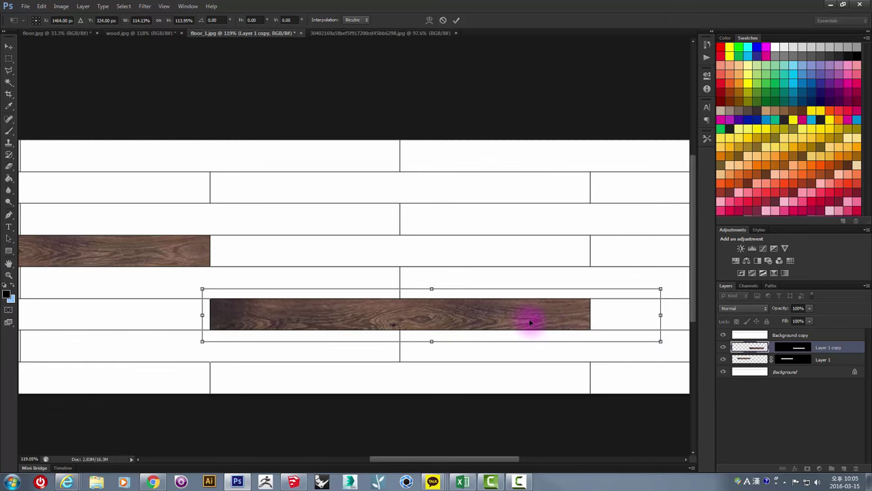
left_click_drag(529, 320, 461, 312)
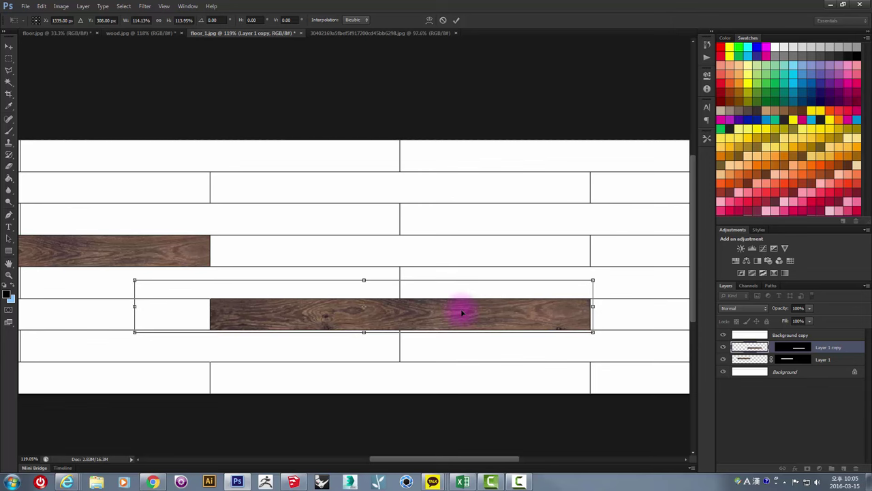
key("Return")
scroll(453, 307, "down", 2, "alt")
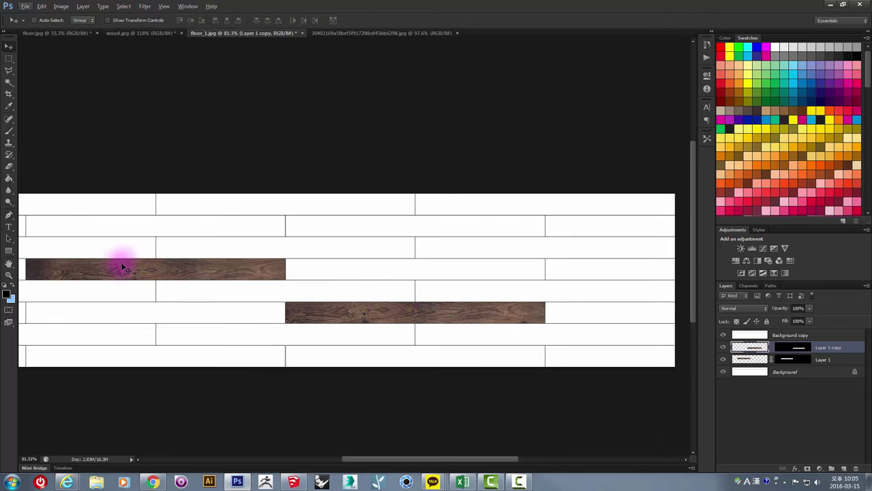
left_click_drag(334, 296, 387, 310)
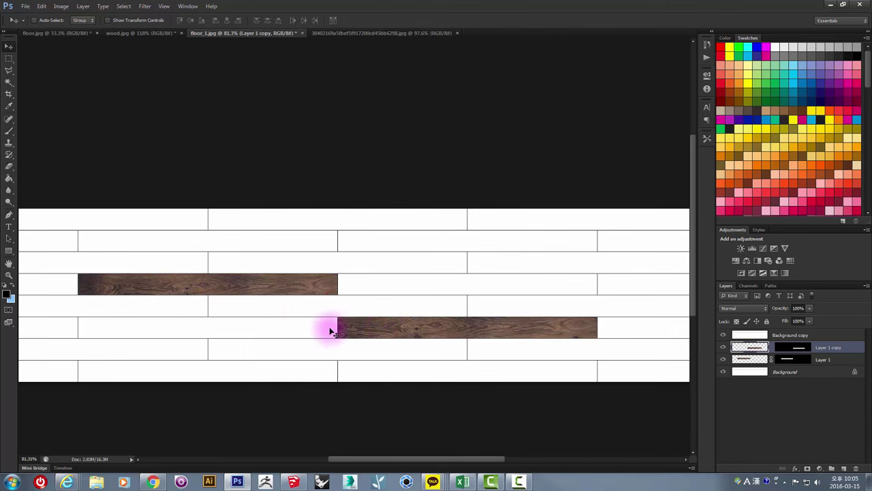
left_click(342, 33)
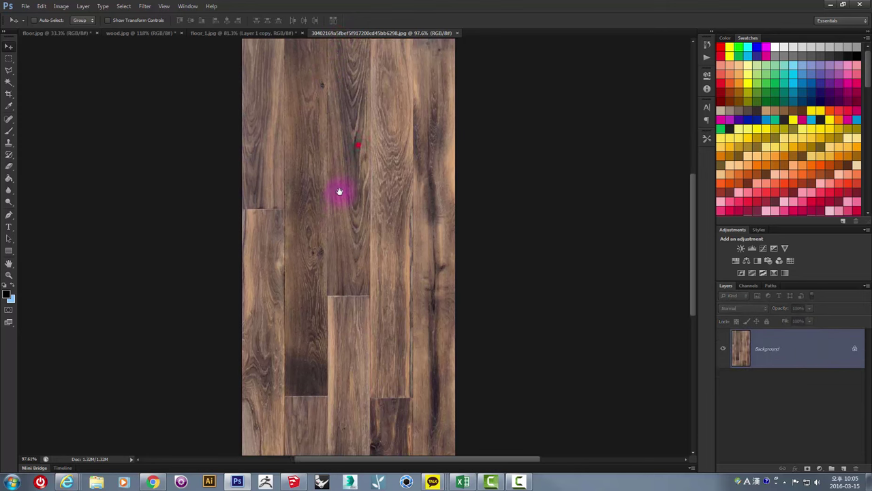
- Marquee-select and copy another long plank strip from the wood photo
left_click_drag(359, 143, 325, 229)
left_click(8, 60)
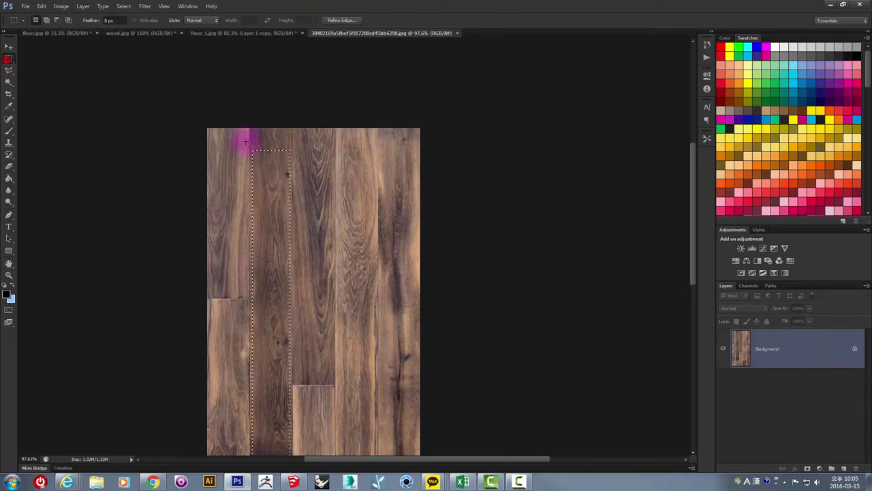
mouse_move(297, 137)
left_mouse_down()
mouse_move(326, 381)
mouse_move(334, 384)
left_mouse_up()
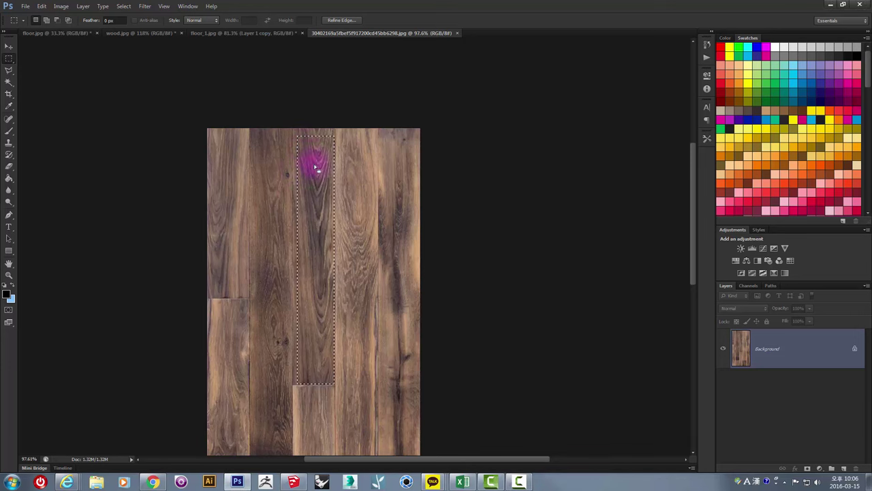
key("ctrl+z")
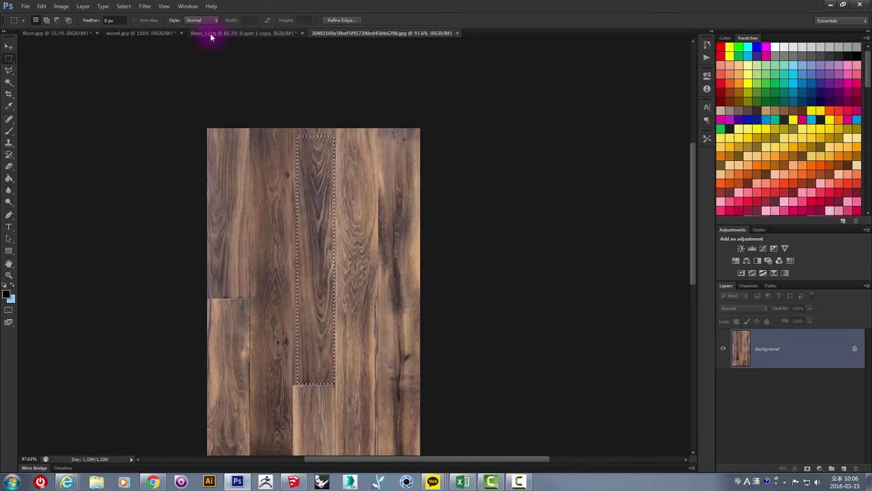
left_click(211, 33)
- Paste it as Layer 2, rotate it horizontal and stretch it over the next fourth-row plank
key("ctrl+v")
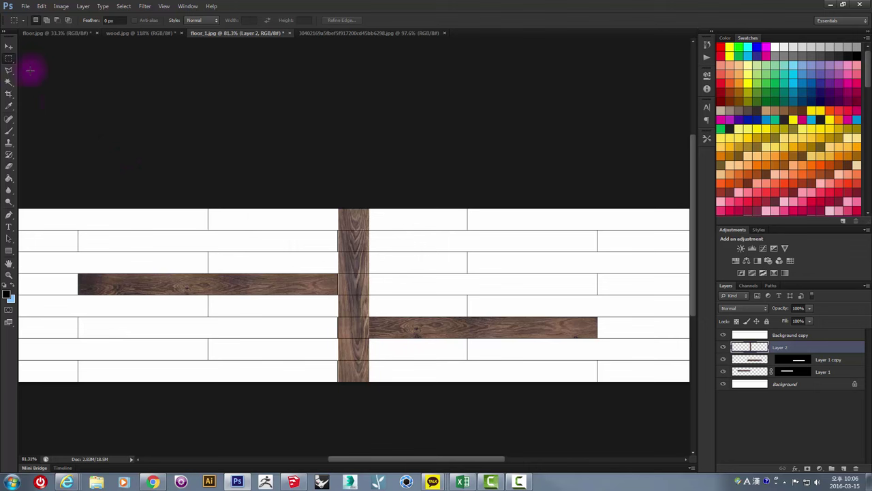
left_click(9, 47)
key("ctrl+t")
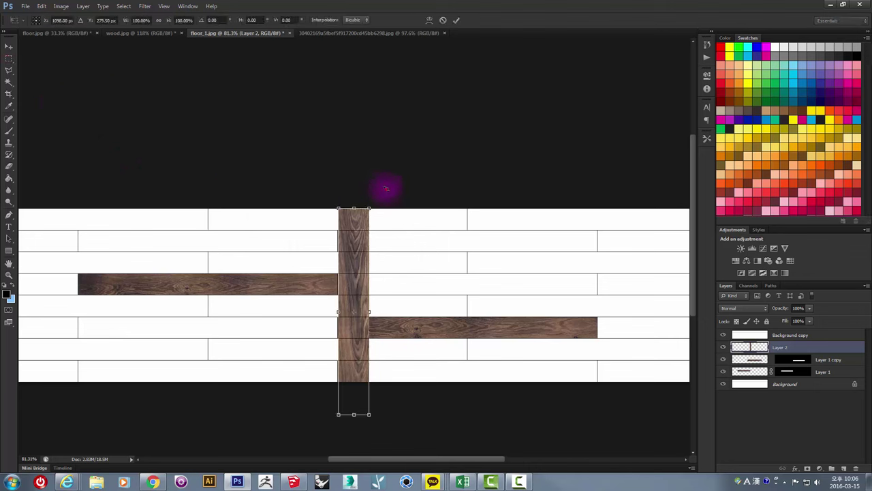
mouse_move(386, 189)
left_mouse_down()
mouse_move(455, 340)
mouse_move(450, 350)
left_mouse_up()
left_click_drag(399, 312, 487, 288)
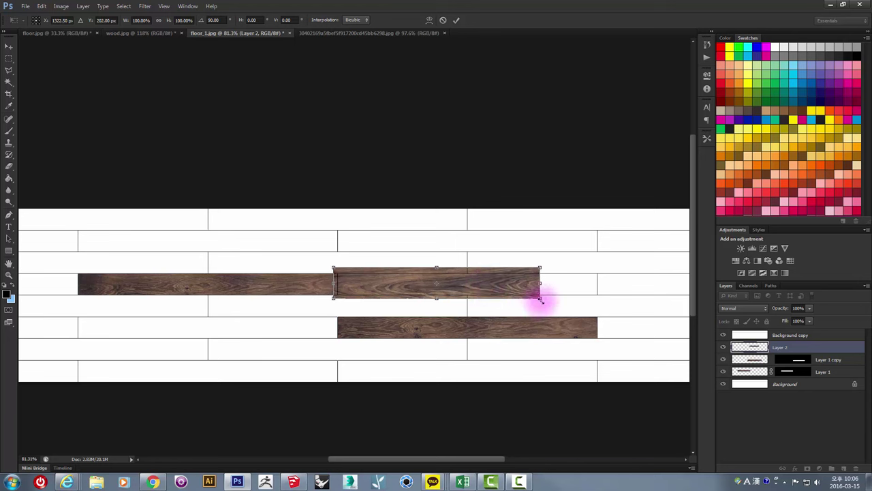
left_click_drag(537, 299, 603, 308)
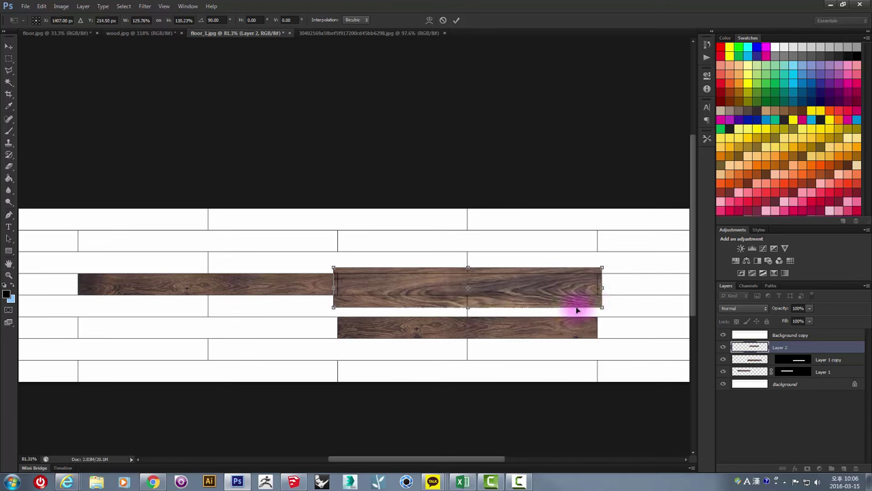
left_click_drag(470, 297, 469, 267)
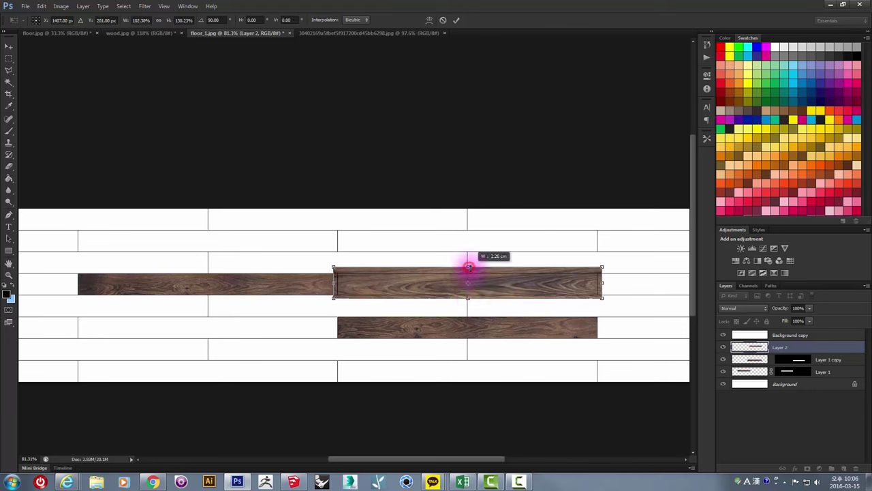
key("Return")
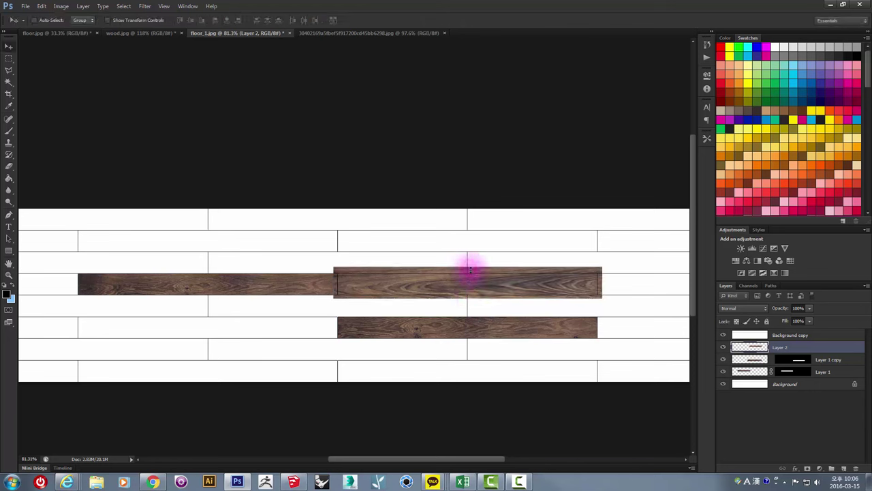
- Magic Wand-select the plank cell on Background copy and add a layer mask to Layer 2
left_click(758, 337)
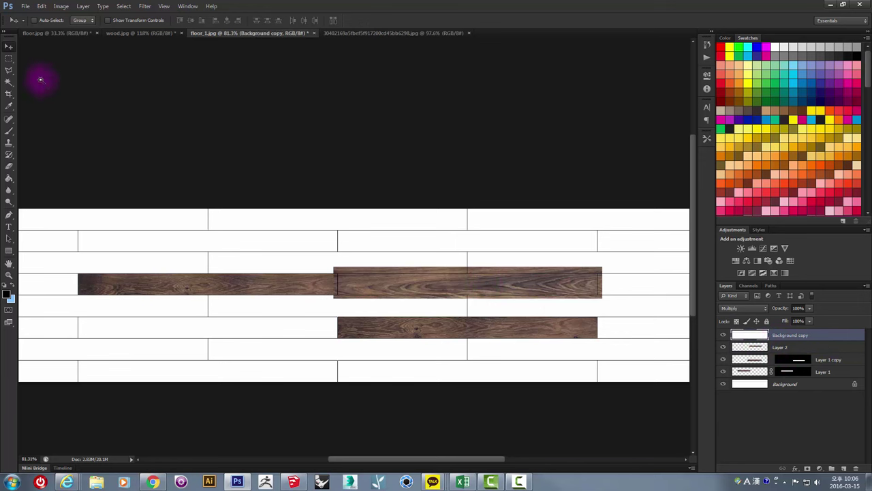
left_click(9, 82)
left_click(359, 286)
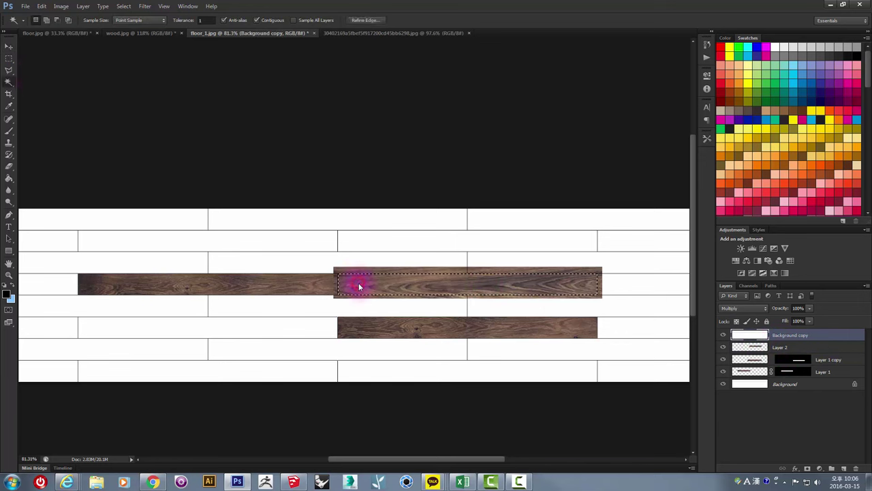
left_click(758, 348)
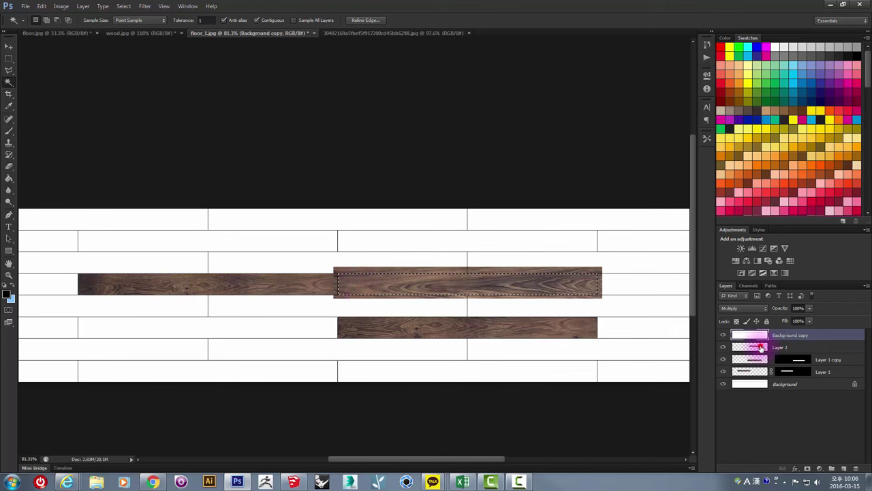
left_click(807, 469)
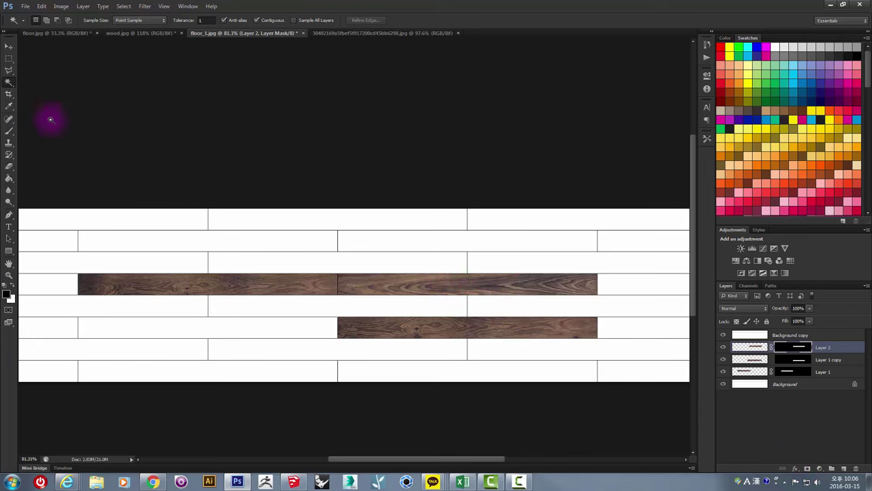
- Target Layer 2's image thumbnail and drag the wood texture within its mask
left_click(9, 47)
scroll(545, 295, "up", 3, "alt")
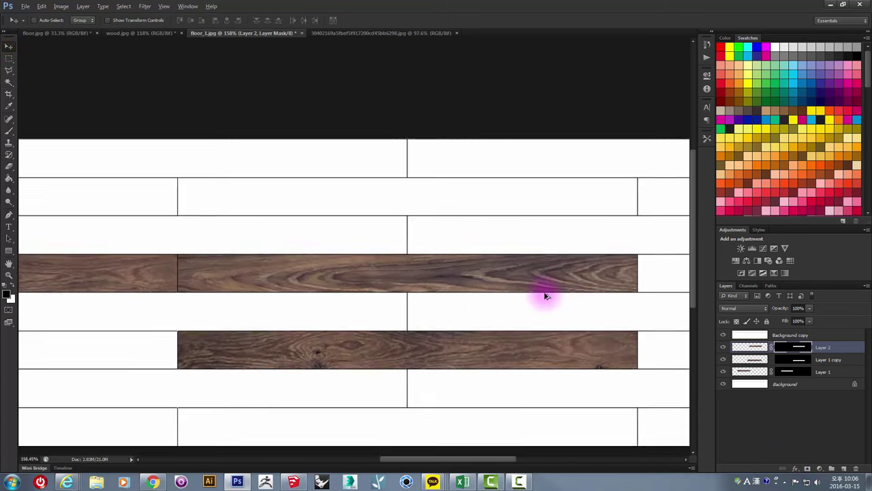
scroll(545, 296, "down", 1, "alt")
scroll(541, 293, "down", 2, "alt")
scroll(506, 284, "up", 1, "alt")
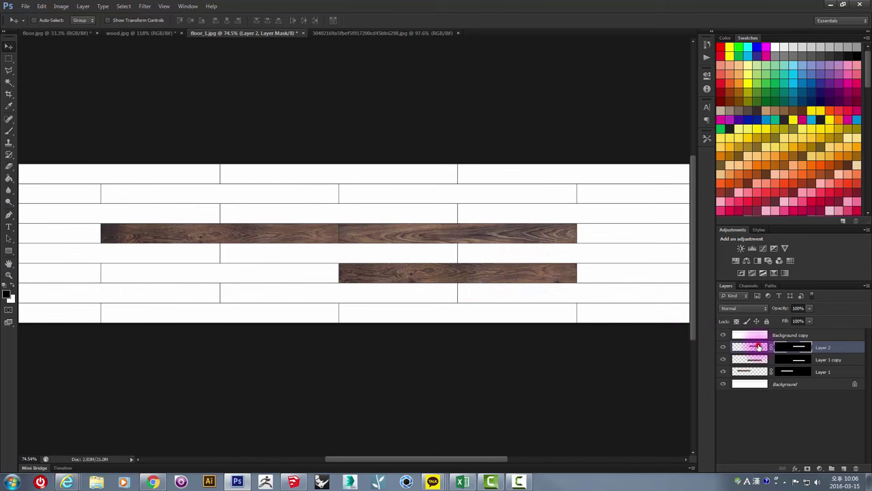
left_click(758, 347)
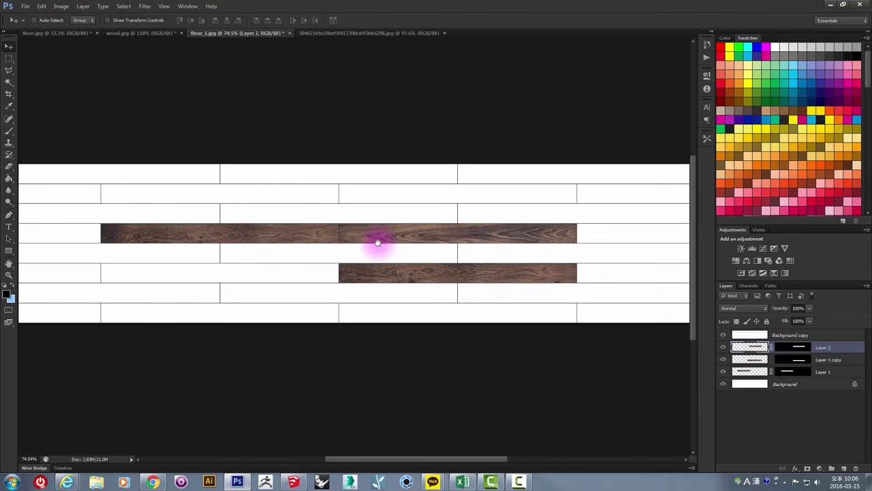
left_click_drag(376, 241, 440, 278)
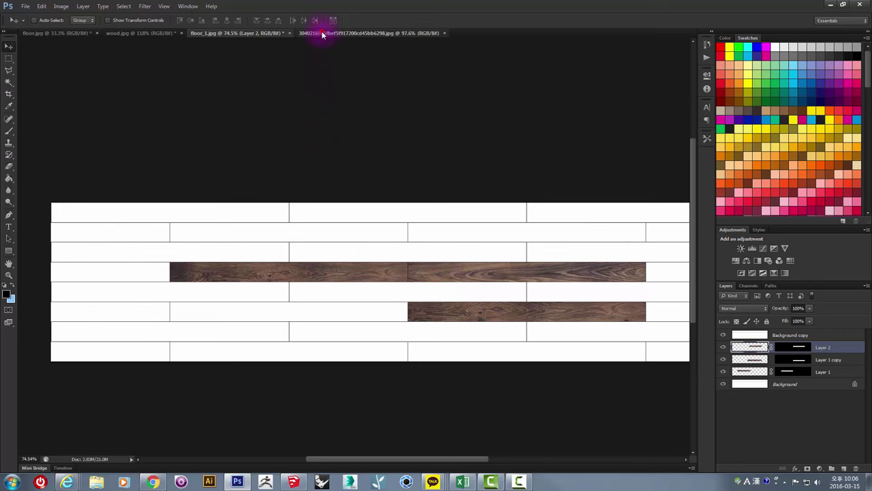
- Marquee-select one full-length plank strip in the wood photo
left_click(322, 32)
left_click_drag(362, 275, 95, 107)
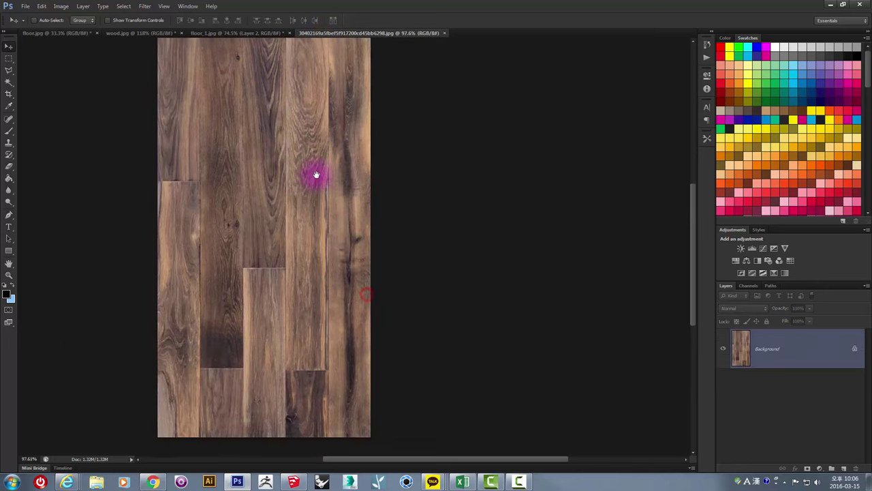
left_click(9, 58)
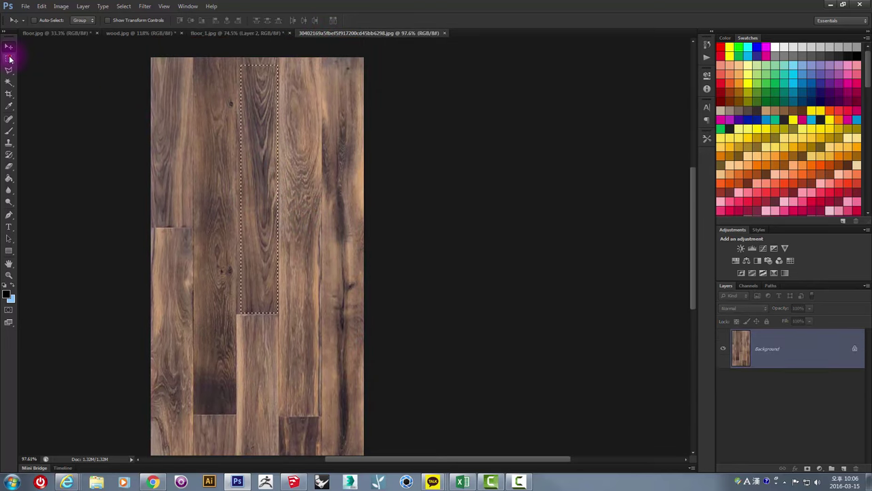
mouse_move(285, 73)
left_mouse_down()
mouse_move(308, 203)
mouse_move(314, 412)
left_mouse_up()
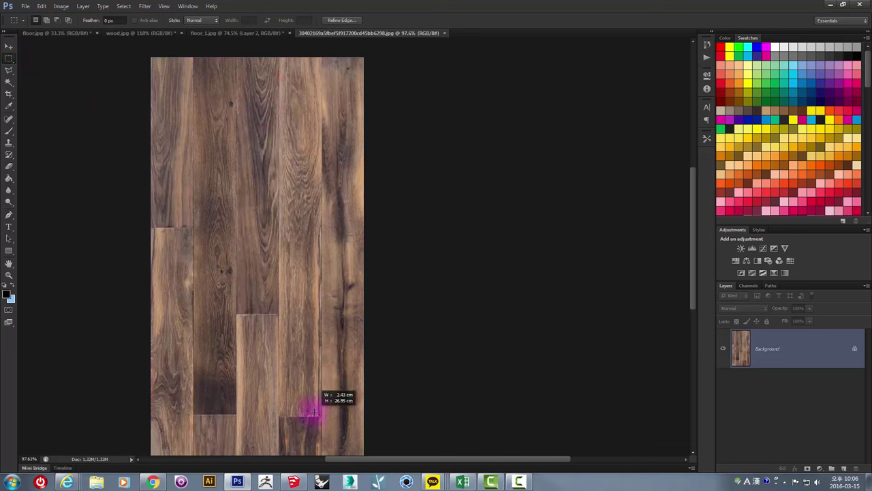
left_click_drag(315, 411, 317, 413)
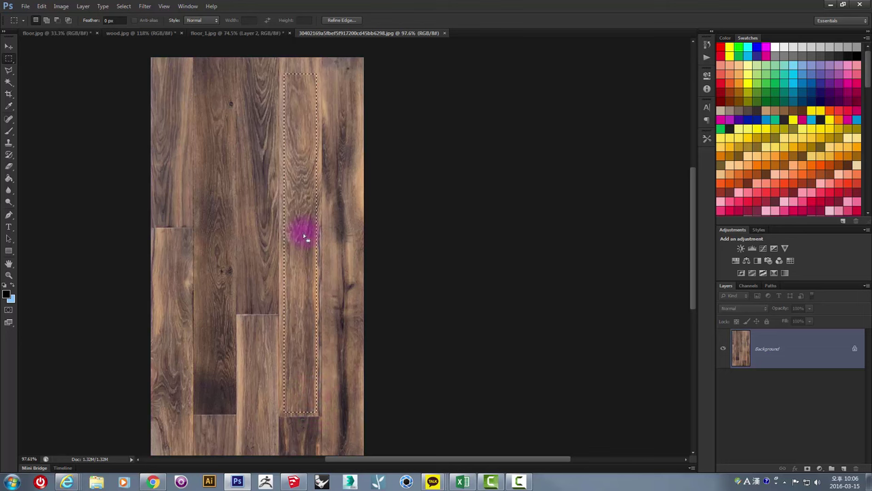
- Paste it into floor_1.jpg as Layer 3, rotate horizontal and place it beside the lower wood plank
left_click(225, 34)
key("ctrl+v")
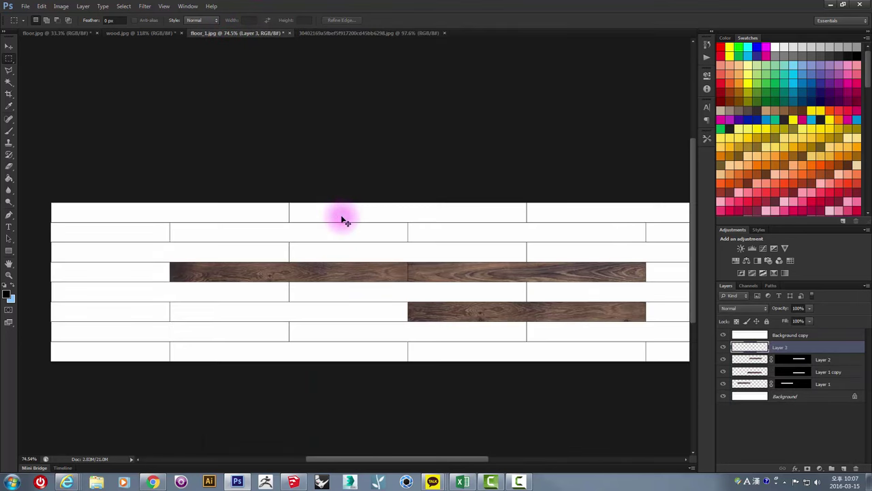
left_click(10, 47)
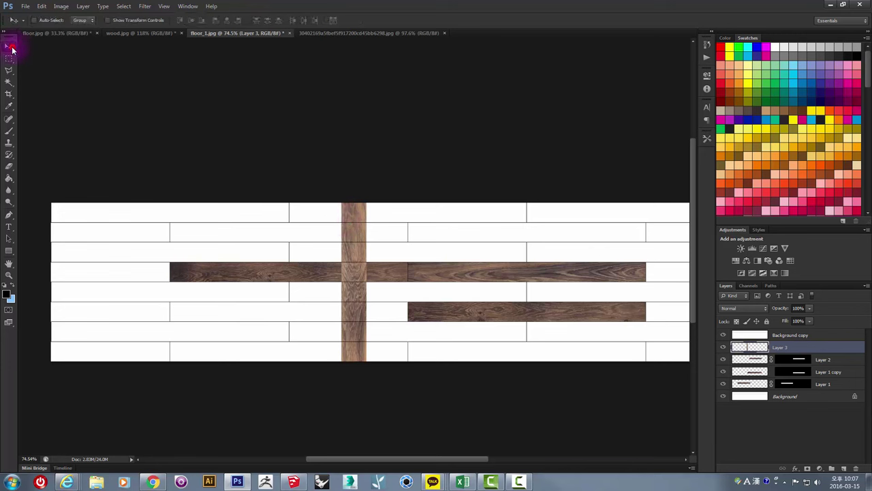
left_click_drag(354, 249, 313, 247)
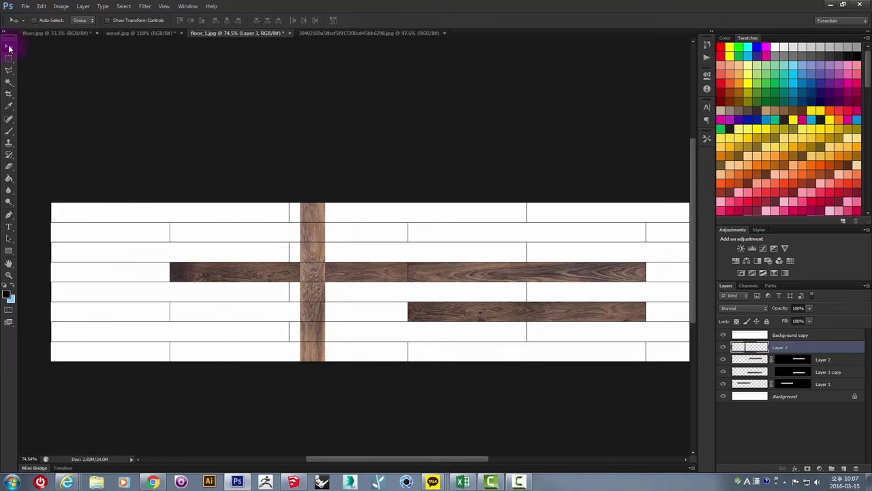
key("ctrl+t")
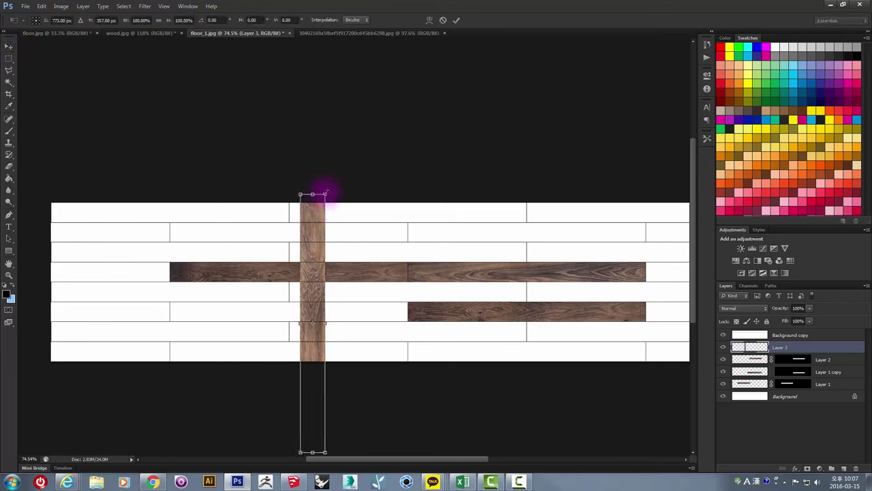
mouse_move(330, 188)
left_mouse_down()
mouse_move(456, 300)
mouse_move(471, 331)
left_mouse_up()
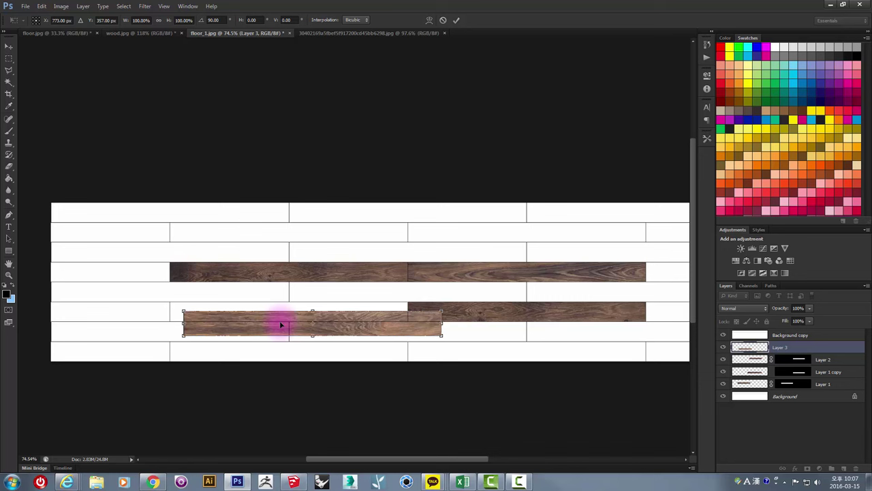
key("Return")
left_click_drag(306, 335, 286, 325)
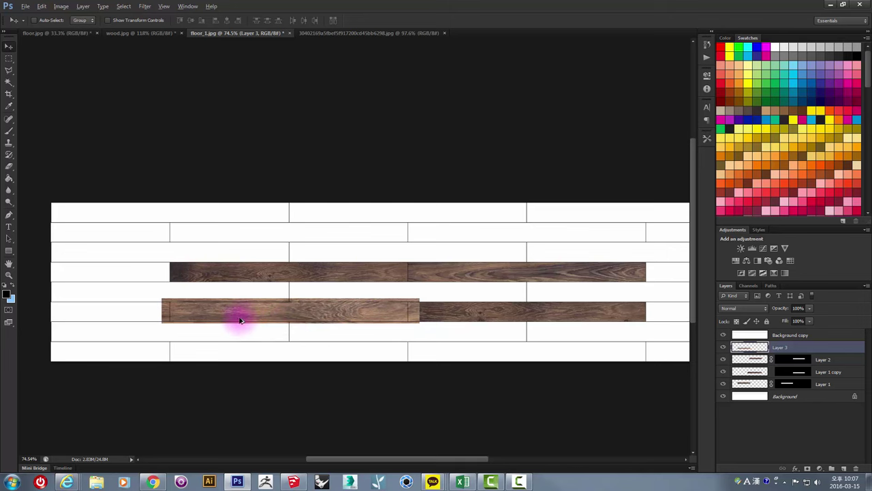
scroll(240, 315, "up", 3, "alt")
key("Down")
key("Down")
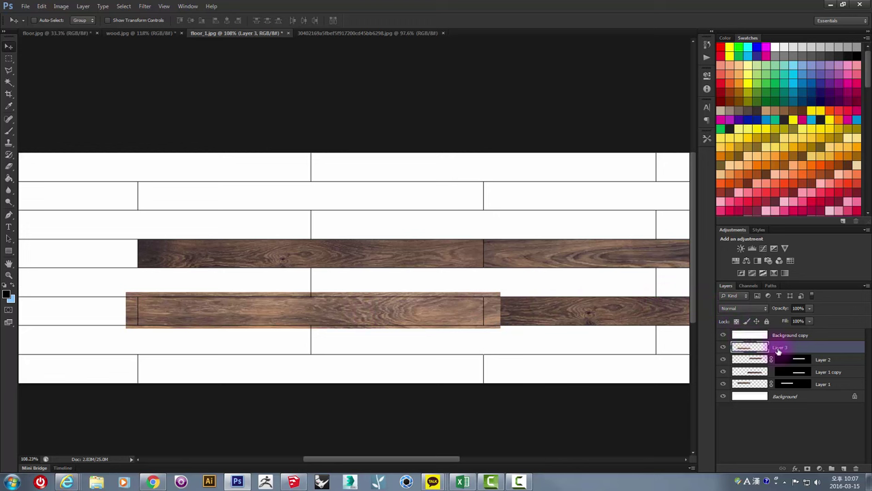
- Magic Wand-select the plank outline on Background copy and add a layer mask to Layer 3
left_click(754, 336)
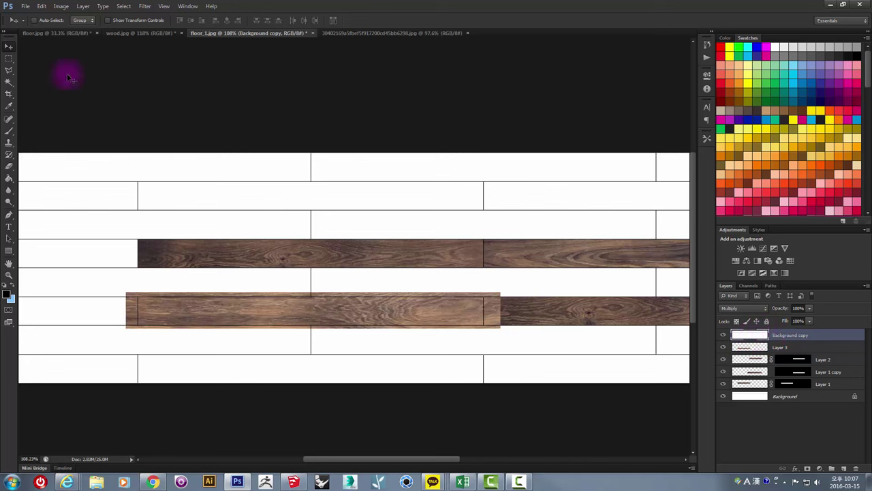
left_click(8, 84)
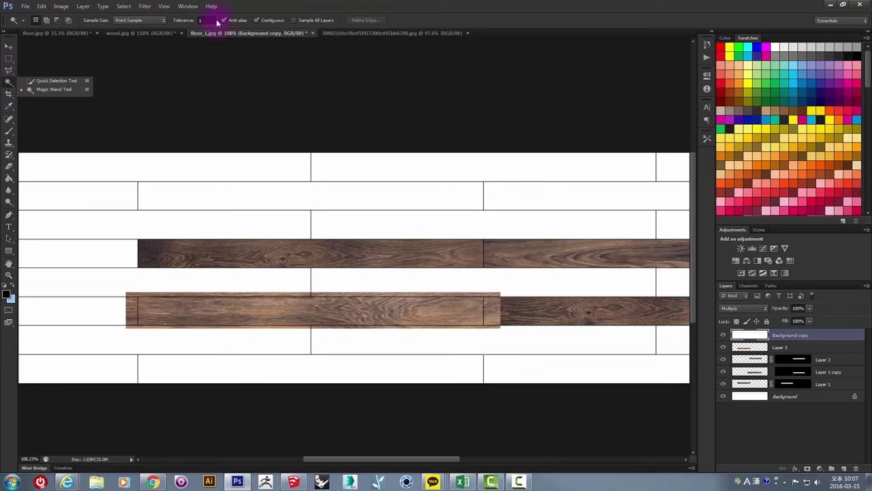
left_click(288, 307)
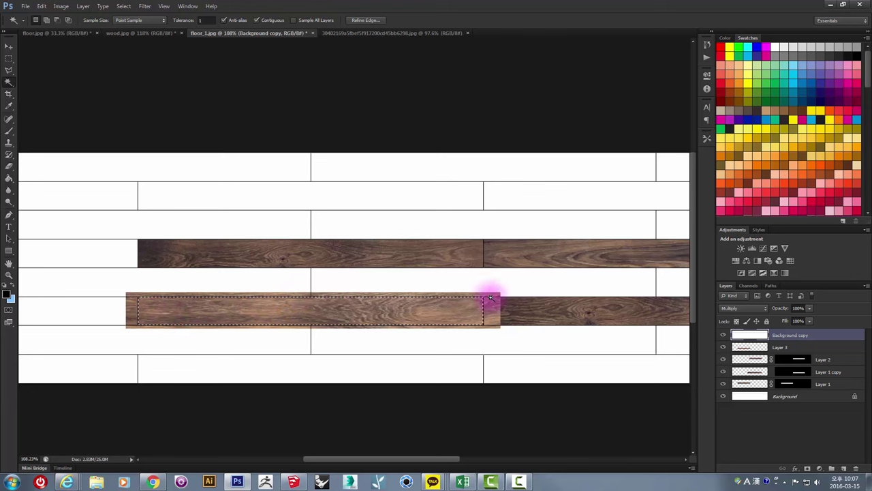
left_click(754, 350)
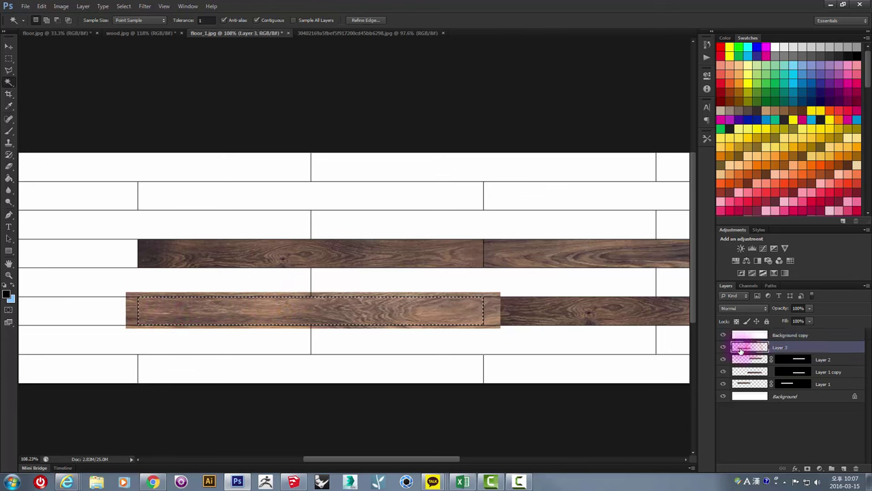
left_click(808, 469)
scroll(387, 296, "down", 2, "alt")
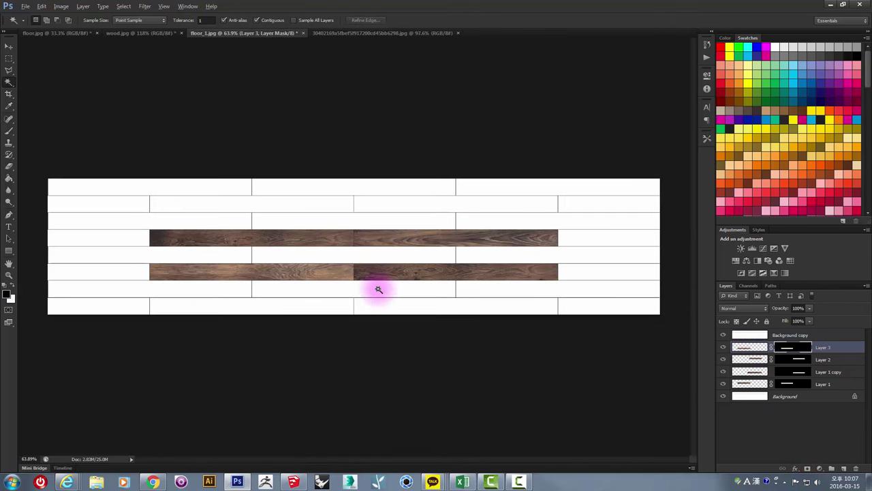
scroll(378, 289, "down", 1, "alt")
scroll(338, 256, "up", 2, "alt")
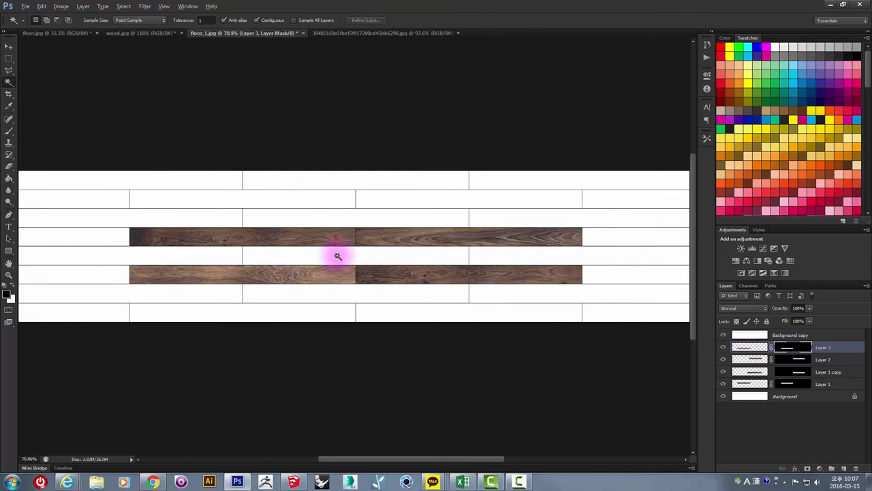
left_click(7, 48)
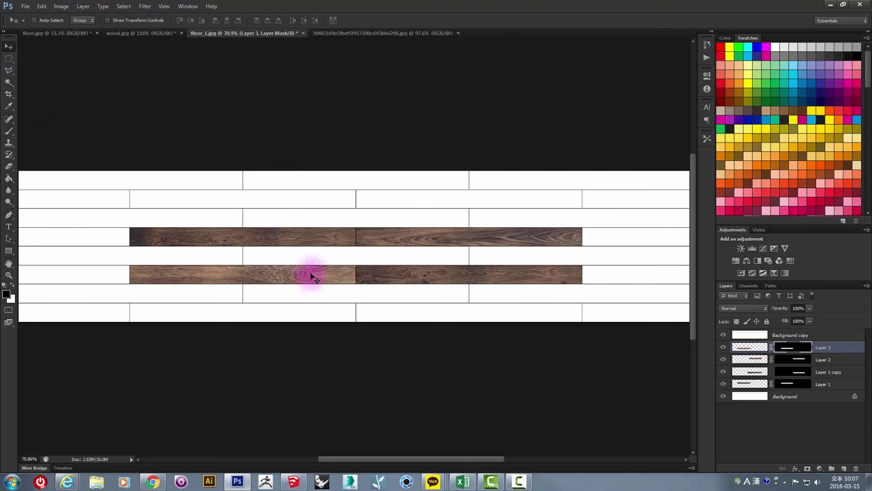
- Alt-duplicate Layer 3's wood plank into the row above and nudge it into alignment
left_click(751, 348)
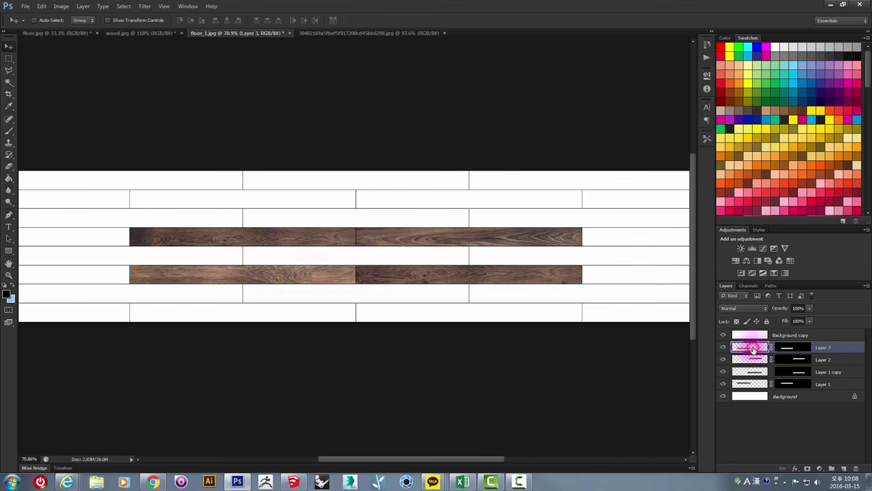
left_click_drag(325, 277, 429, 218, "alt")
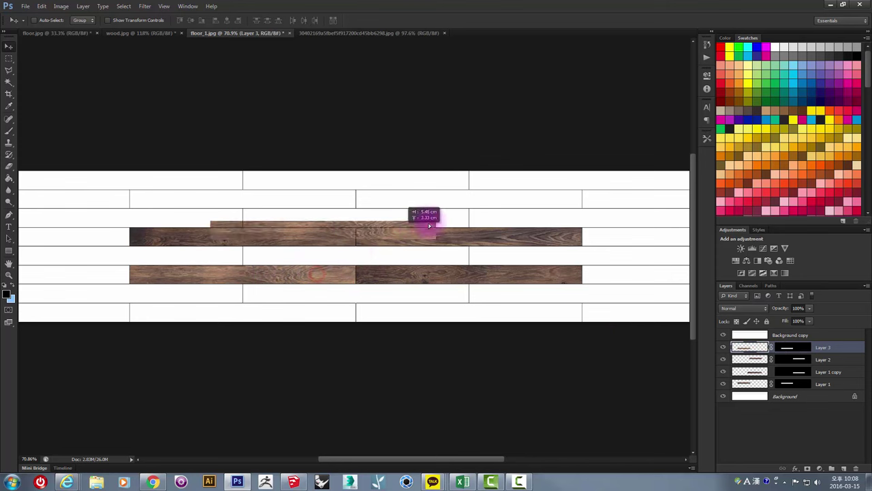
scroll(388, 217, "up", 5, "alt")
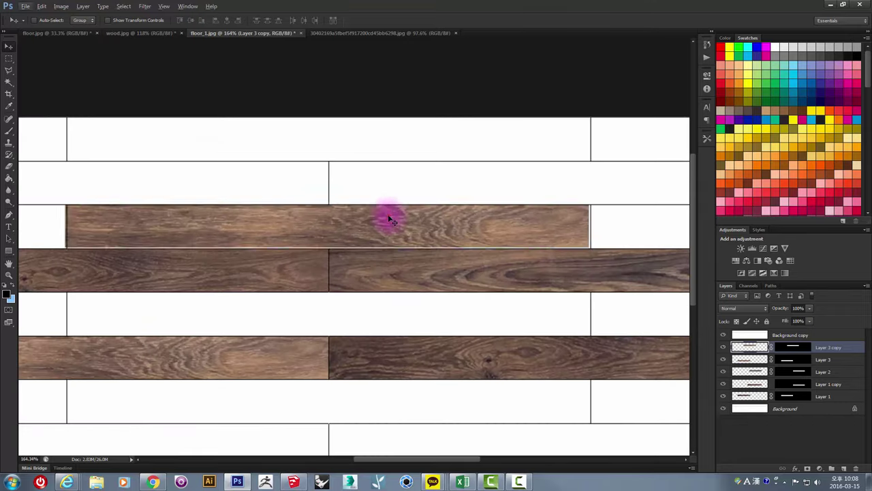
left_click_drag(388, 214, 389, 217)
scroll(157, 210, "up", 3, "alt")
scroll(157, 210, "up", 2, "alt")
left_click_drag(166, 216, 329, 223)
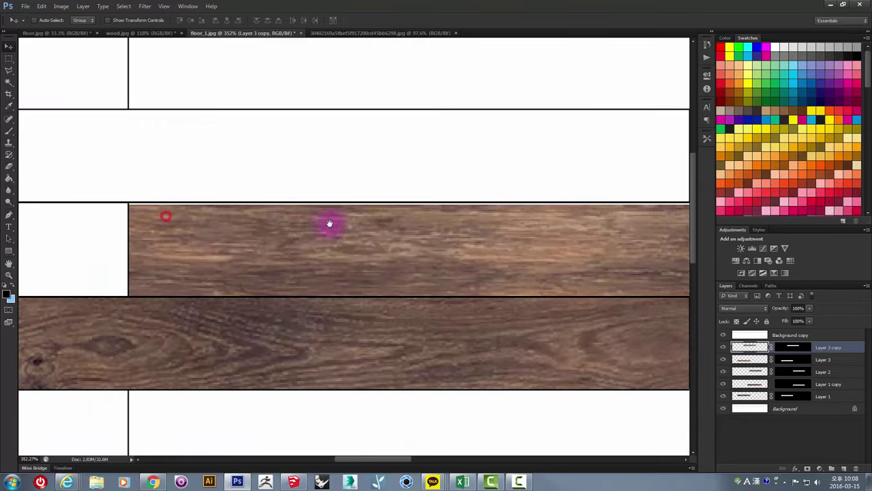
key("Up")
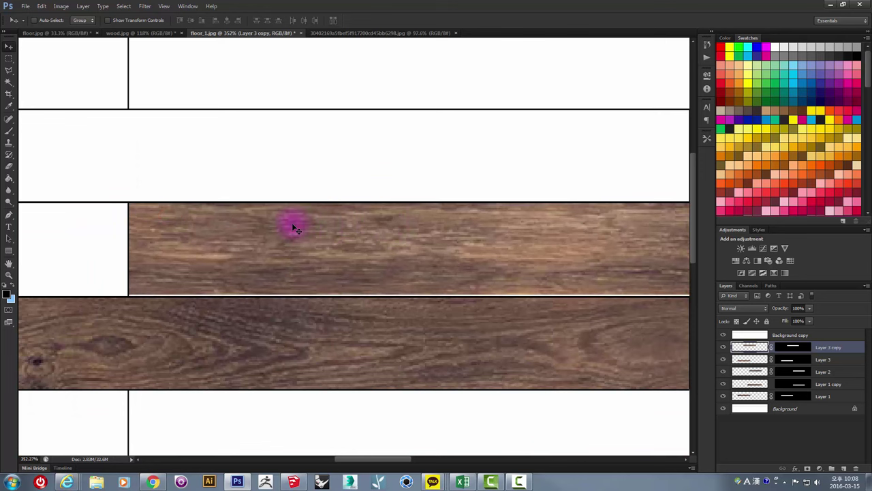
key("Down")
key("Right")
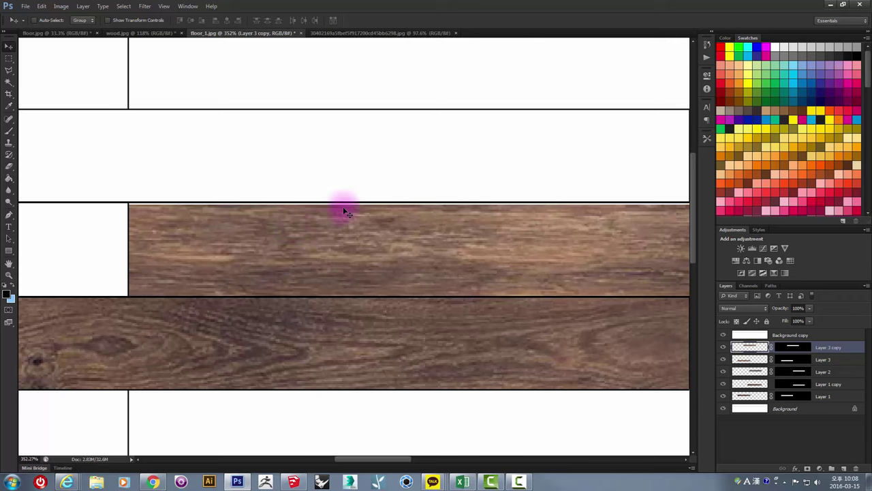
- Move Layer 3's mask onto Layer 3 copy and shift the wood within the upper plank
scroll(325, 233, "down", 2, "alt")
scroll(326, 233, "down", 2, "alt")
scroll(419, 234, "up", 2, "alt")
scroll(419, 228, "up", 2, "alt")
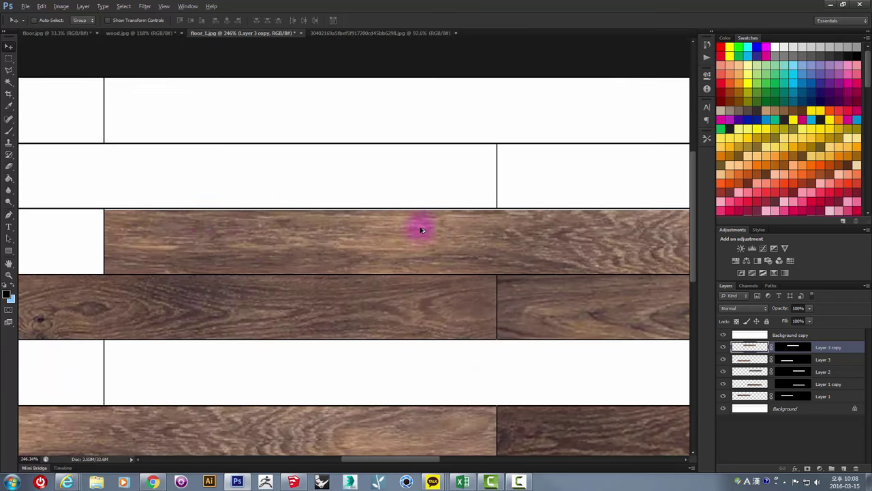
scroll(109, 210, "up", 1, "alt")
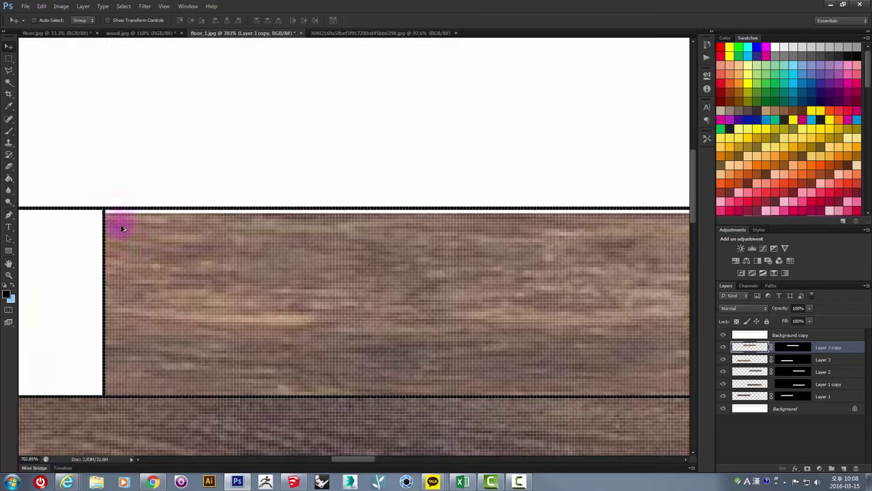
scroll(119, 222, "up", 2, "alt")
scroll(307, 269, "down", 1, "alt")
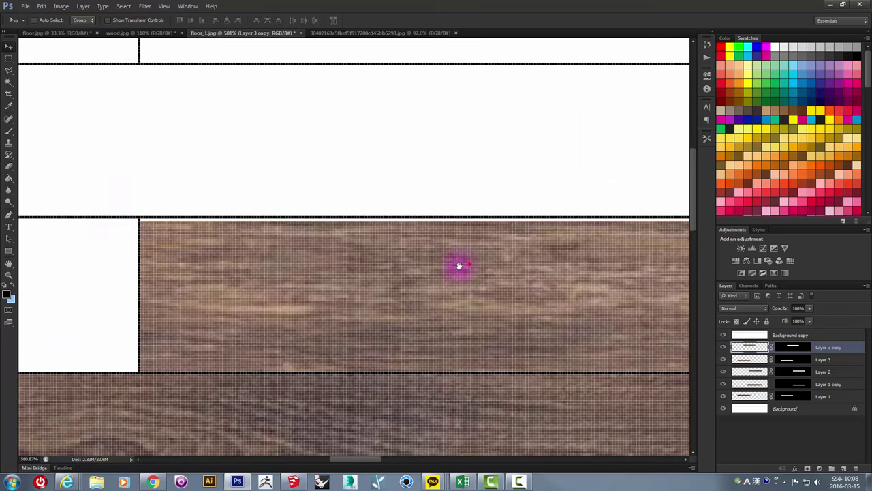
scroll(341, 302, "down", 1, "alt")
scroll(364, 298, "down", 1, "alt")
scroll(409, 307, "down", 1, "alt")
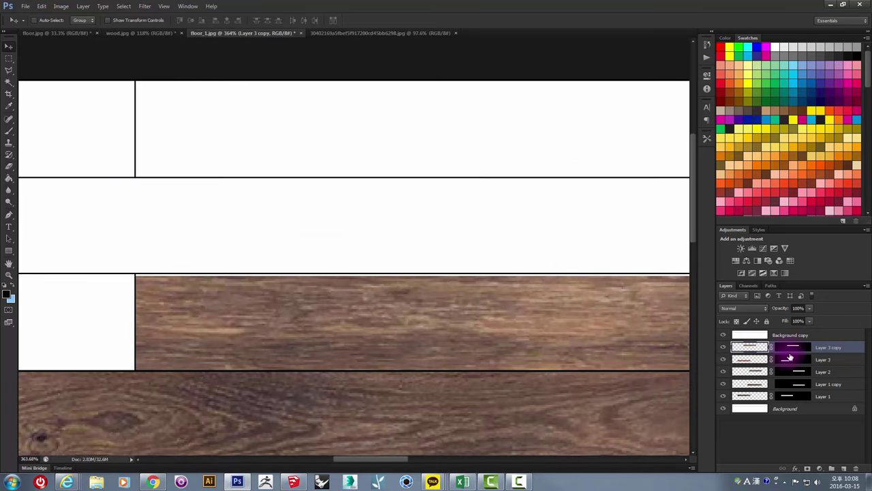
mouse_move(789, 357)
left_mouse_down()
mouse_move(775, 350)
mouse_move(791, 348)
left_mouse_up()
left_click(394, 315)
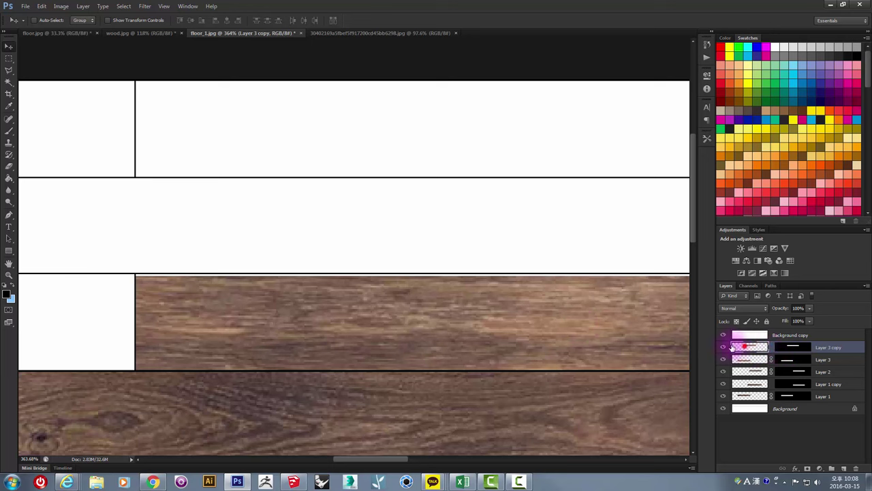
left_click_drag(360, 313, 361, 312)
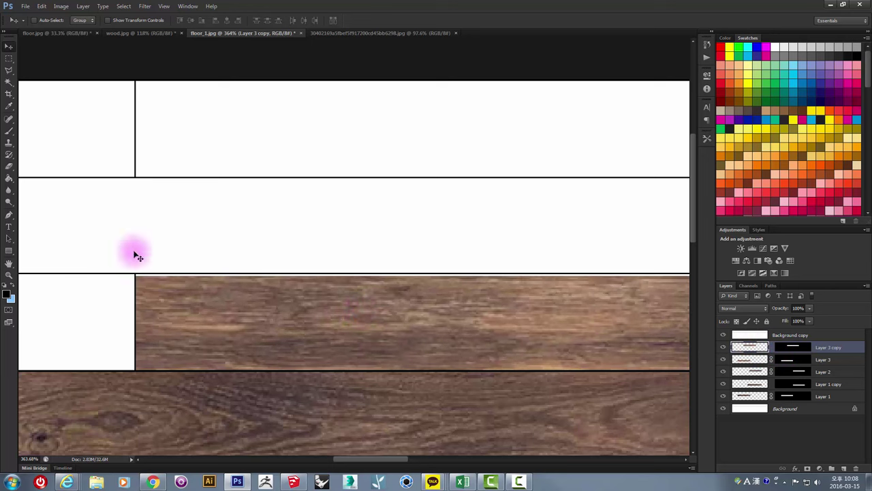
- At high zoom, draw a rectangular marquee along the next plank's outline edge
left_click(9, 63)
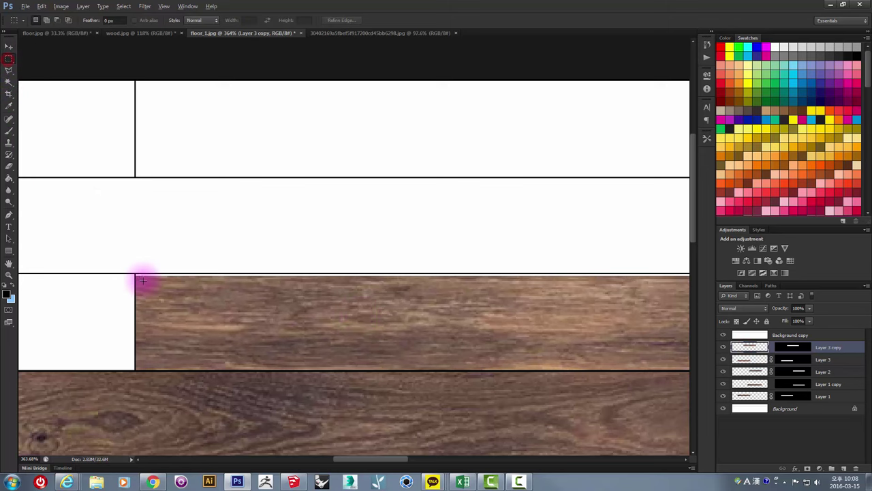
mouse_move(142, 282)
left_mouse_down()
mouse_move(136, 291)
mouse_move(826, 300)
mouse_move(315, 306)
left_mouse_up()
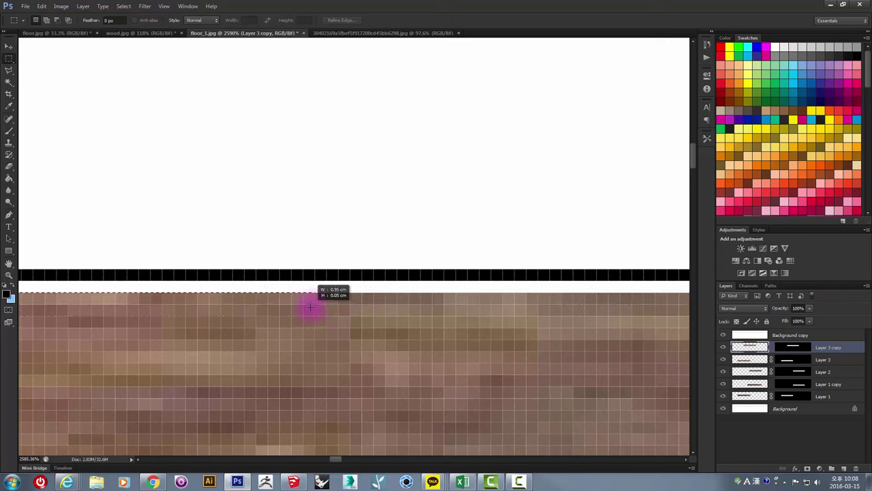
scroll(230, 306, "down", 2, "alt")
mouse_move(229, 308)
left_mouse_down()
mouse_move(394, 312)
mouse_move(208, 302)
mouse_move(202, 316)
mouse_move(869, 302)
mouse_move(768, 295)
left_mouse_up()
scroll(209, 302, "up", 2, "alt")
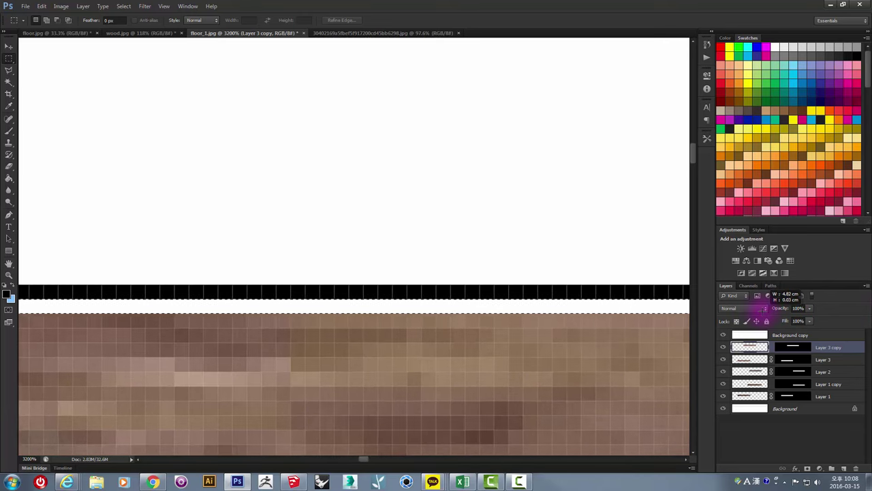
left_click_drag(769, 296, 785, 290)
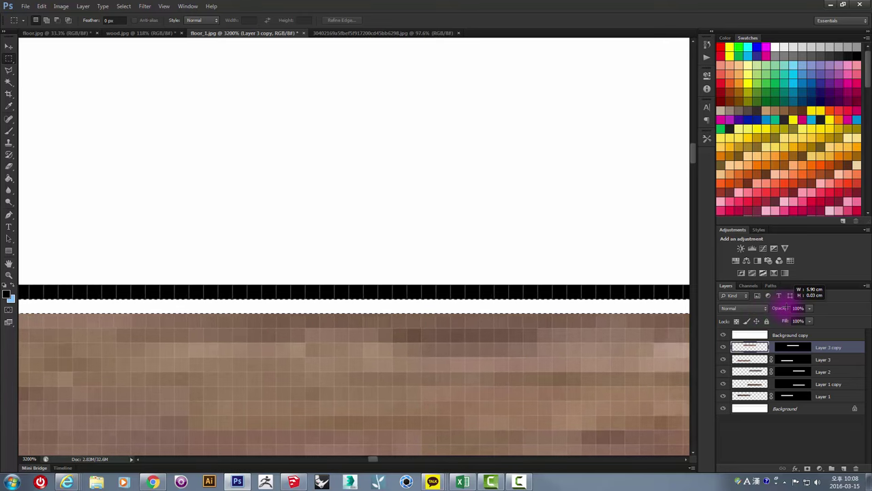
left_click_drag(787, 300, 820, 308)
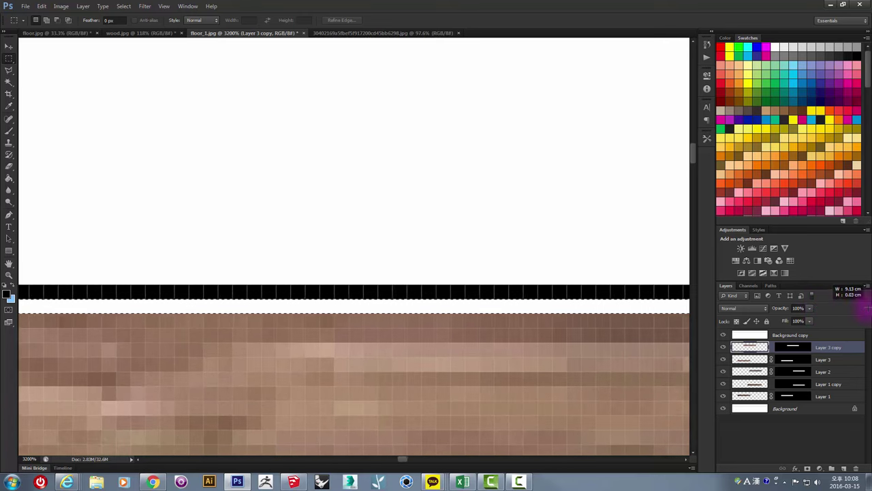
left_click_drag(820, 307, 820, 307)
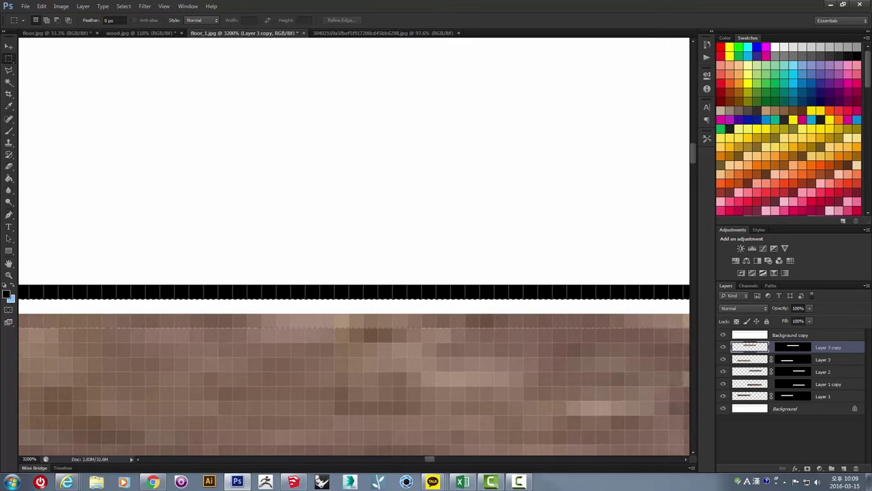
left_click_drag(846, 324, 846, 323)
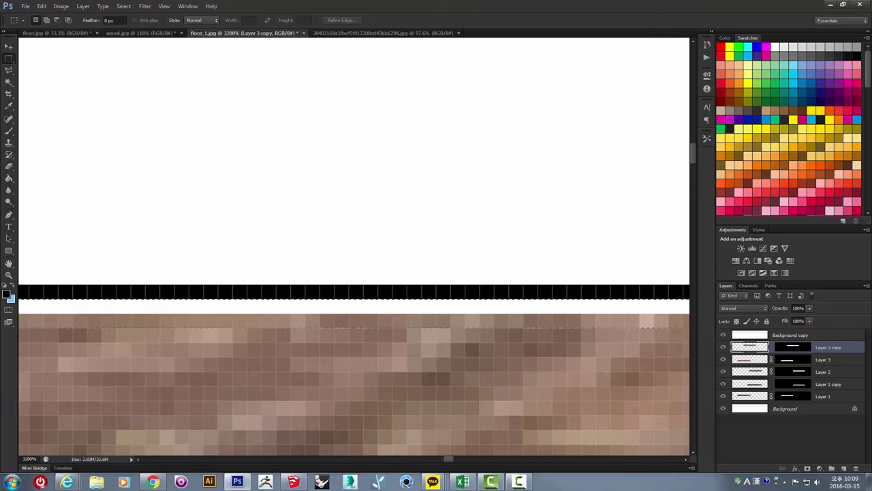
left_click_drag(833, 314, 726, 305)
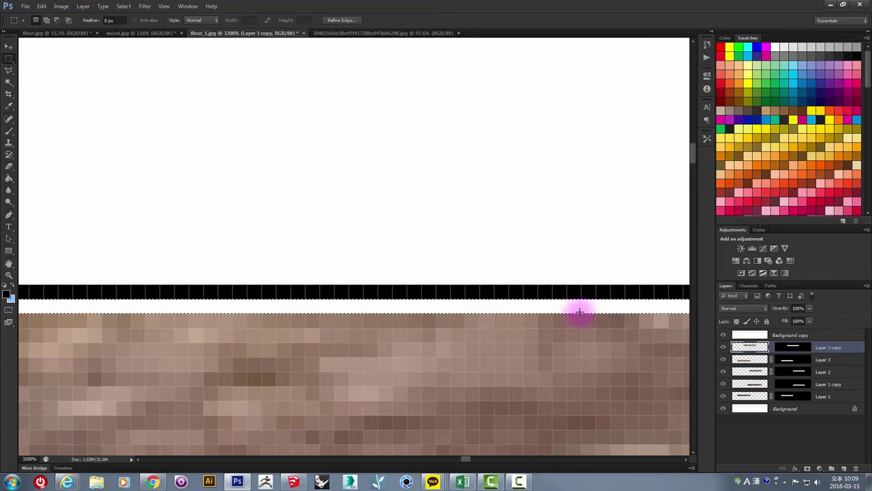
- Zoom back out and target the Background copy plank-line layer
scroll(546, 311, "down", 2, "alt")
scroll(547, 311, "down", 2, "alt")
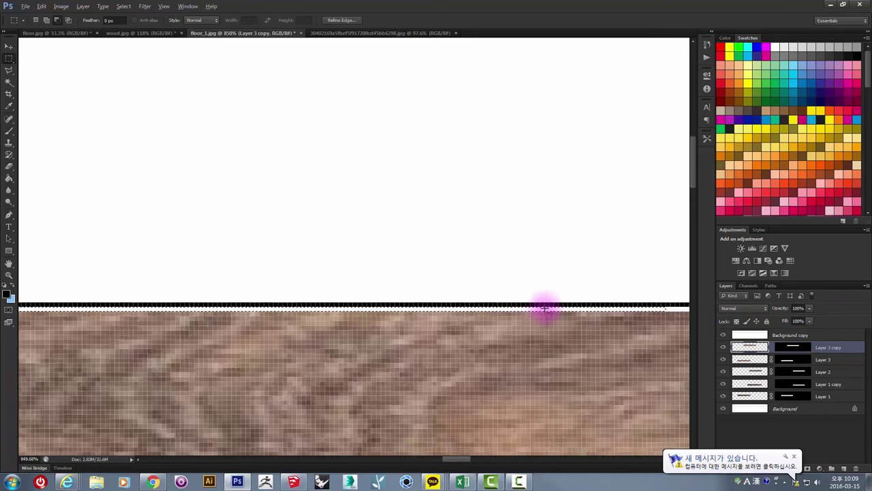
scroll(549, 311, "down", 2, "alt")
scroll(551, 310, "down", 2, "alt")
scroll(418, 315, "down", 2, "alt")
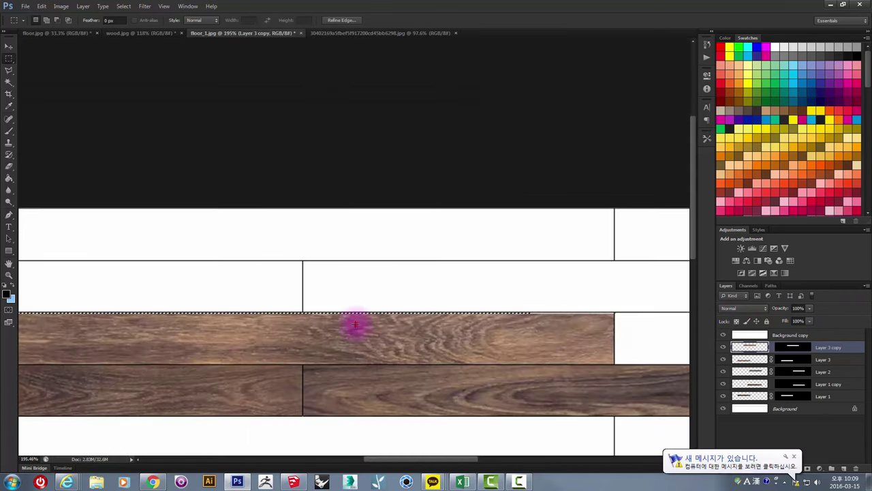
scroll(338, 324, "down", 2, "alt")
scroll(205, 331, "up", 2, "alt")
scroll(288, 334, "up", 2, "alt")
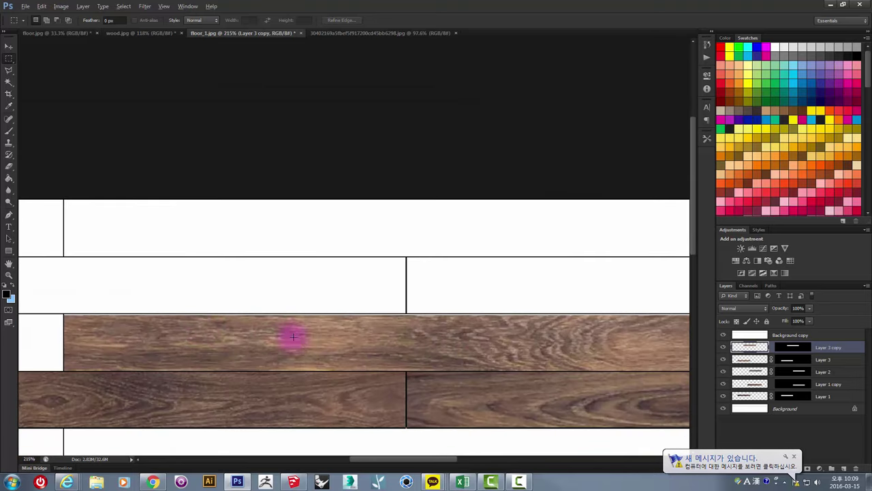
left_click(750, 335)
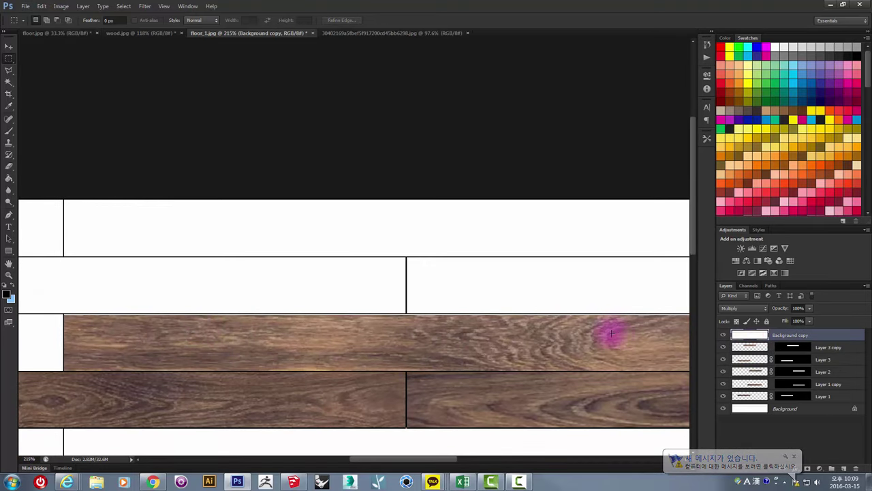
- Magic Wand select the inside of the third-row plank outline on Background copy
left_click(9, 81)
left_click(214, 329)
scroll(65, 312, "up", 2, "alt")
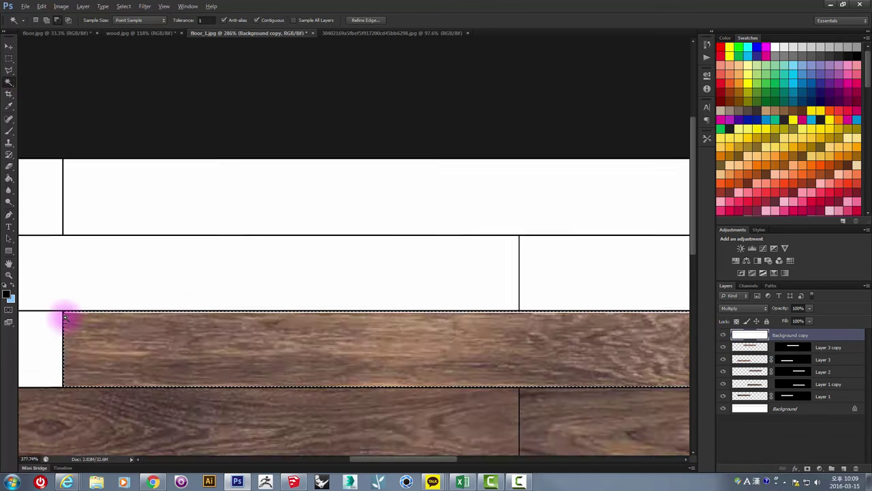
scroll(65, 312, "up", 2, "alt")
scroll(382, 334, "down", 2, "alt")
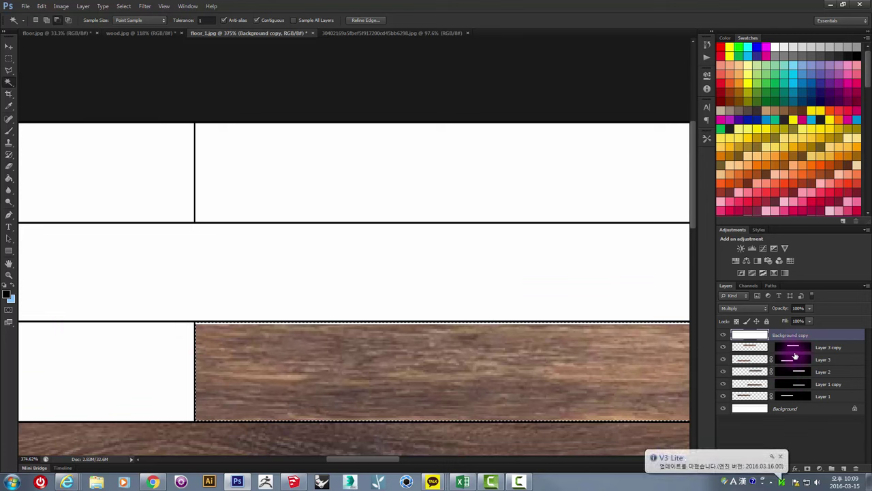
- Fill the plank selection white on Layer 3 copy's mask to reveal the wood
left_click(797, 349)
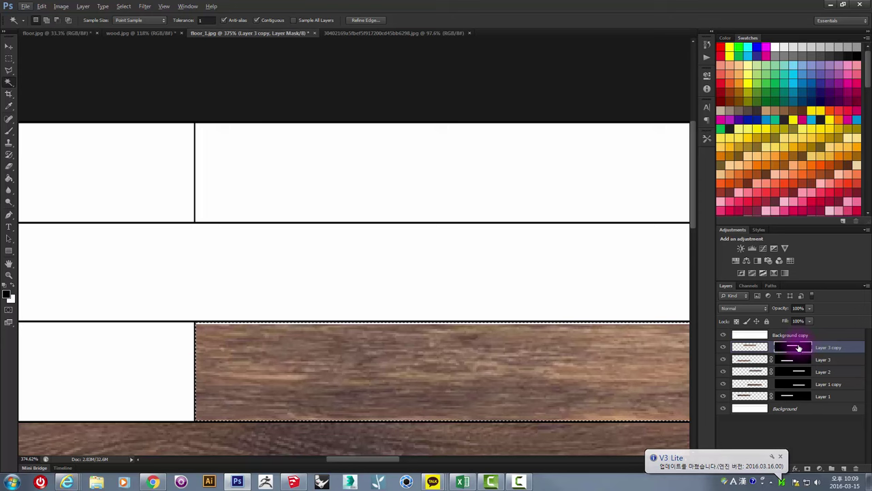
scroll(207, 320, "up", 2, "alt")
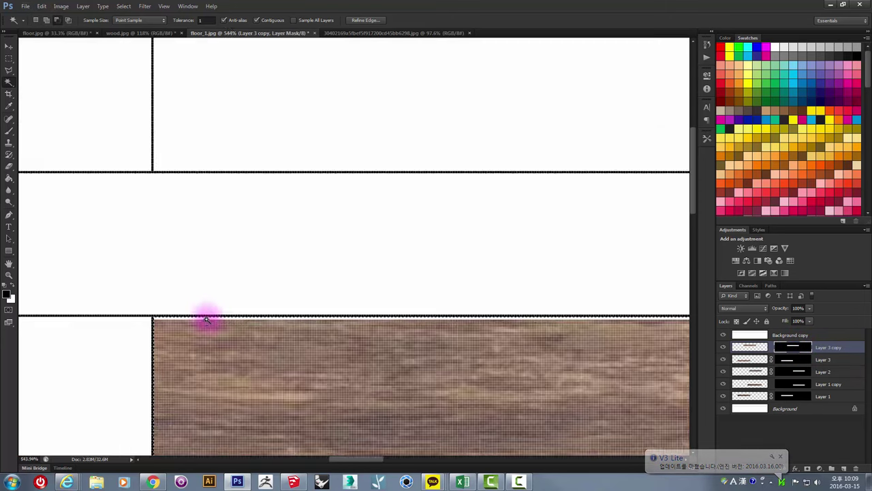
scroll(207, 320, "up", 2, "alt")
scroll(145, 321, "up", 2, "alt")
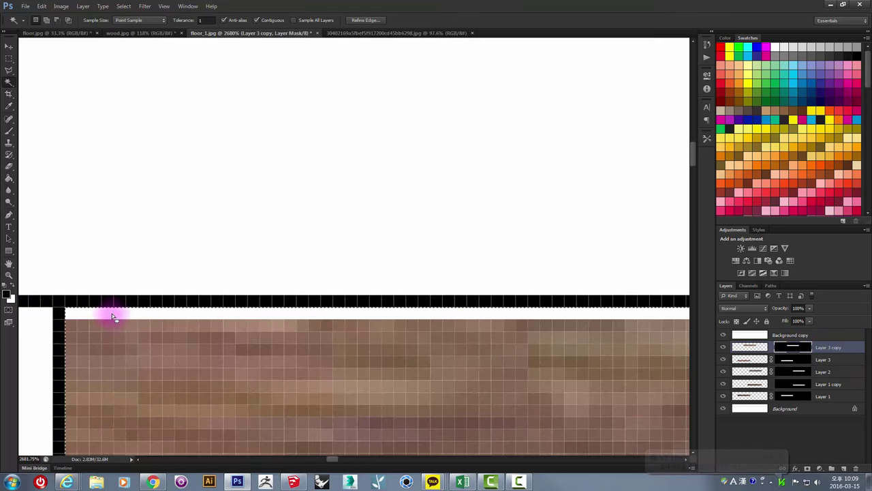
left_click(60, 301)
left_click(13, 287)
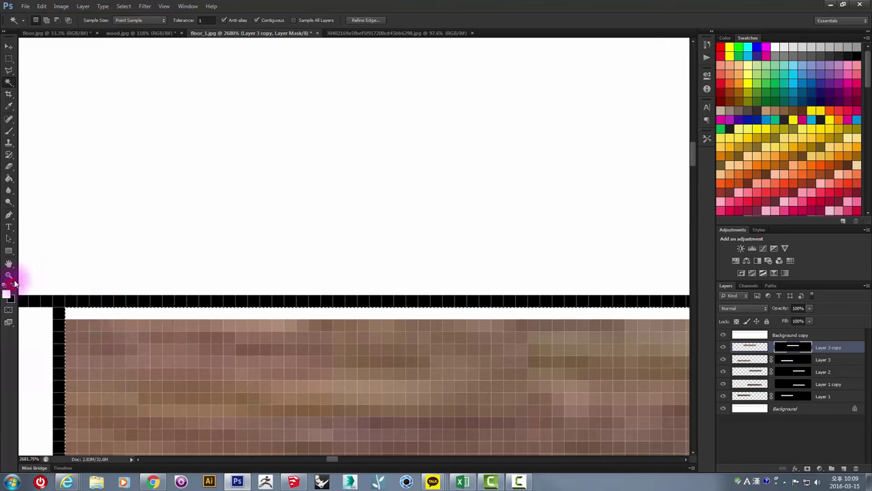
left_click(9, 178)
left_click(84, 315)
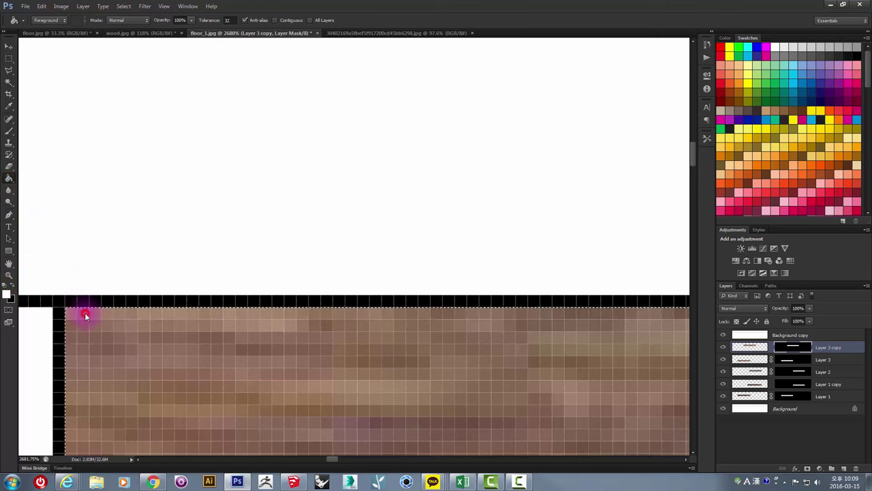
left_click(68, 319)
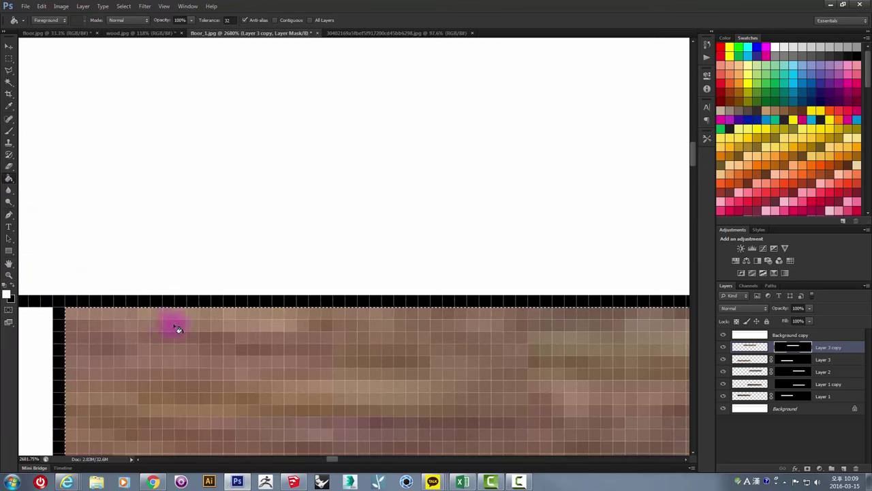
scroll(179, 327, "down", 2, "alt")
scroll(189, 318, "down", 5, "alt")
scroll(244, 317, "down", 3, "alt")
left_click(259, 320)
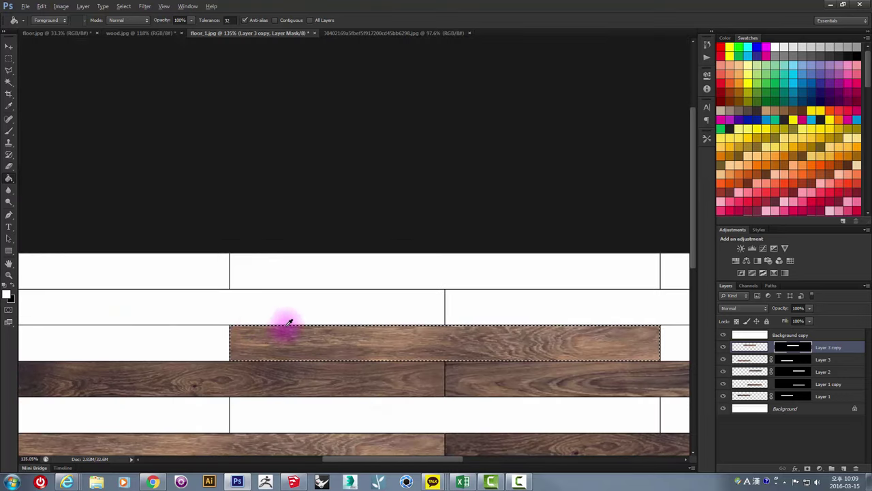
- Deselect the plank and return to editing Layer 3 copy's image pixels
left_click(8, 59)
left_click(395, 306)
scroll(399, 308, "down", 2, "alt")
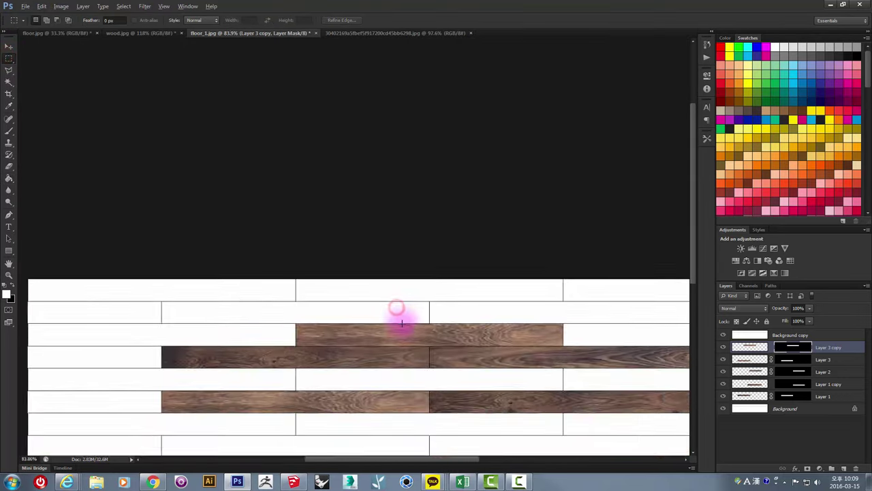
scroll(399, 307, "down", 2, "alt")
scroll(362, 228, "up", 2, "alt")
scroll(330, 212, "up", 1, "alt")
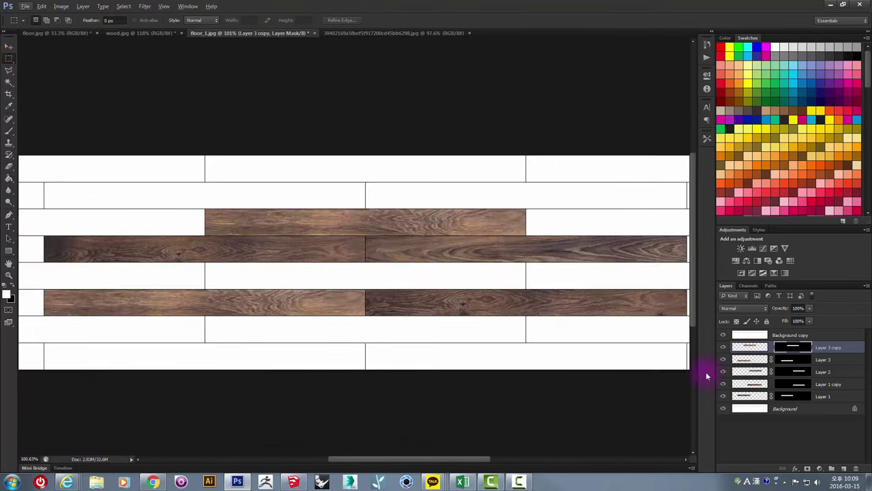
left_click(750, 347)
scroll(381, 188, "up", 1, "alt")
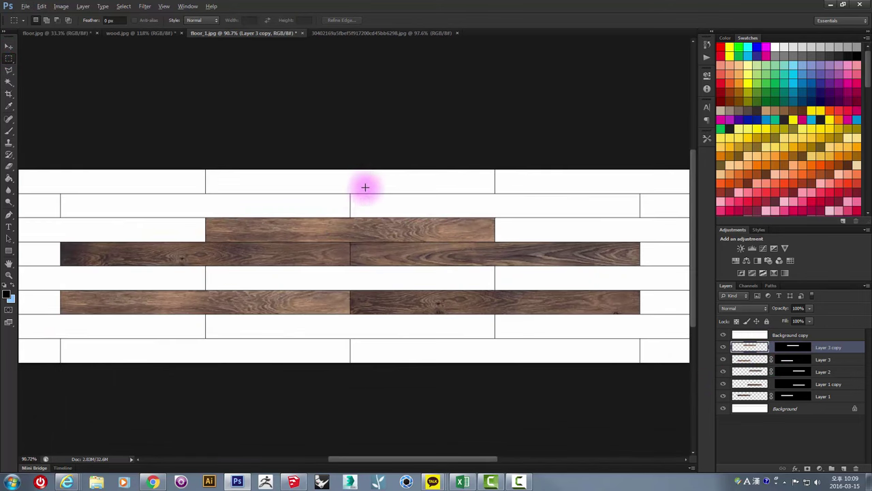
scroll(347, 189, "up", 1, "alt")
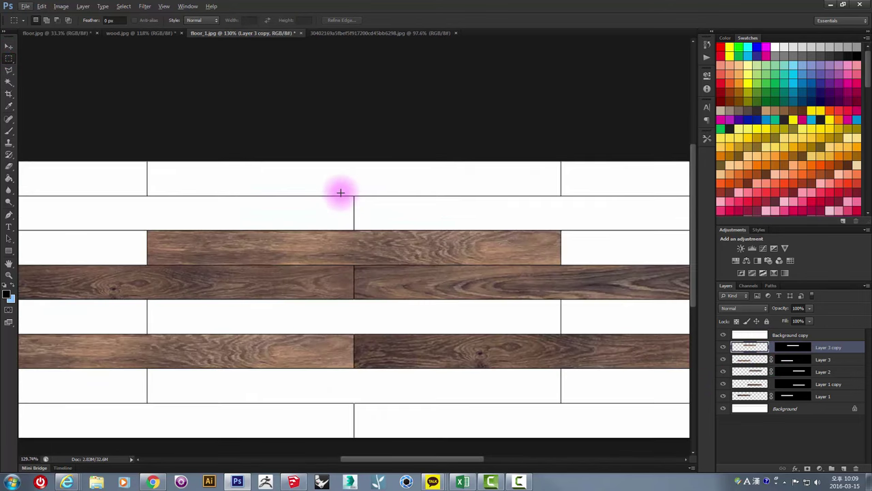
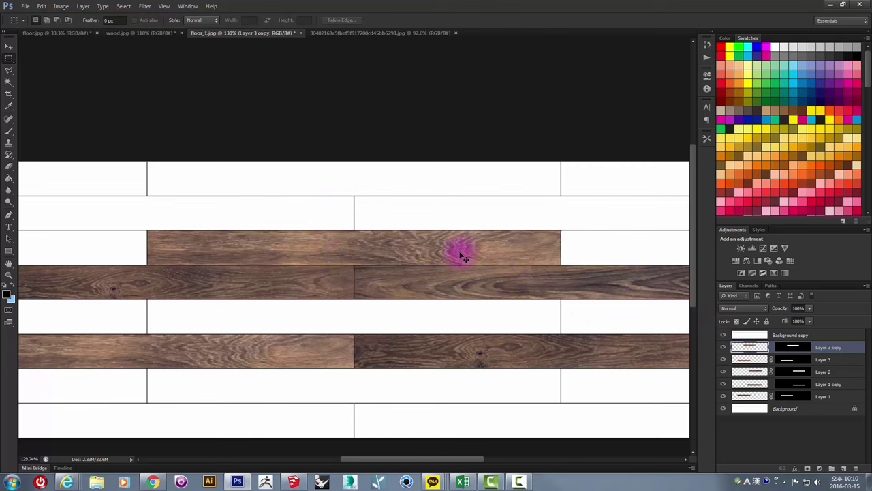
- Raise the third-row plank's Hue/Saturation Lightness to +12, with the dialog moved aside
key("ctrl+u")
left_click_drag(619, 97, 597, 152)
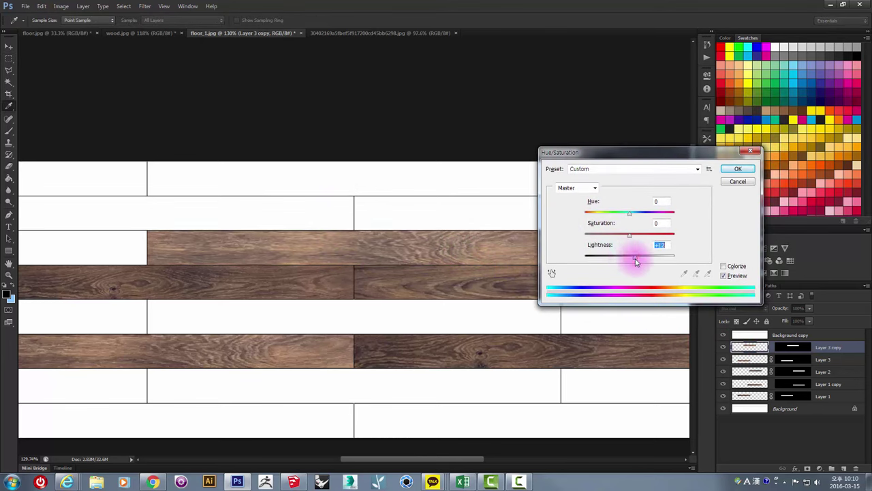
left_click_drag(635, 261, 623, 262)
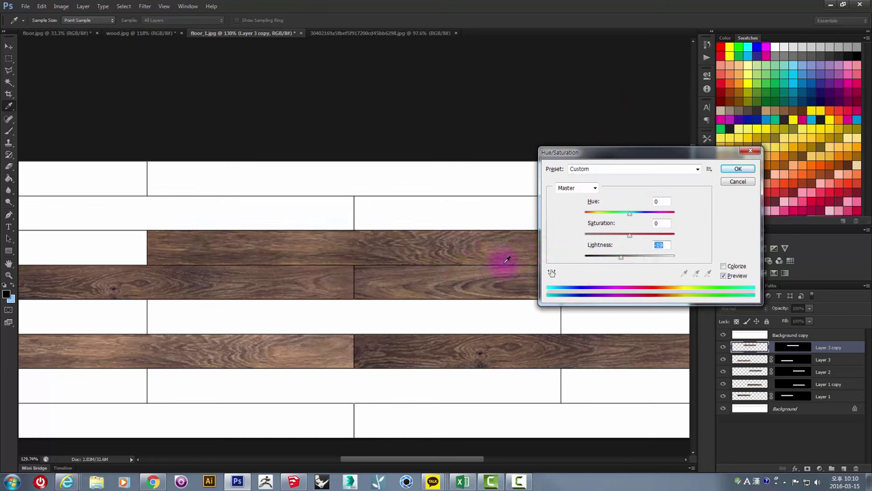
key("ctrl+z")
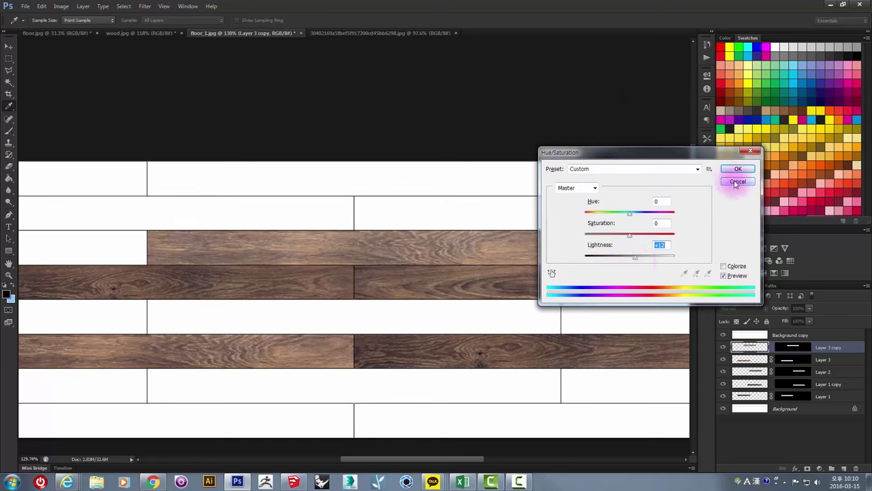
- Apply the +12 Lightness change and zoom around the plank layout
left_click(738, 169)
key("m")
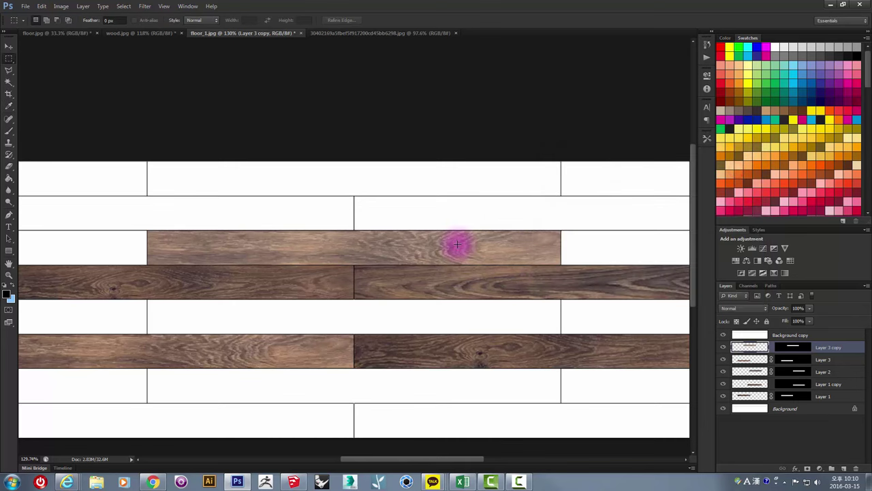
scroll(456, 244, "down", 3, "alt")
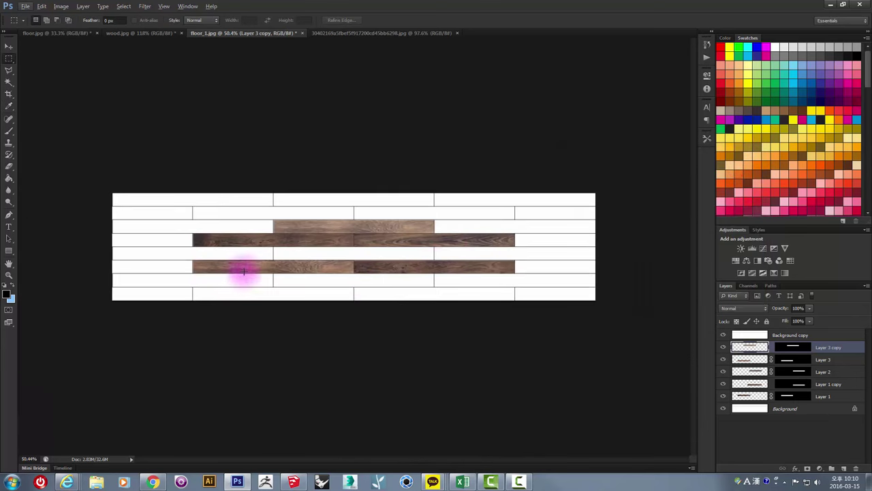
scroll(348, 237, "up", 2, "alt")
scroll(351, 245, "up", 1, "alt")
scroll(362, 249, "down", 2, "alt")
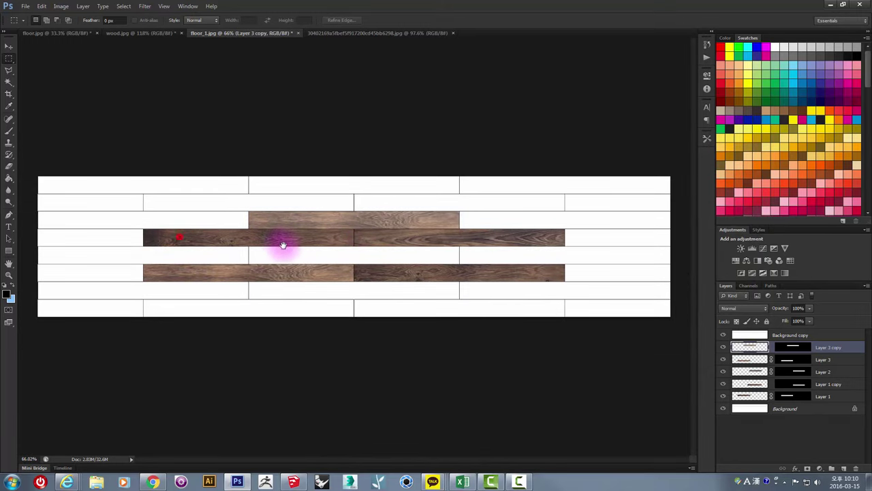
scroll(173, 255, "up", 1, "alt")
scroll(188, 253, "up", 2, "alt")
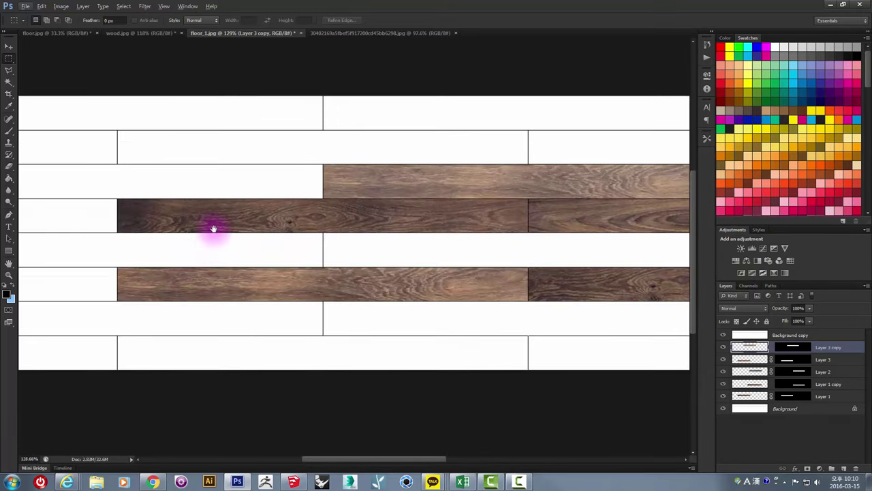
- Pick Layer 3 with the Move tool and drag a Layer 3 copy 2 plank into a new slot
left_click(9, 46)
left_click_drag(169, 207, 352, 252)
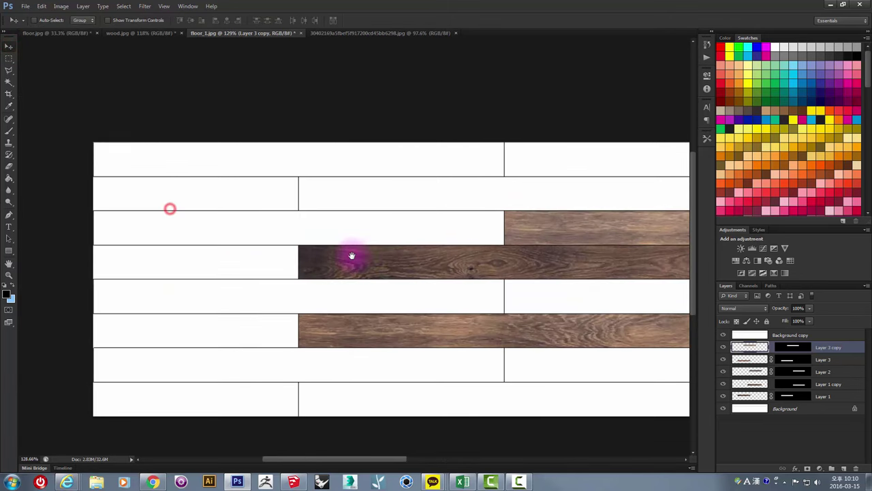
right_click(392, 337)
left_click(417, 353)
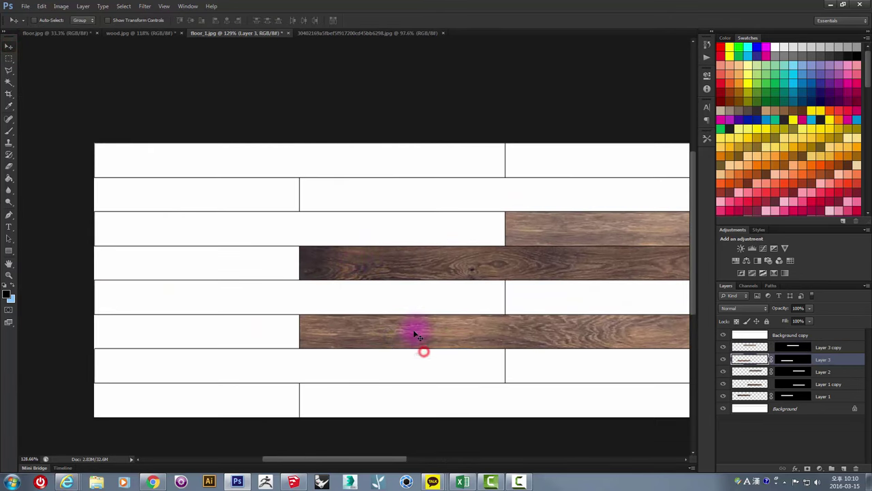
mouse_move(413, 329)
left_mouse_down()
mouse_move(243, 297)
mouse_move(137, 292)
mouse_move(126, 300)
mouse_move(137, 301)
left_mouse_up()
scroll(89, 302, "up", 2, "alt")
scroll(89, 302, "up", 2, "alt")
scroll(113, 292, "up", 2, "alt")
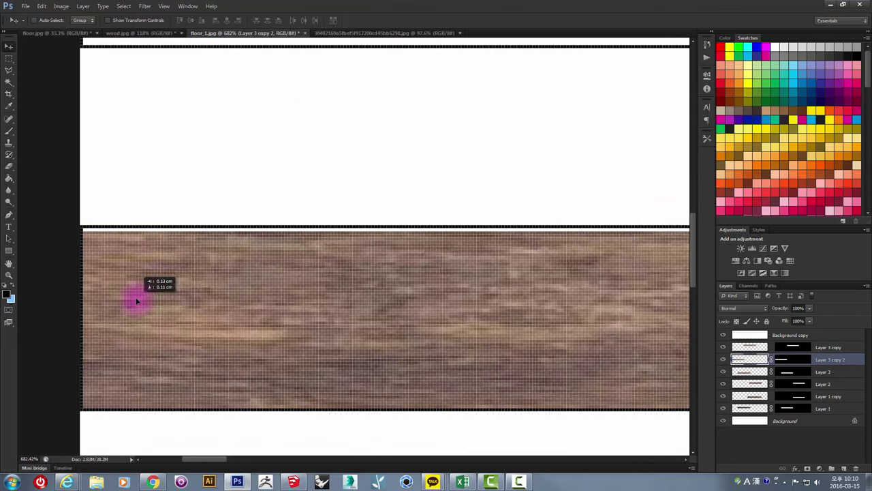
- Select the Background copy layer, delete it, then undo the deletion
left_click(755, 338)
scroll(490, 318, "down", 4, "alt")
scroll(600, 312, "down", 2, "alt")
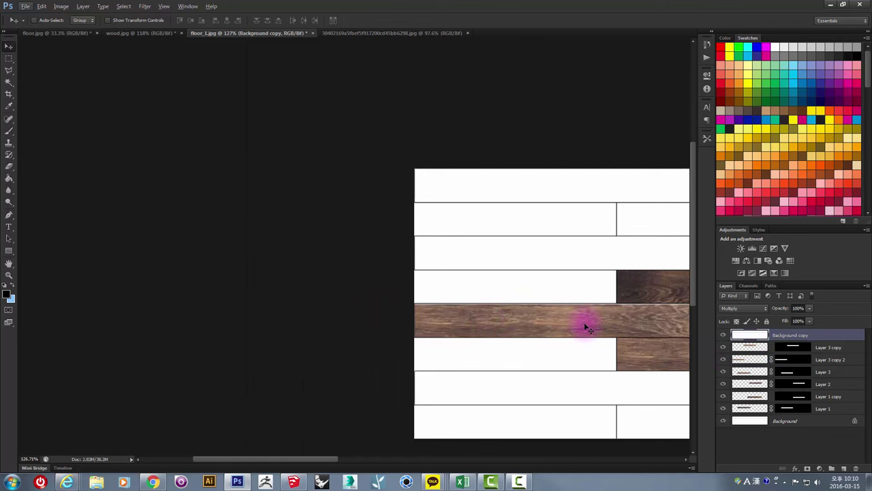
key("Delete")
key("ctrl+z")
left_click_drag(604, 311, 401, 306)
- Delete the Layer 3 copy 2 plank, then select Layer 3 copy and drag it left
right_click(404, 325)
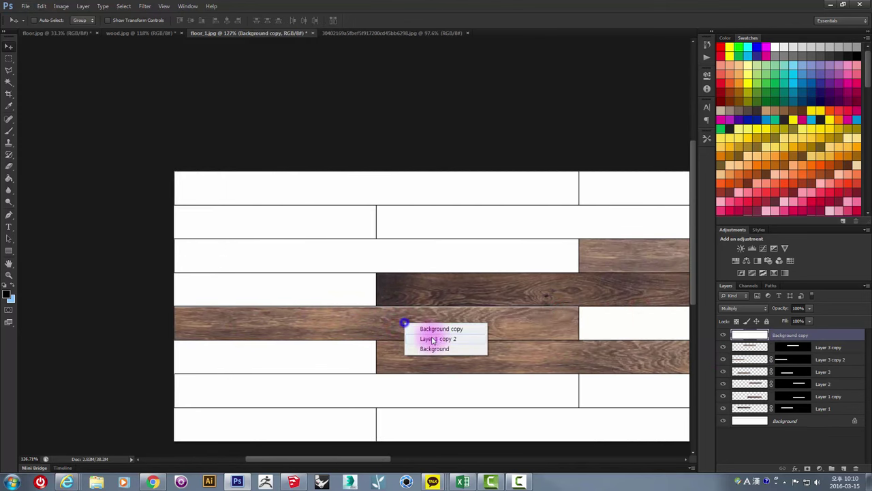
left_click(437, 339)
key("Delete")
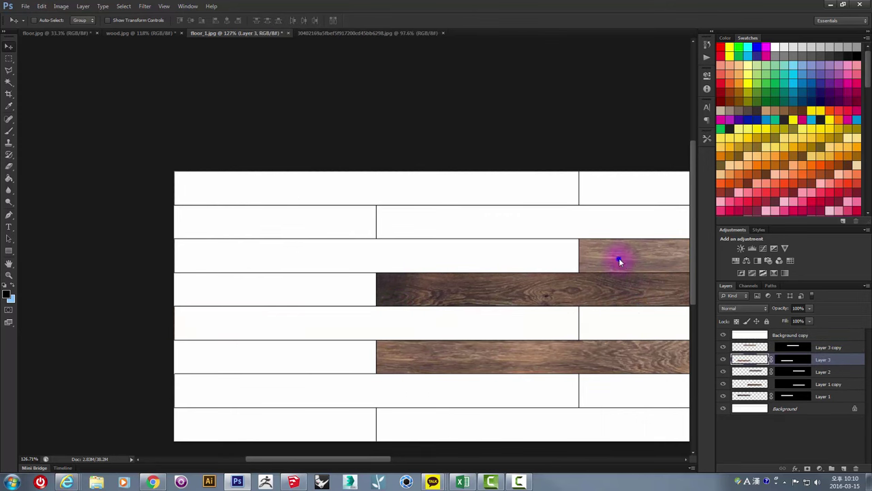
right_click(619, 258)
left_click(641, 275)
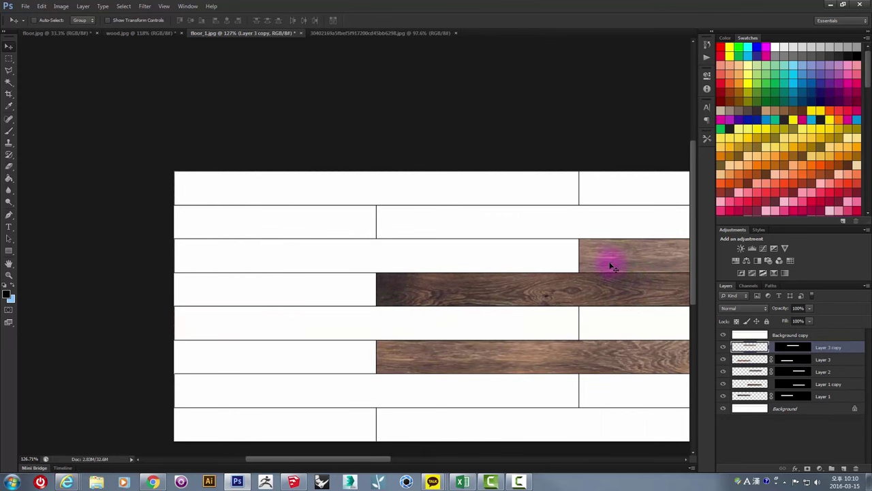
mouse_move(612, 260)
left_mouse_down()
mouse_move(356, 346)
mouse_move(288, 348)
mouse_move(297, 265)
left_mouse_up()
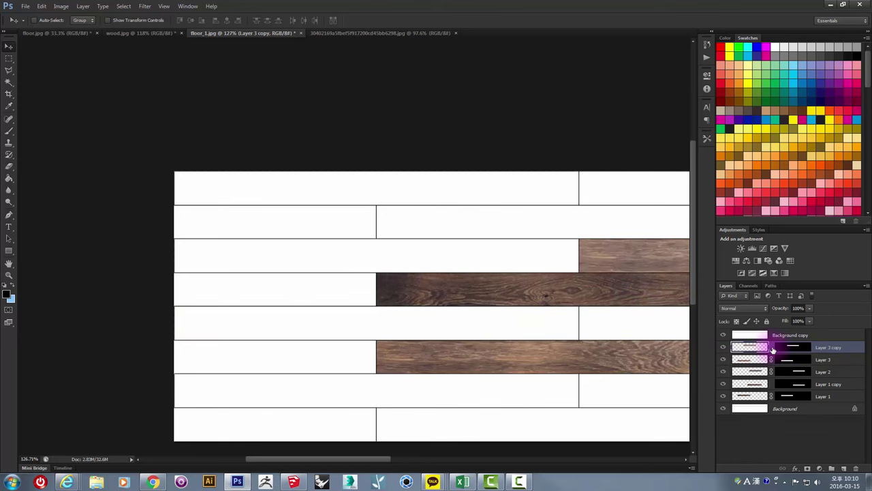
- Move the wood plank down onto the fifth row and nudge it into place
mouse_move(617, 263)
left_mouse_down()
mouse_move(253, 337)
mouse_move(195, 331)
mouse_move(181, 350)
mouse_move(211, 383)
mouse_move(210, 288)
mouse_move(202, 294)
left_mouse_up()
scroll(297, 298, "up", 3, "alt")
scroll(432, 279, "up", 3, "alt")
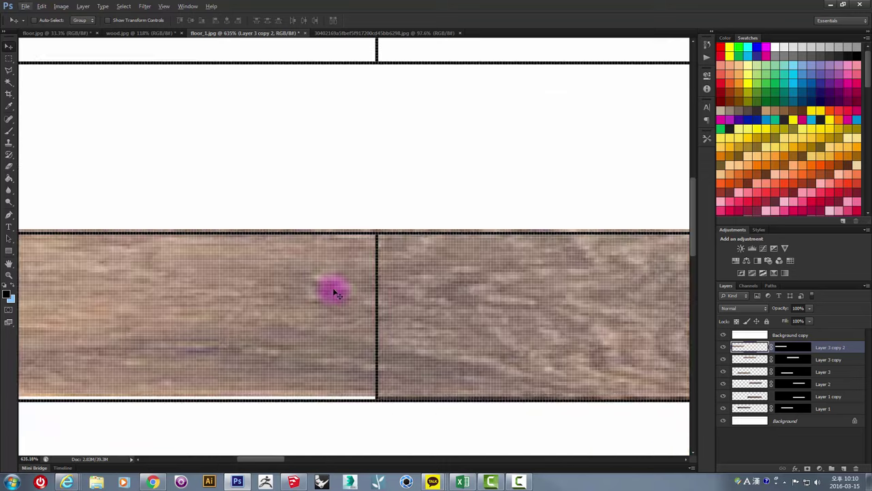
left_click_drag(335, 291, 328, 294)
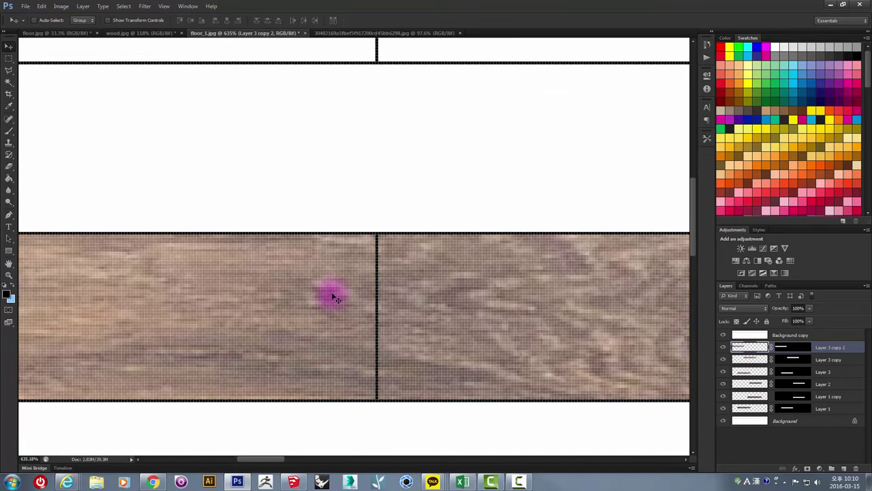
scroll(328, 296, "down", 2, "alt")
scroll(337, 297, "down", 3, "alt")
scroll(347, 305, "down", 2, "alt")
- Shift the plank 8.04 cm left and close the white gap between the two planks
mouse_move(389, 302)
left_mouse_down()
mouse_move(448, 300)
mouse_move(289, 300)
left_mouse_up()
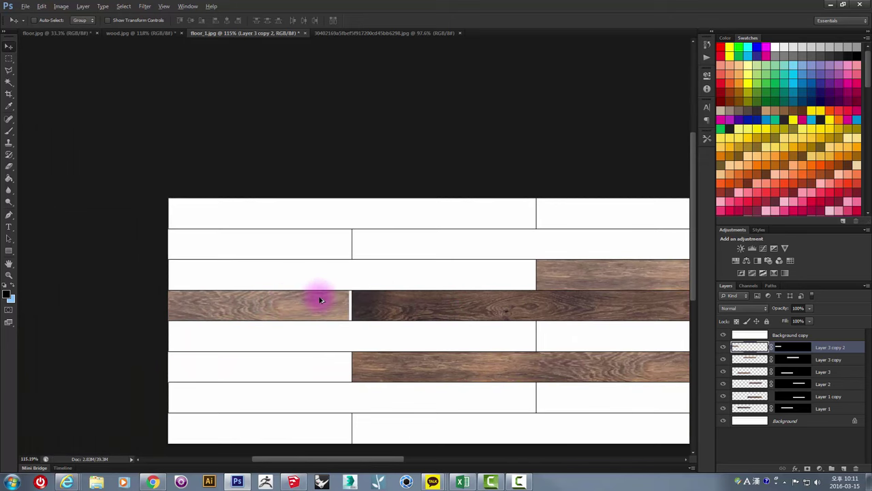
scroll(318, 298, "up", 3, "alt")
scroll(361, 300, "up", 3, "alt")
scroll(360, 300, "up", 2, "alt")
left_click_drag(346, 297, 373, 300)
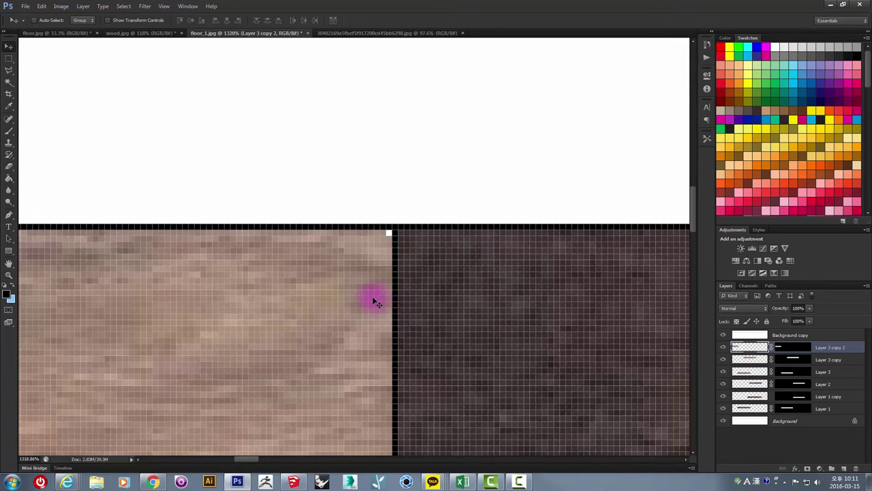
- Line the plank up so the seam shows no gap
scroll(374, 301, "down", 2, "alt")
scroll(374, 301, "down", 1, "alt")
scroll(374, 301, "down", 2, "alt")
scroll(374, 300, "down", 2, "alt")
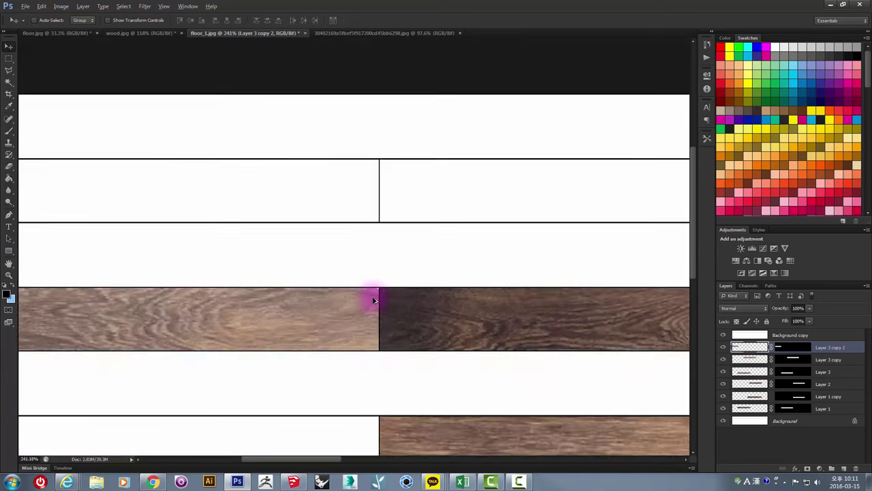
scroll(373, 301, "down", 2, "alt")
scroll(362, 296, "up", 1, "alt")
scroll(374, 296, "up", 2, "alt")
scroll(372, 295, "up", 3, "alt")
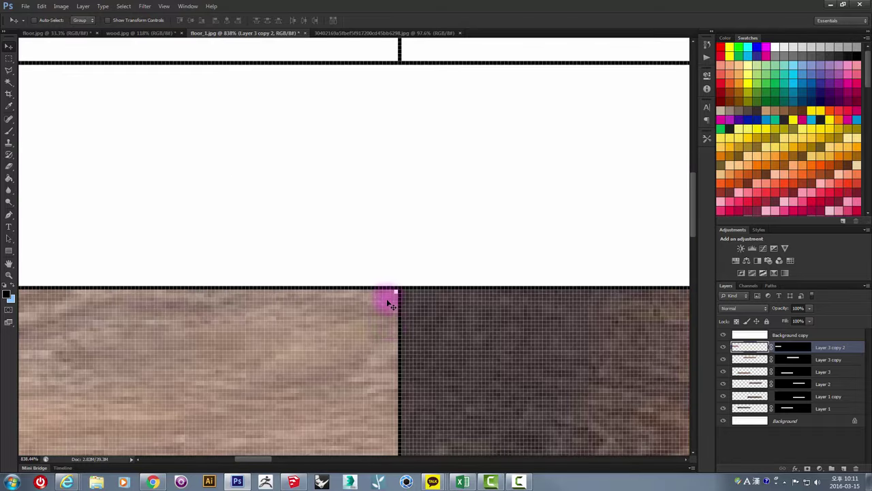
mouse_move(390, 303)
left_mouse_down()
mouse_move(344, 329)
mouse_move(346, 255)
left_mouse_up()
- Slide the left plank along its row and nudge it to close the seam exactly
scroll(348, 266, "down", 3, "alt")
scroll(350, 279, "down", 2, "alt")
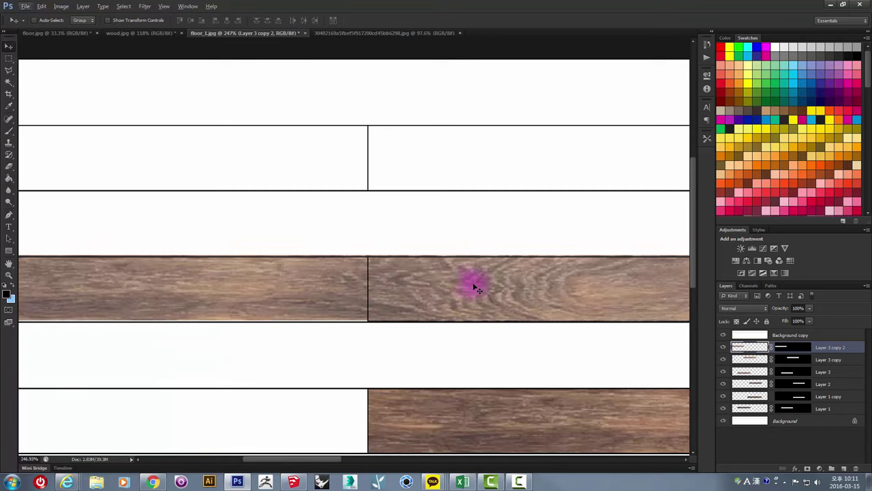
left_click_drag(492, 282, 128, 284)
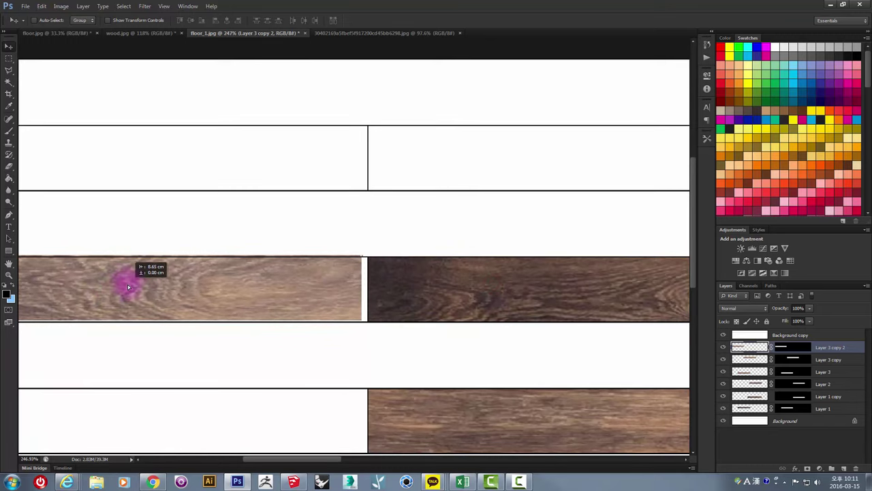
scroll(280, 277, "up", 2, "alt")
scroll(377, 282, "up", 1, "alt")
left_click_drag(411, 278, 424, 291)
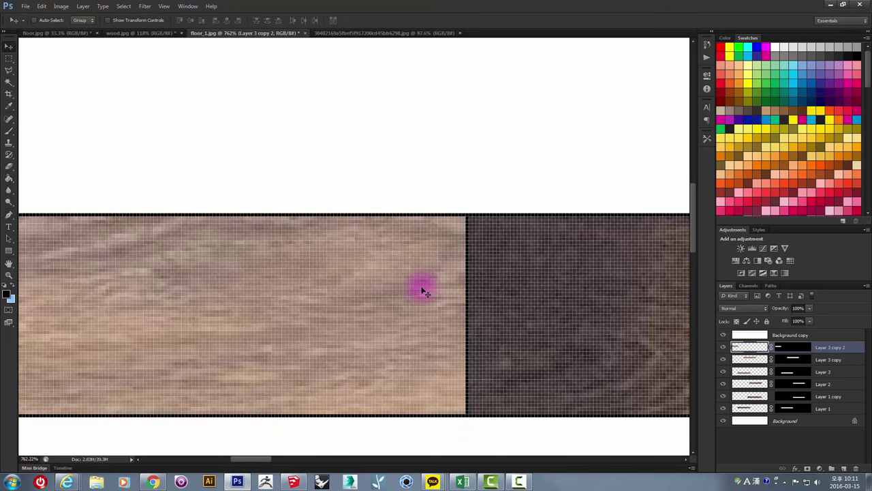
- Pan and zoom out to review the whole floor_1 plank pattern
scroll(419, 289, "down", 4, "alt")
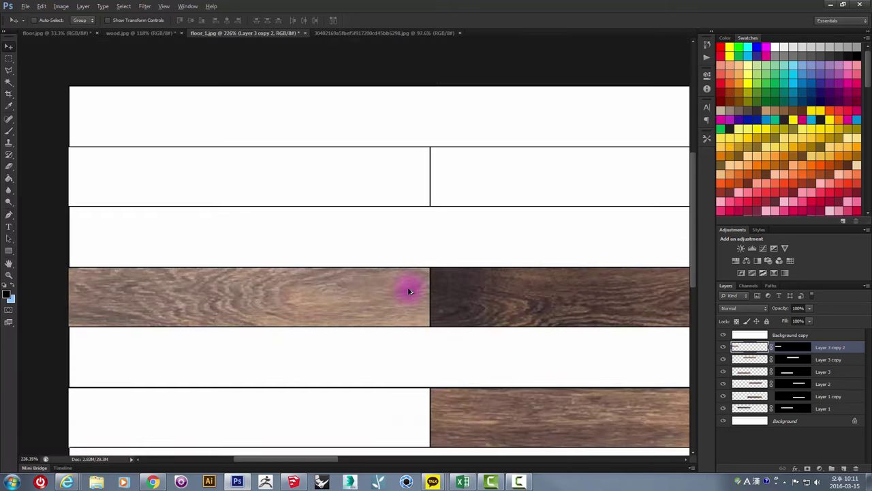
scroll(409, 293, "down", 2, "alt")
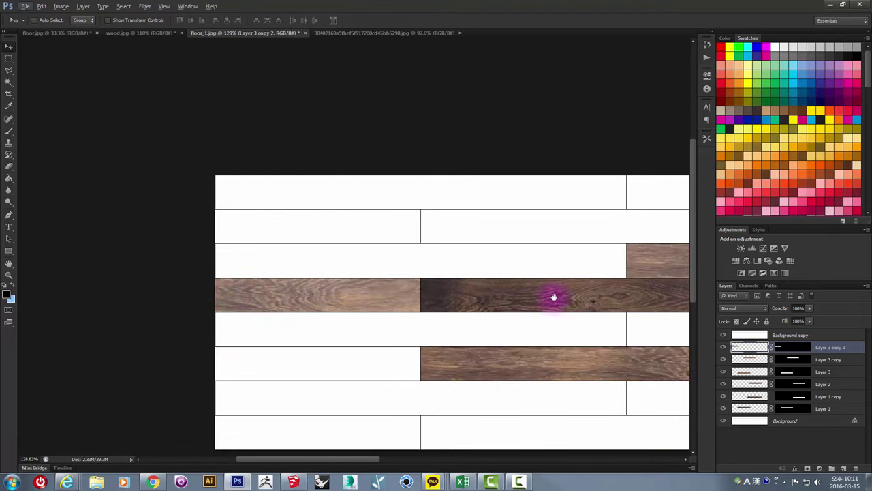
left_click_drag(554, 297, 253, 298)
left_click_drag(550, 306, 360, 305)
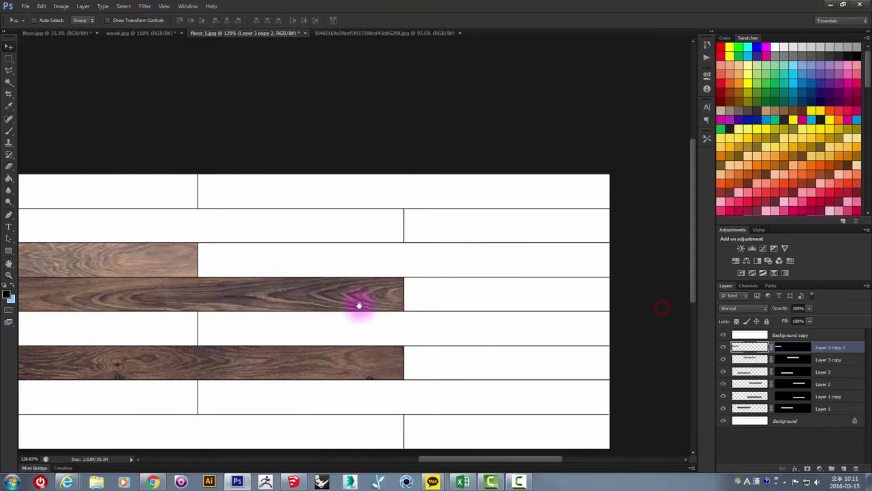
scroll(555, 298, "down", 1, "alt")
scroll(536, 285, "down", 1, "alt")
scroll(374, 304, "down", 1, "alt")
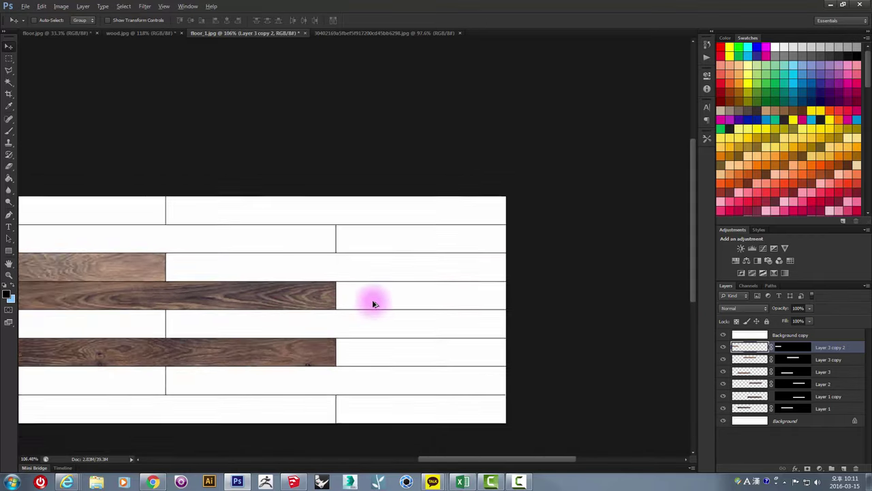
scroll(373, 304, "down", 3, "alt")
scroll(231, 243, "up", 1, "alt")
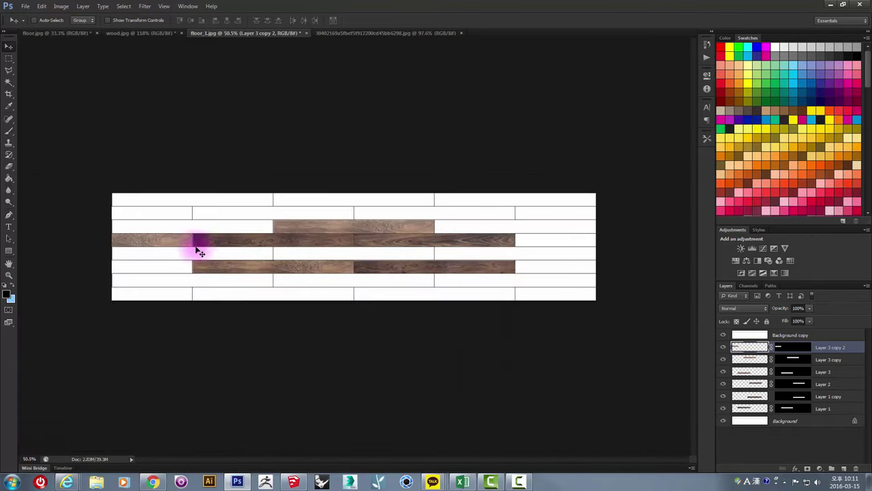
scroll(187, 246, "up", 1, "alt")
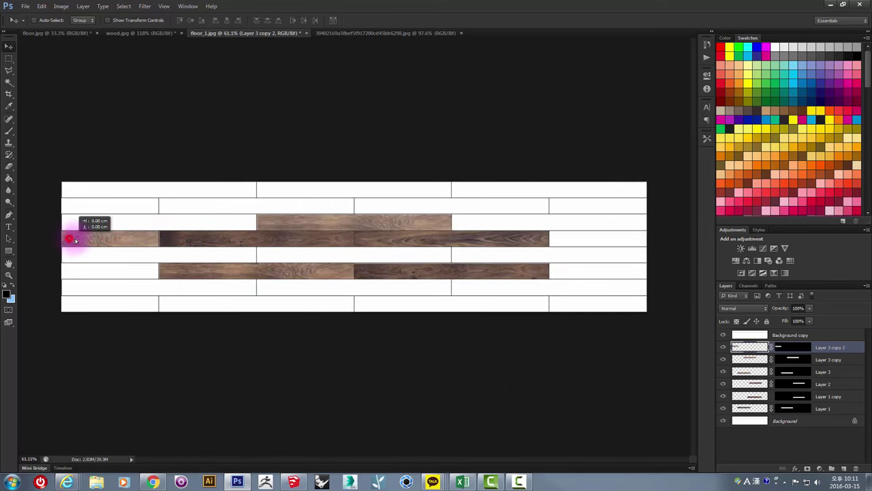
- Copy a Layer 3 copy 3 plank to the fourth row's right end and nudge it flush left
left_click_drag(75, 240, 469, 249)
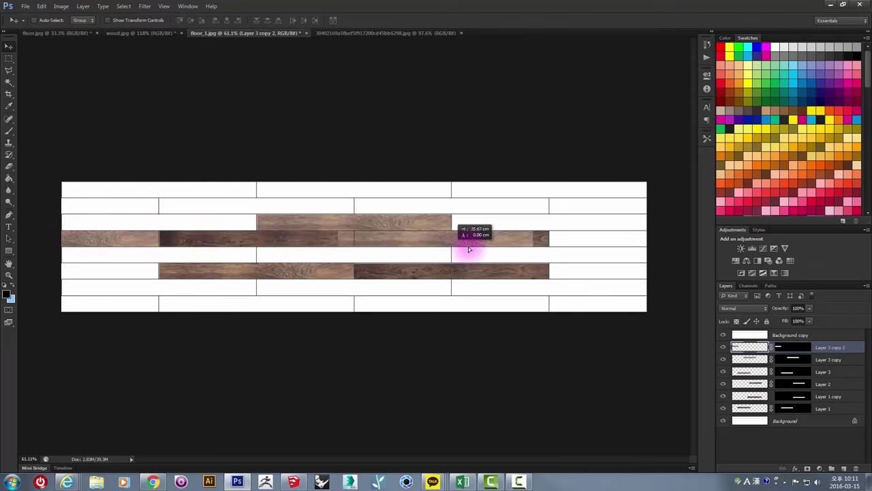
mouse_move(468, 249)
left_mouse_down()
mouse_move(156, 249)
mouse_move(359, 243)
mouse_move(655, 259)
left_mouse_up()
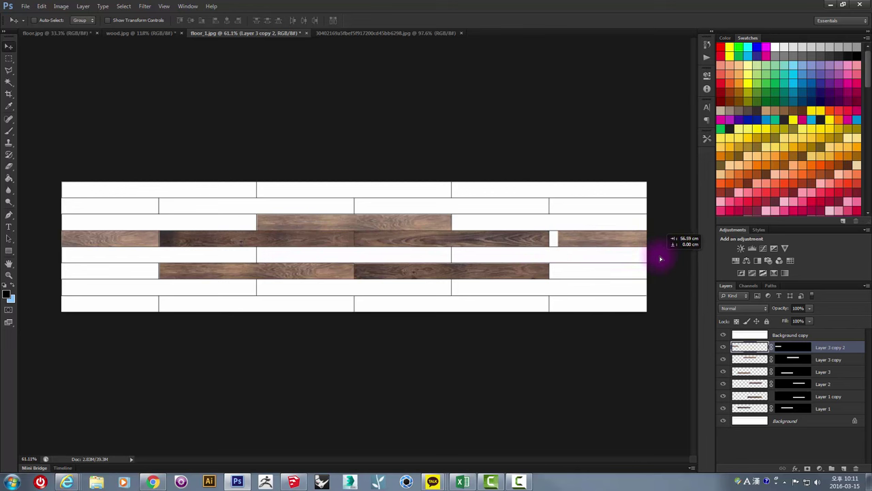
left_click_drag(660, 259, 660, 258)
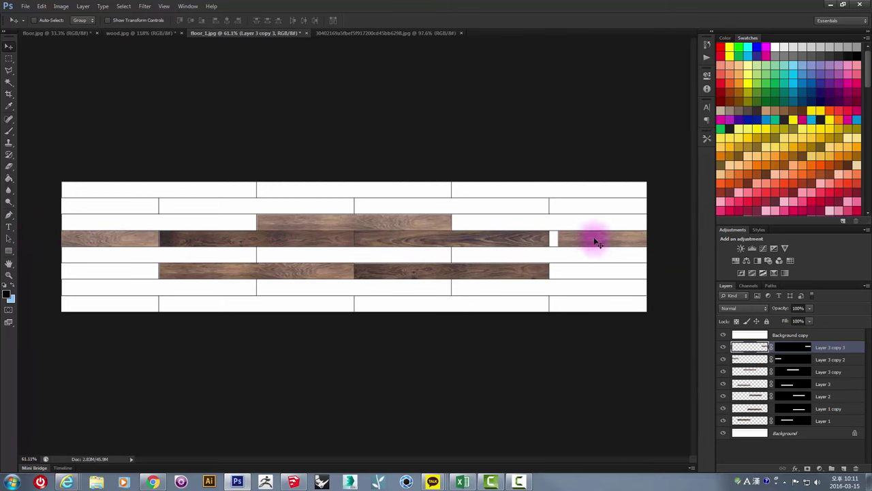
scroll(597, 224, "up", 2, "alt")
scroll(577, 252, "up", 3, "alt")
scroll(553, 245, "up", 3, "alt")
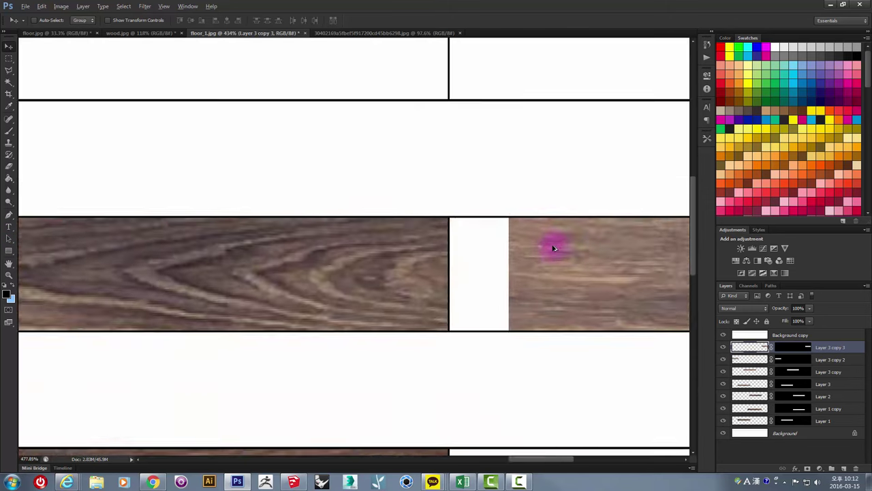
scroll(528, 243, "up", 2, "alt")
left_click_drag(528, 243, 381, 238)
scroll(381, 238, "down", 3, "alt")
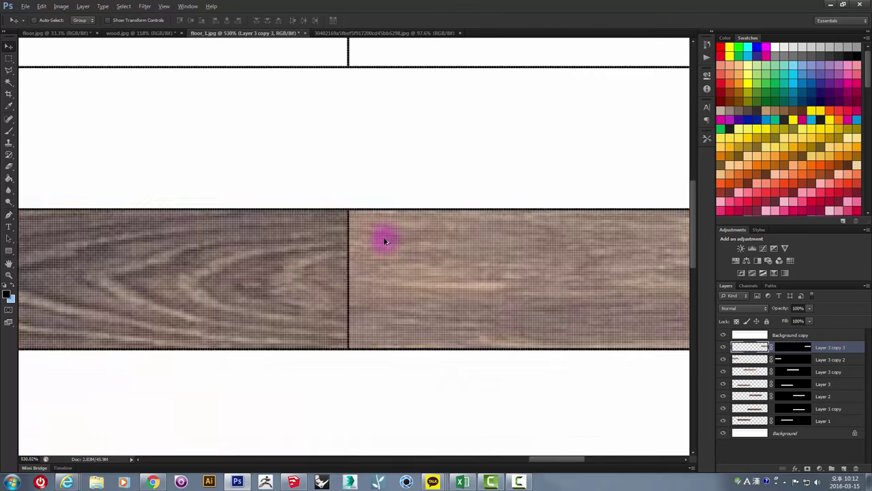
scroll(391, 242, "down", 3, "alt")
scroll(391, 241, "down", 2, "alt")
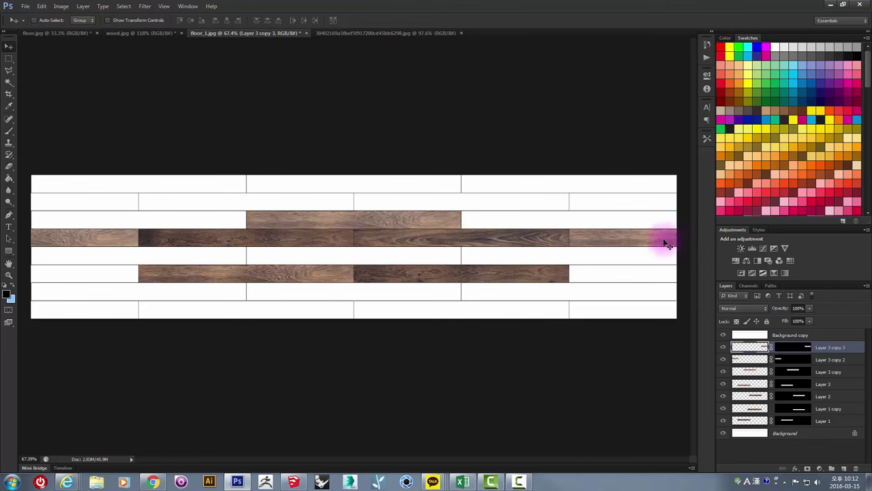
right_click(277, 225)
left_click(280, 232)
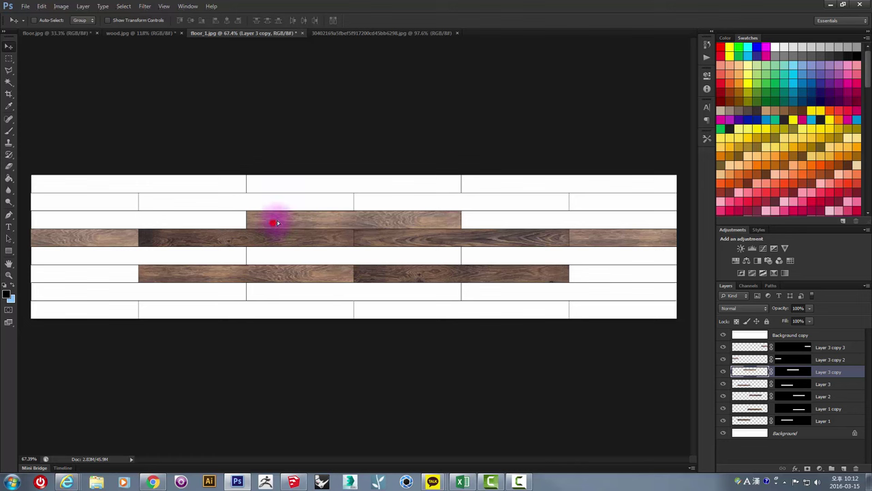
left_click_drag(277, 223, 402, 207)
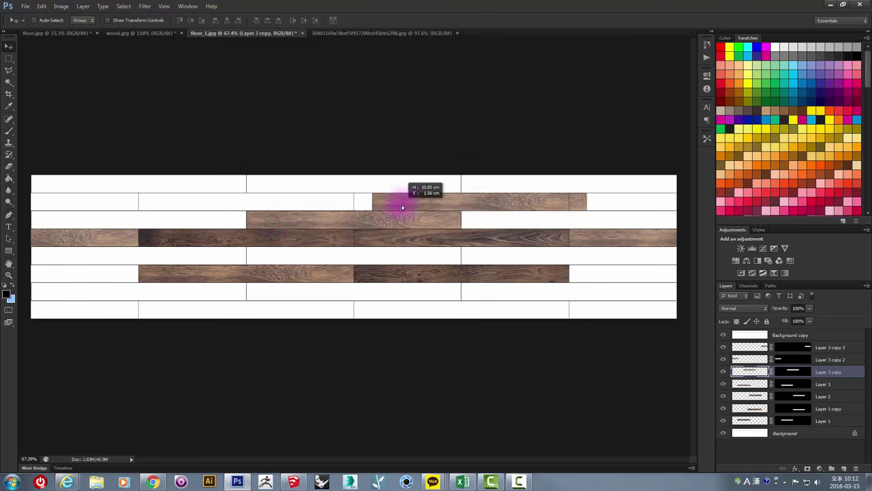
left_click_drag(402, 207, 505, 220, "alt")
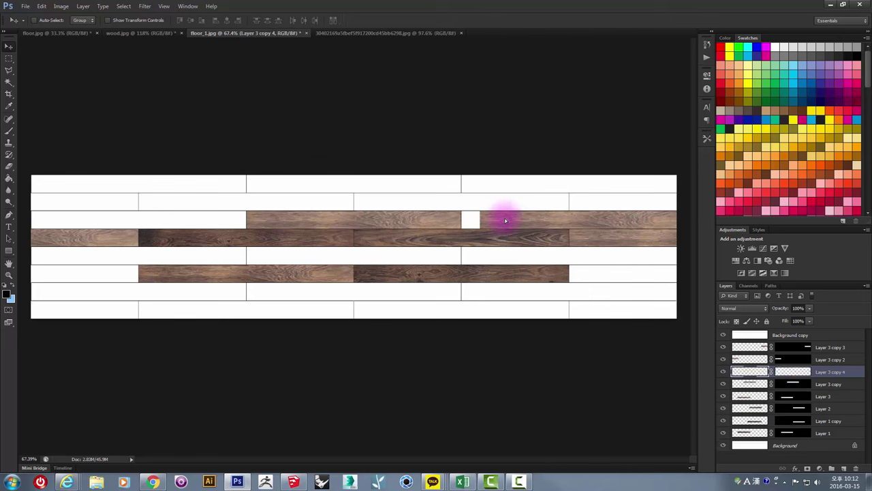
key("ctrl+z")
key("ctrl+minus")
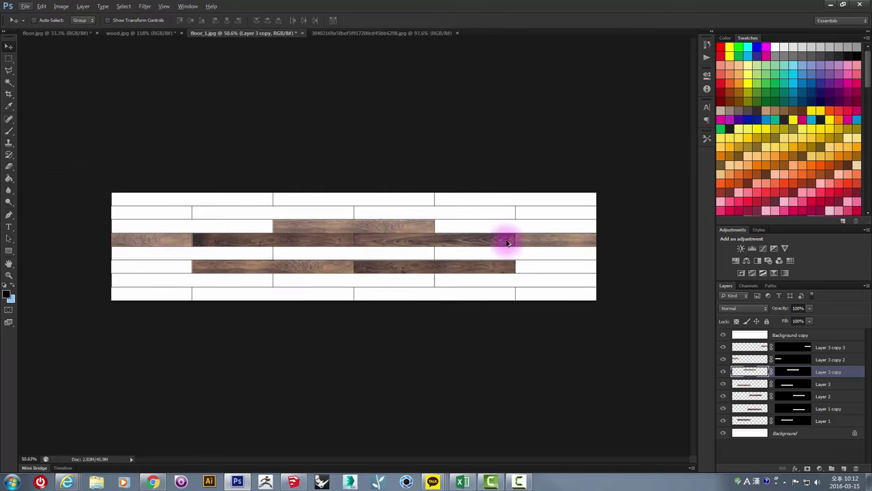
scroll(522, 240, "up", 5, "alt")
scroll(550, 238, "down", 2, "alt")
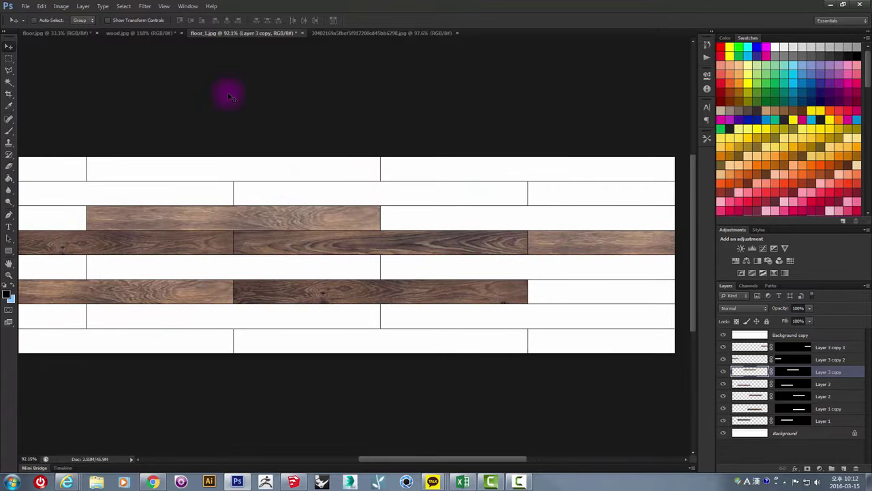
- Glance at wood.jpg, then switch to floor.jpg and zoom to inspect its whitewashed planks
left_click(125, 34)
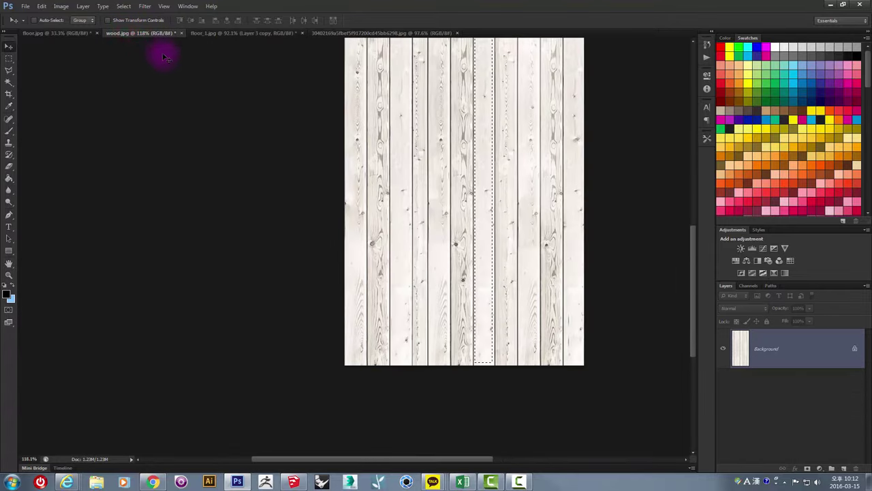
left_click(66, 33)
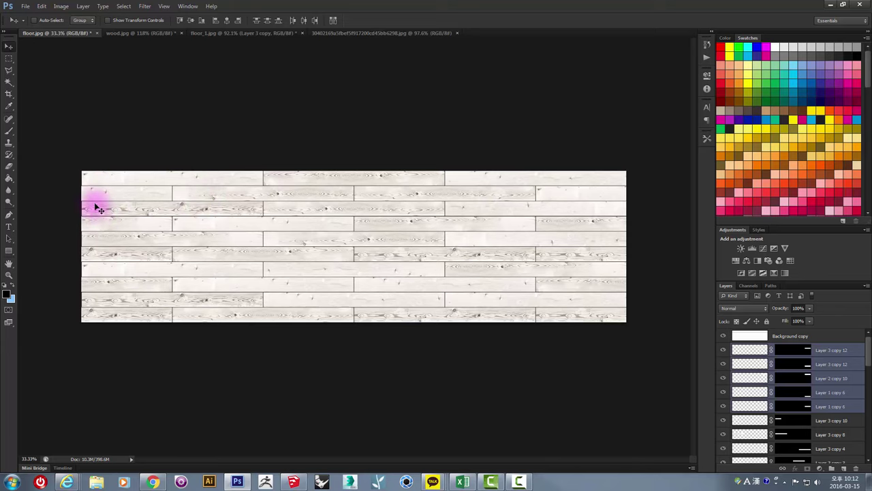
scroll(94, 181, "up", 1, "alt")
scroll(135, 181, "up", 2, "alt")
scroll(218, 175, "down", 2, "alt")
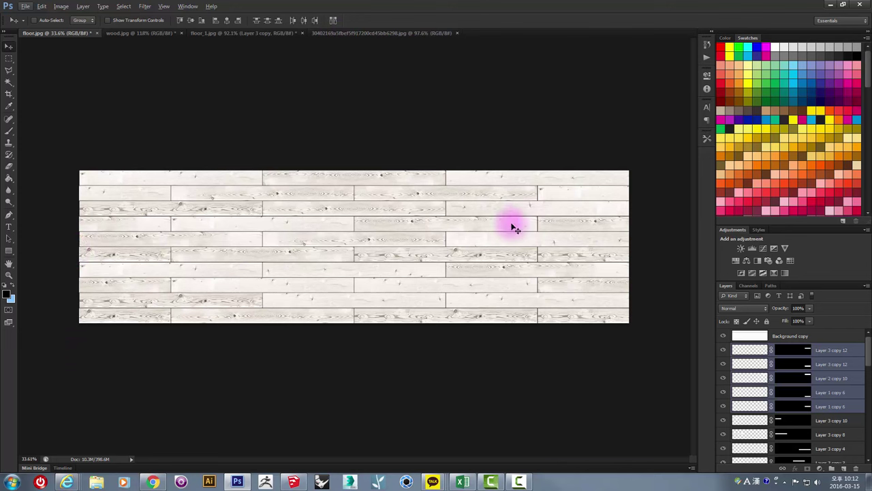
- Save As JPEG named wood_floor.jpg, accepting the default JPEG options
left_click(26, 8)
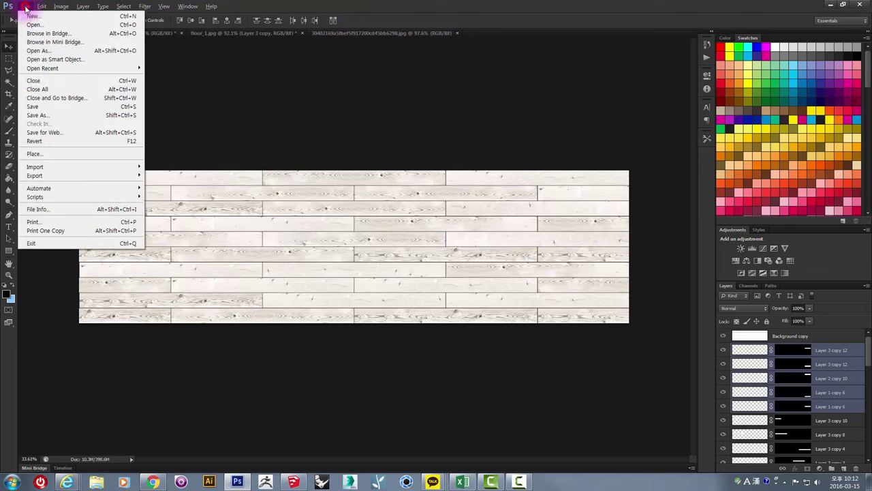
left_click(35, 117)
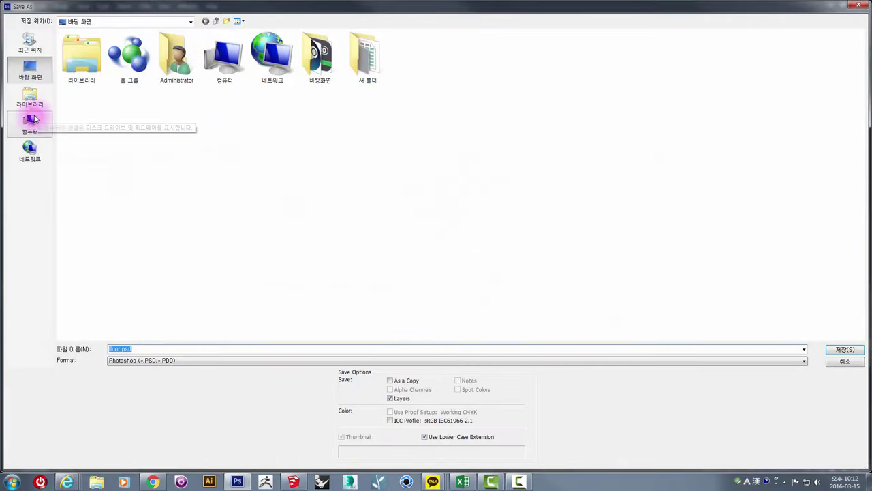
left_click(114, 361)
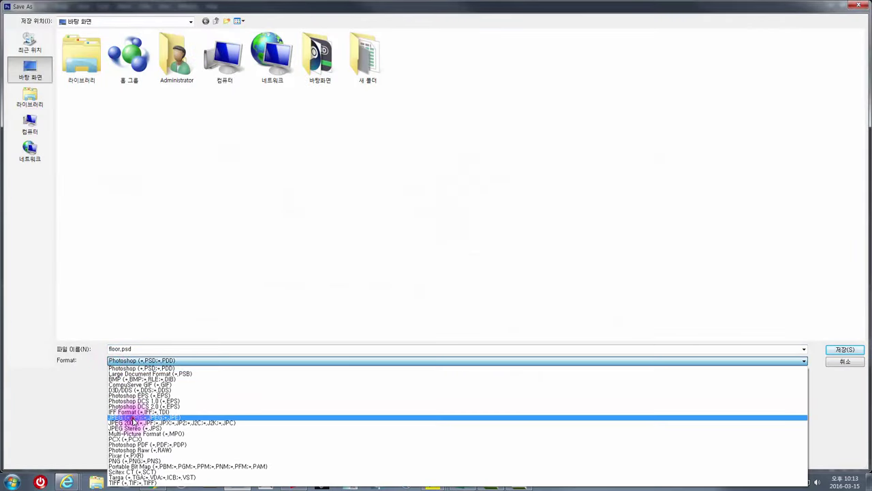
left_click(132, 417)
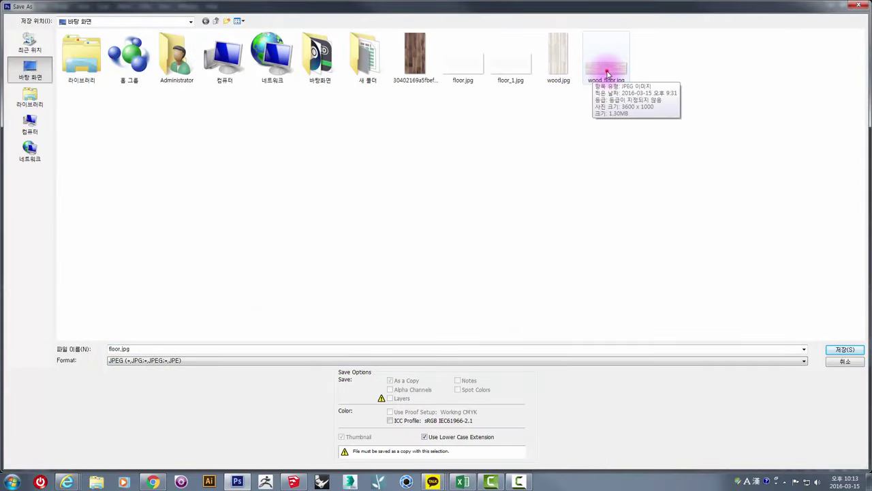
left_click(592, 80)
left_click(137, 348)
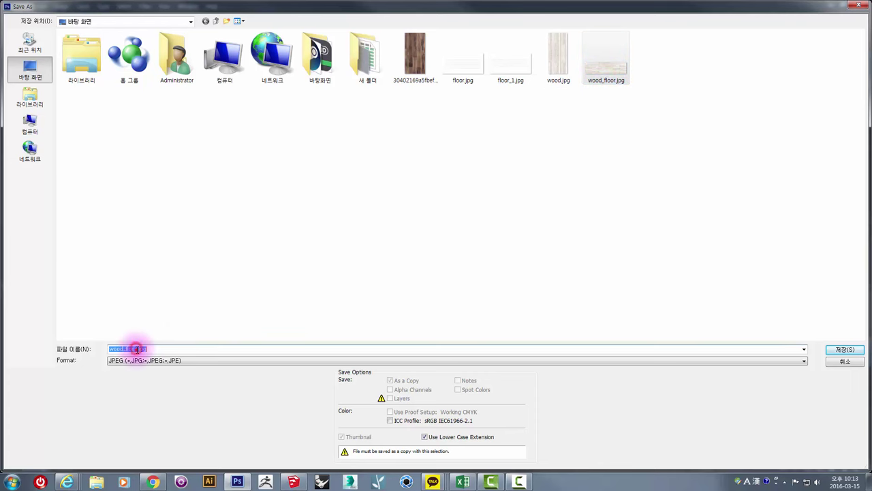
key("Return")
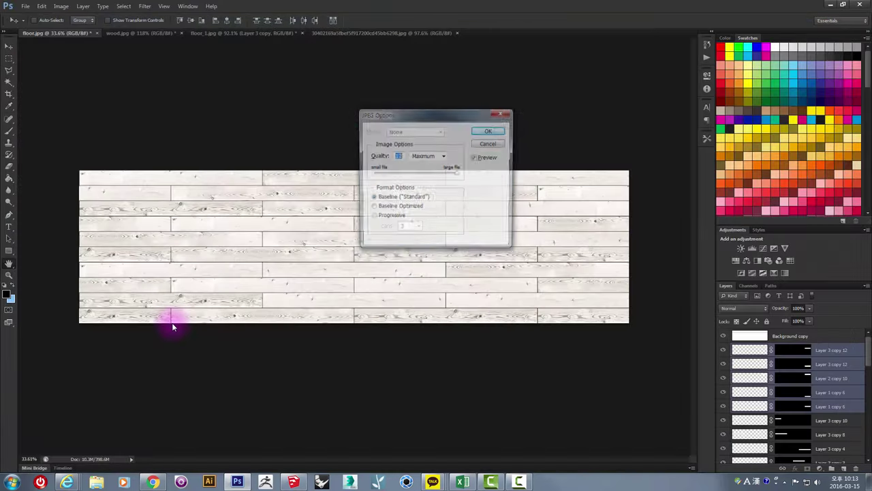
key("Return")
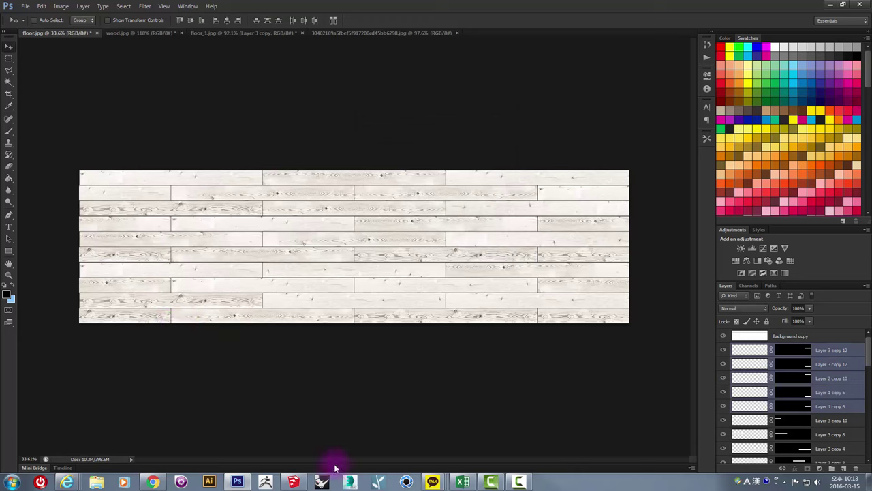
- In SketchUp, apply the Architectural Design Style to the model
left_click(290, 483)
left_click(327, 266)
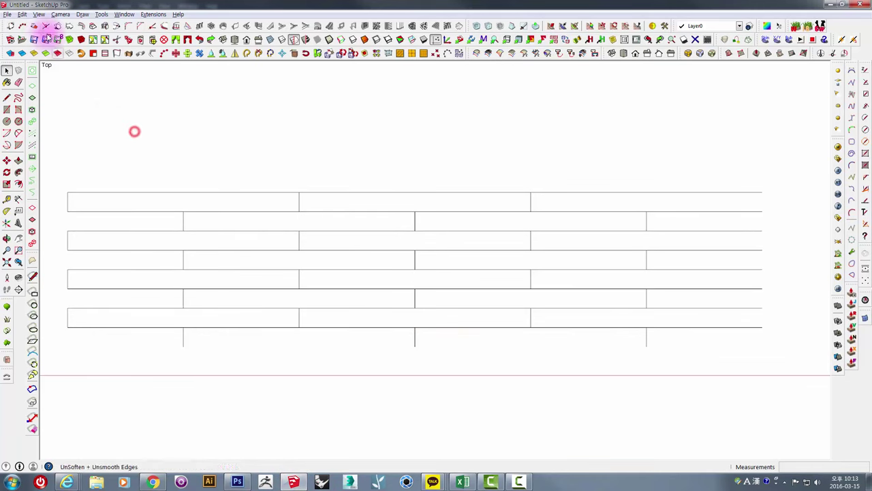
left_click(39, 14)
left_click(60, 15)
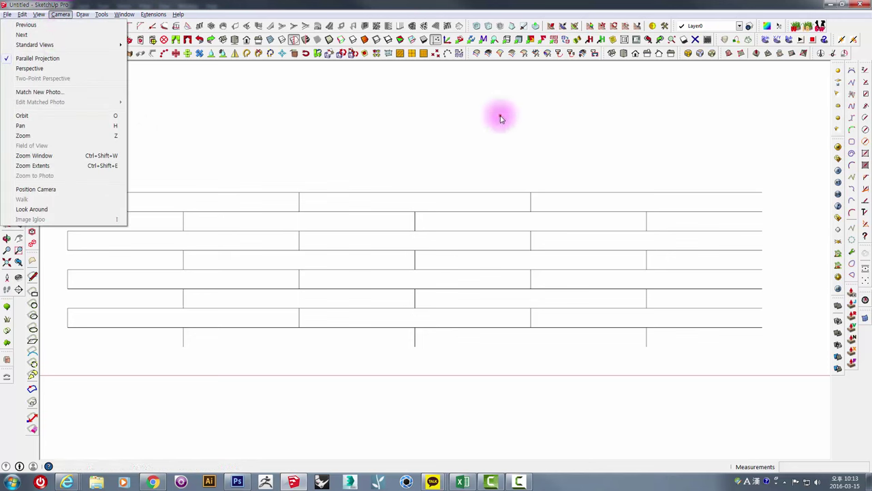
left_click(498, 117)
left_click(124, 14)
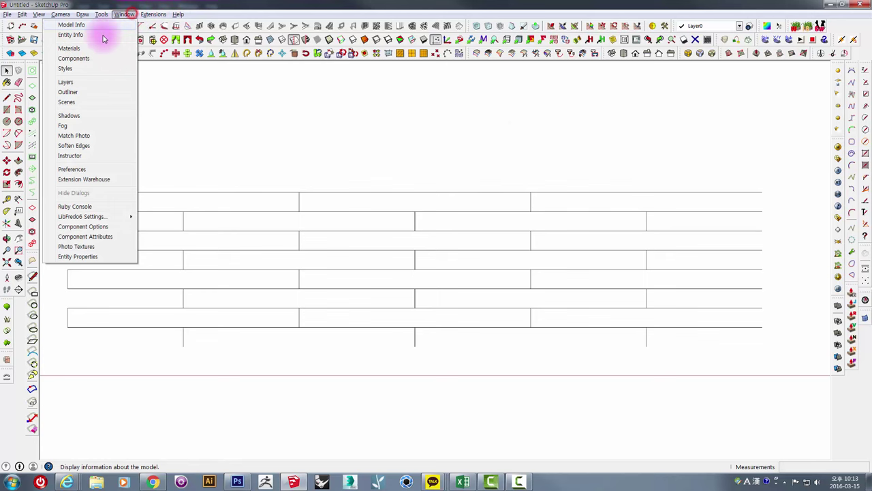
left_click(80, 70)
left_click(668, 166)
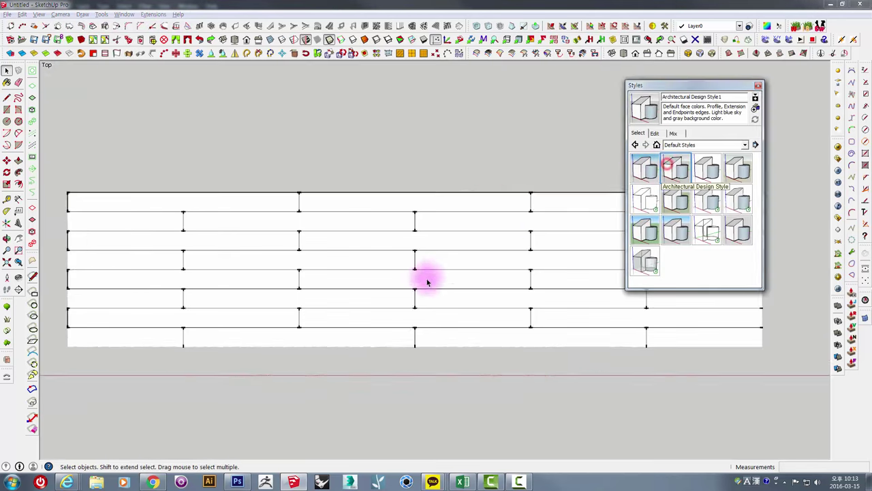
- Draw a rectangle on the ground below the plank panels
mouse_move(425, 279)
middle_mouse_down()
mouse_move(479, 205)
mouse_move(374, 187)
middle_mouse_up()
scroll(463, 215, "down", 5)
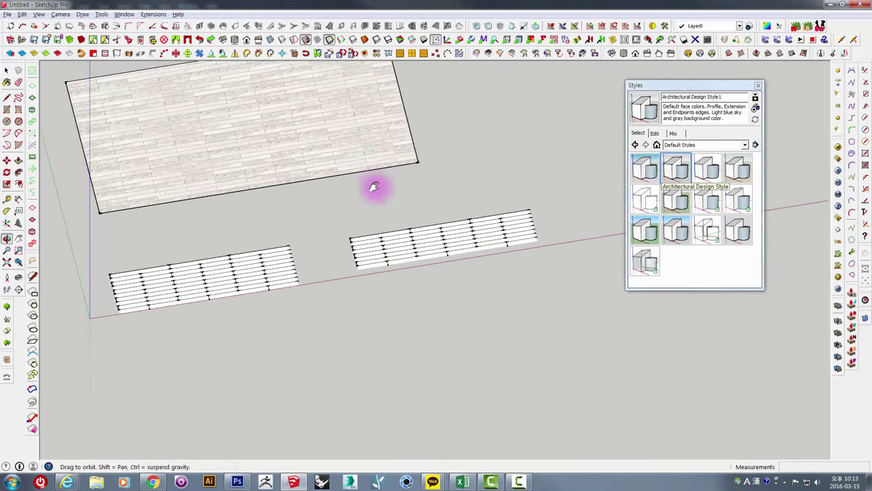
left_click(7, 109)
left_click(232, 317)
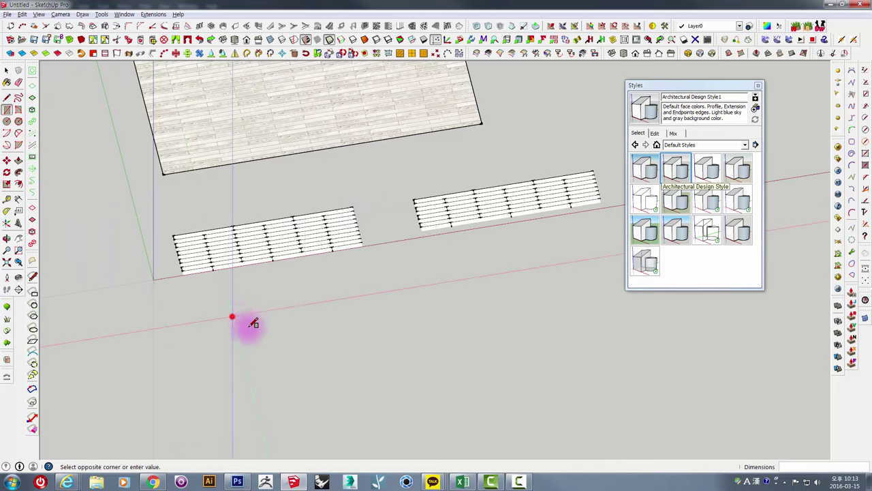
left_click(603, 390)
scroll(450, 375, "up", 2)
mouse_move(432, 366)
middle_mouse_down()
mouse_move(463, 306)
mouse_move(455, 295)
mouse_move(259, 237)
middle_mouse_up()
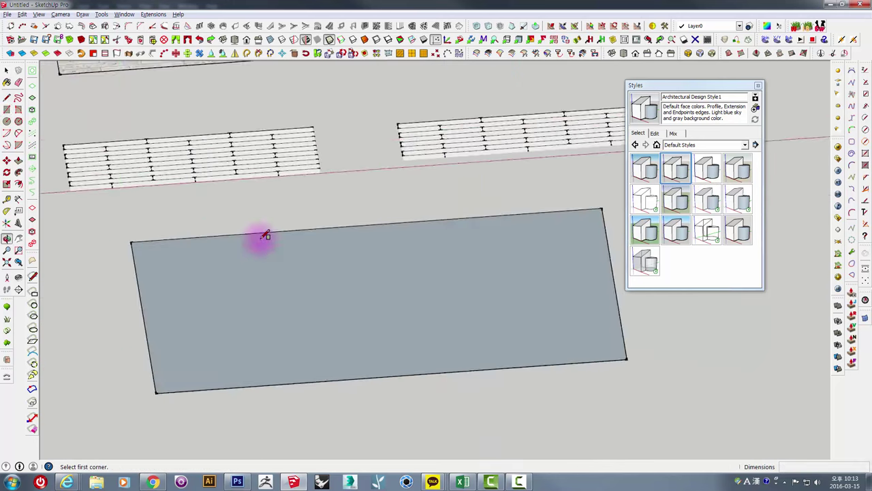
- Switch the camera to Perspective and reverse the rectangle's face so the front shows
left_click(41, 13)
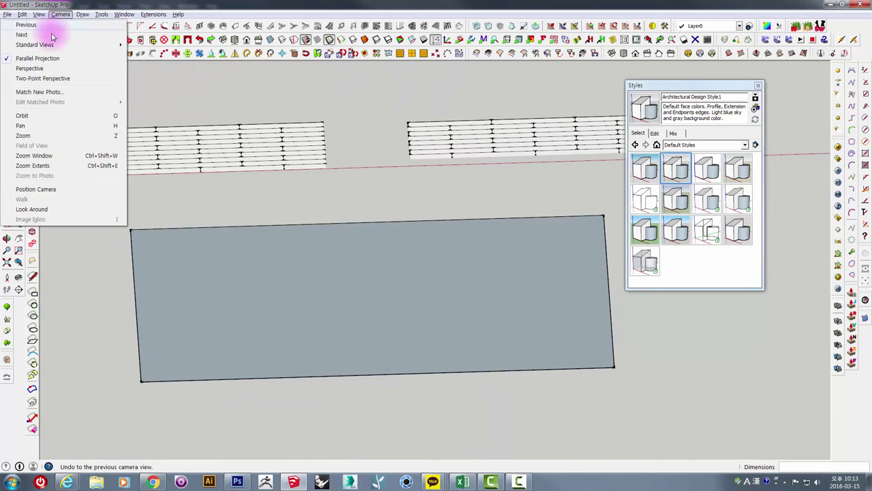
left_click(42, 71)
mouse_move(148, 165)
middle_mouse_down()
mouse_move(211, 191)
mouse_move(293, 204)
mouse_move(268, 218)
mouse_move(421, 254)
middle_mouse_up()
key("space")
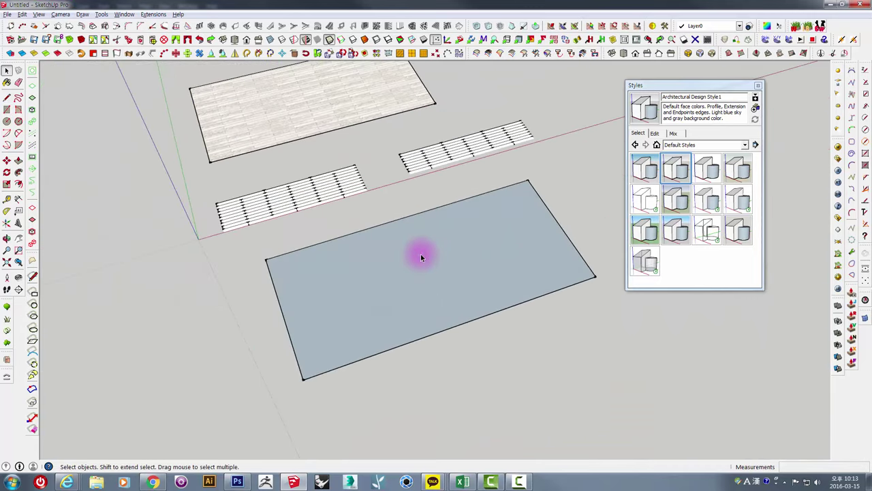
right_click(421, 241)
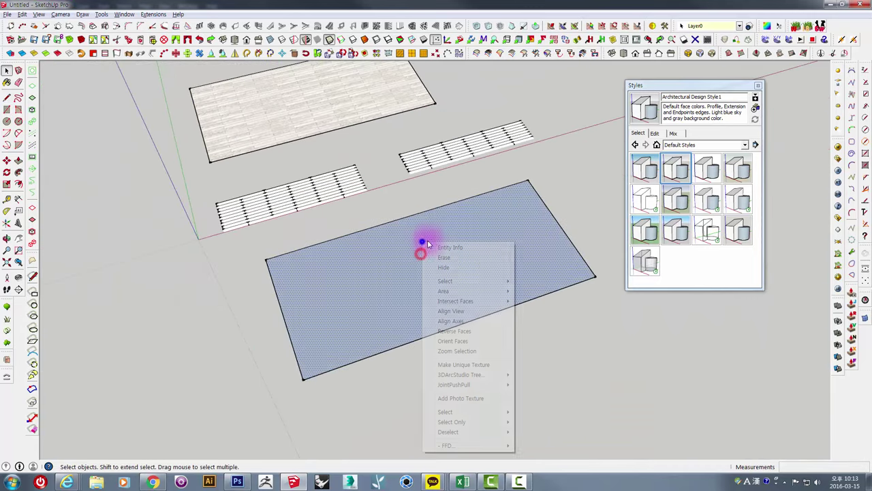
left_click(454, 331)
middle_click_drag(444, 308, 413, 282)
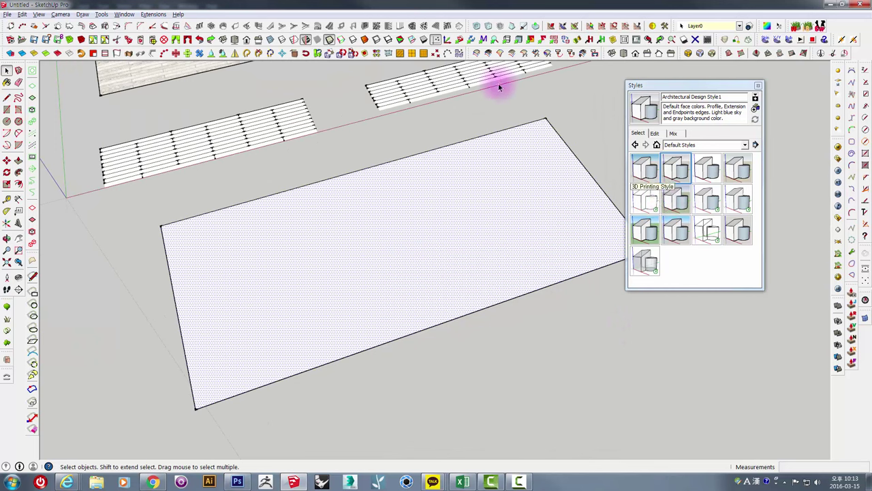
left_click(125, 13)
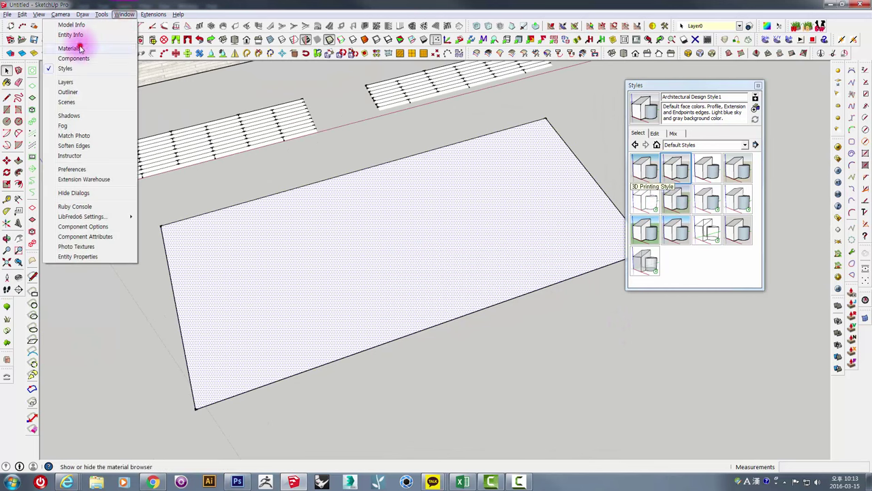
- In the Materials browser, create Material2 using wood_floor_1.jpg as its texture image
left_click(126, 48)
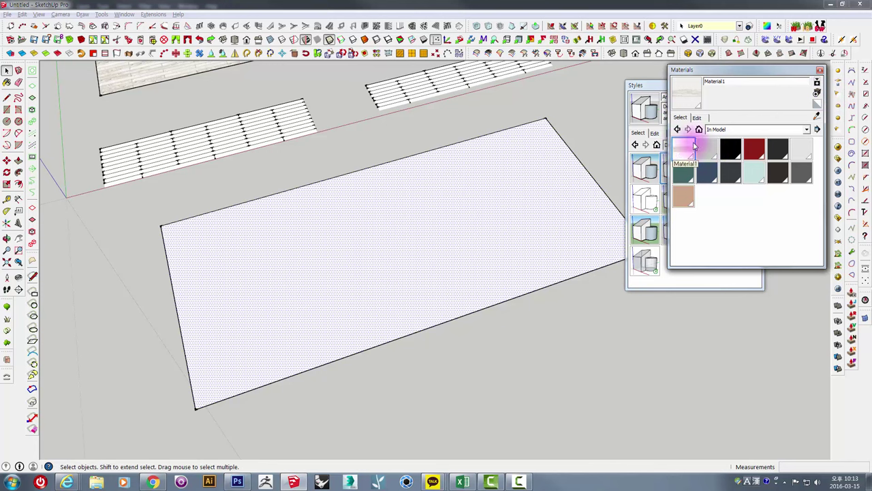
left_click(710, 148)
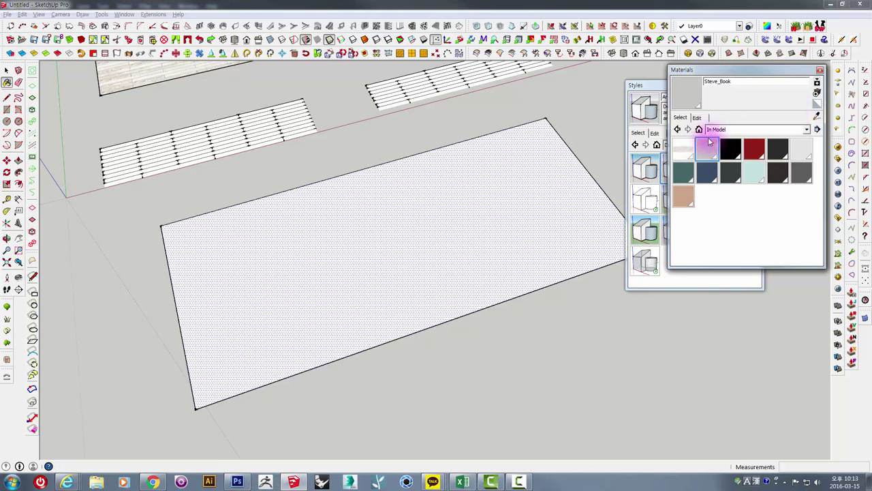
left_click(817, 95)
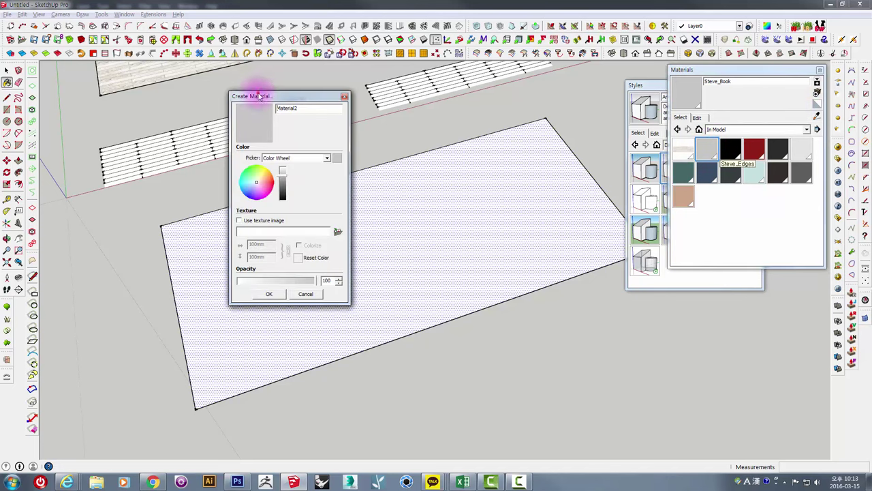
left_click_drag(259, 96, 295, 90)
left_click(276, 215)
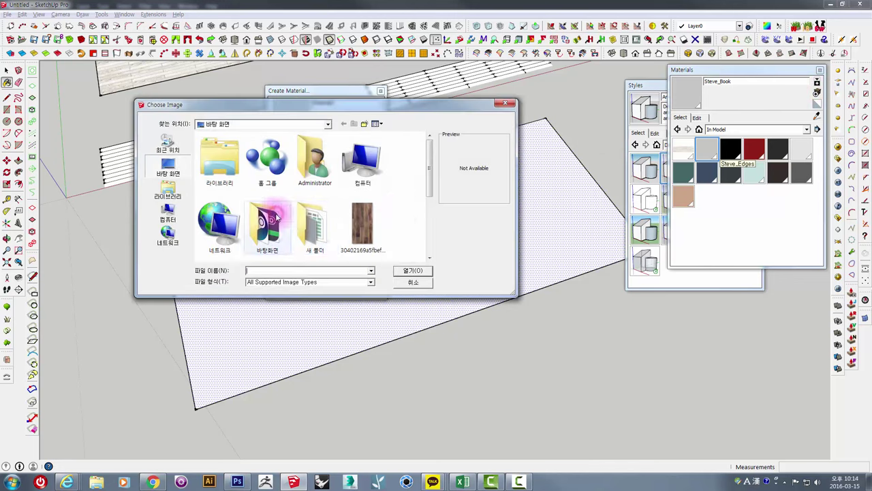
left_click_drag(430, 185, 430, 247)
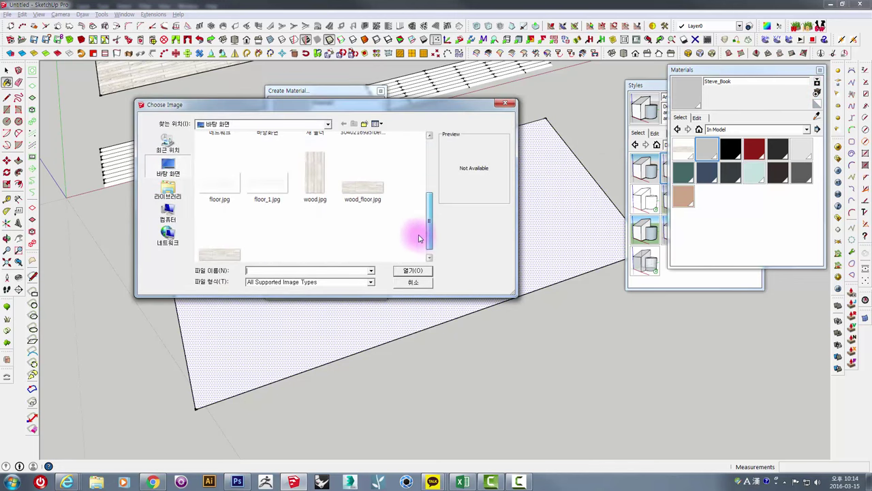
left_click(219, 235)
left_click(410, 272)
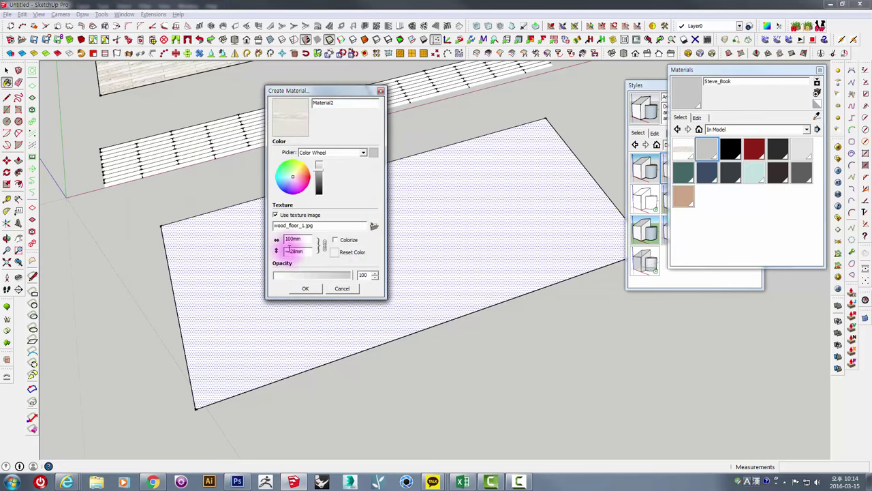
- Unlock the aspect ratio, set the texture to 3600mm by 1000mm, and confirm Material2
left_click(322, 245)
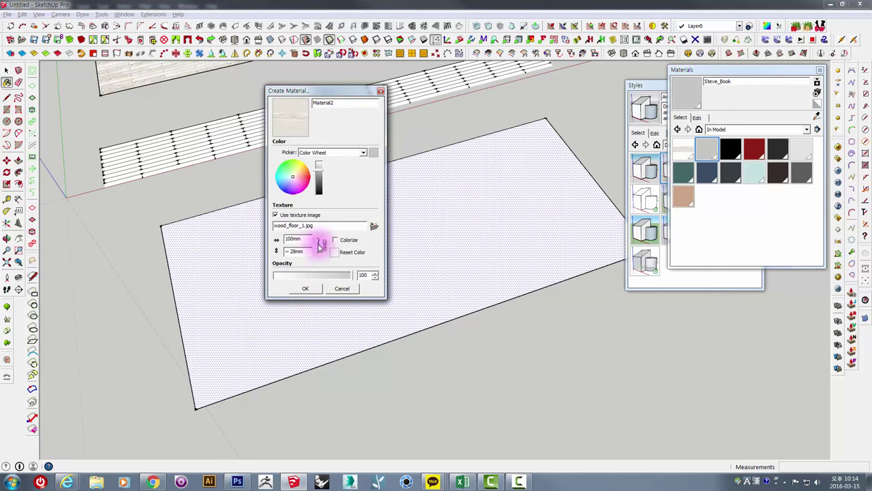
left_click(300, 240)
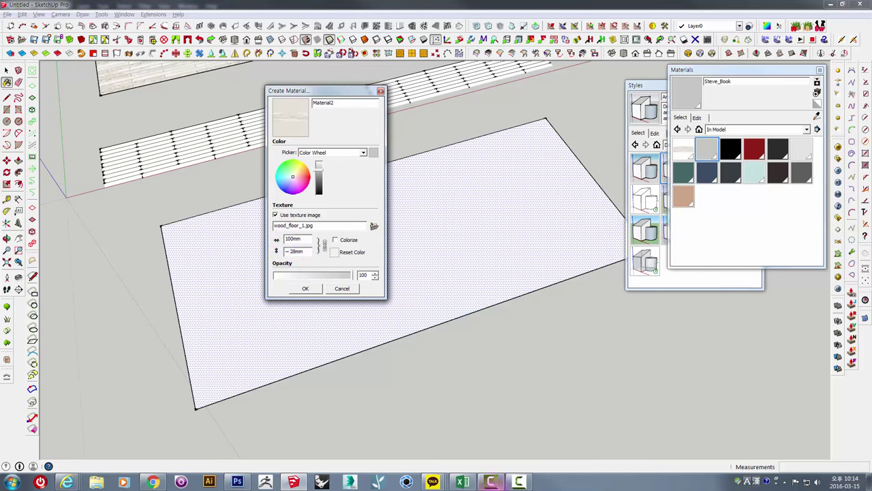
left_click(238, 482)
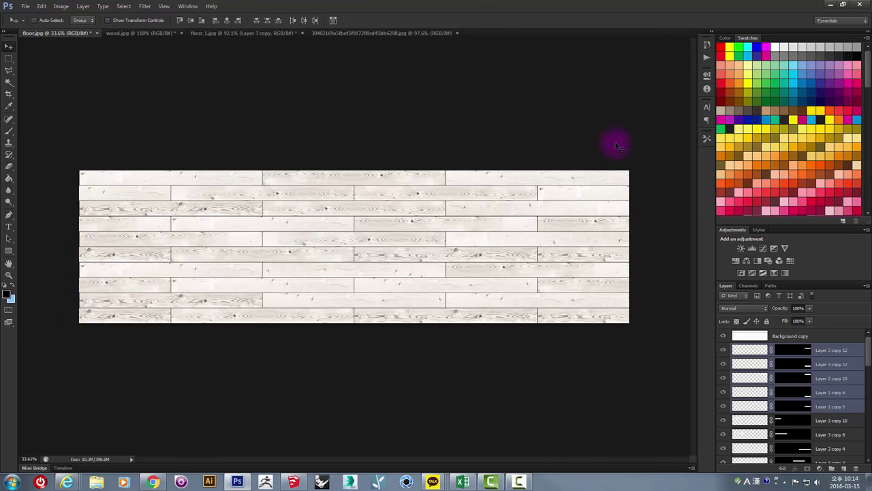
left_click(291, 483)
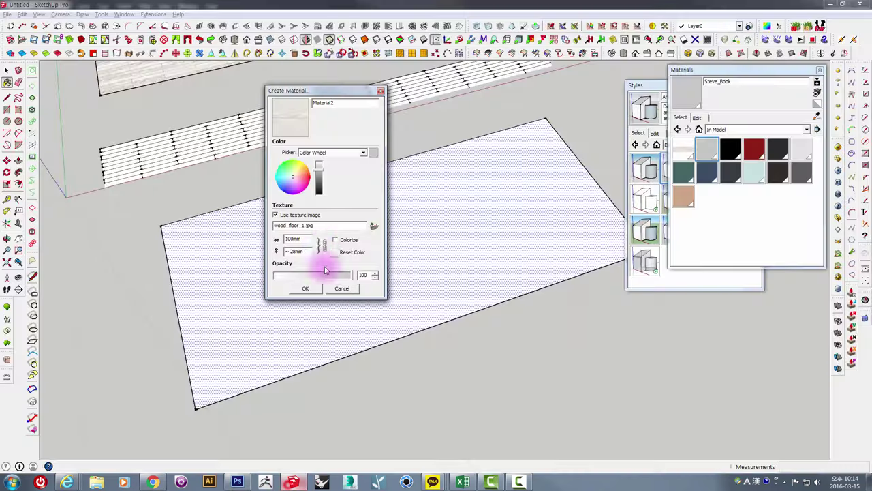
double_click(304, 239)
type("3600")
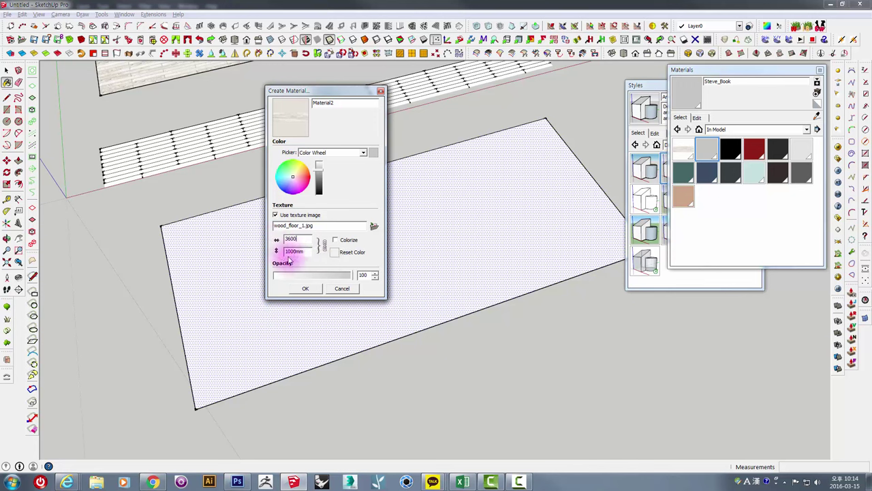
key("Tab")
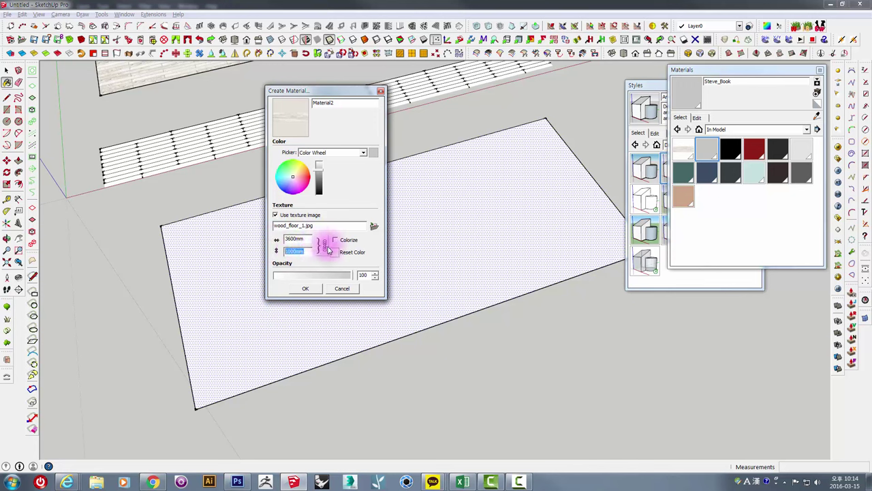
left_click(306, 289)
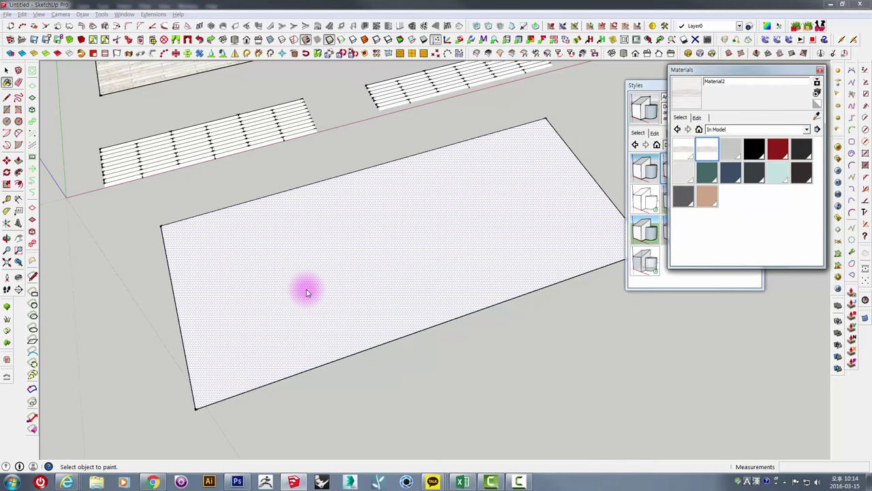
- Paint the new rectangle face with the Material2 wood plank texture and orbit to inspect it
left_click(216, 307)
mouse_move(289, 273)
middle_mouse_down()
mouse_move(232, 369)
mouse_move(253, 321)
mouse_move(273, 306)
mouse_move(416, 233)
mouse_move(345, 298)
mouse_move(405, 249)
mouse_move(421, 200)
mouse_move(401, 195)
mouse_move(302, 306)
mouse_move(356, 272)
mouse_move(376, 275)
mouse_move(343, 286)
mouse_move(376, 296)
mouse_move(349, 315)
middle_mouse_up()
key("space")
scroll(416, 233, "up", 2)
scroll(388, 243, "up", 2)
scroll(302, 306, "down", 2)
- Deselect the big rectangle, compare both textured rectangles, and bring Photoshop's floor.jpg forward
left_click(360, 238)
mouse_move(360, 238)
middle_mouse_down()
mouse_move(361, 214)
mouse_move(391, 189)
mouse_move(360, 212)
mouse_move(375, 234)
mouse_move(345, 214)
mouse_move(346, 232)
middle_mouse_up()
scroll(361, 210, "up", 1)
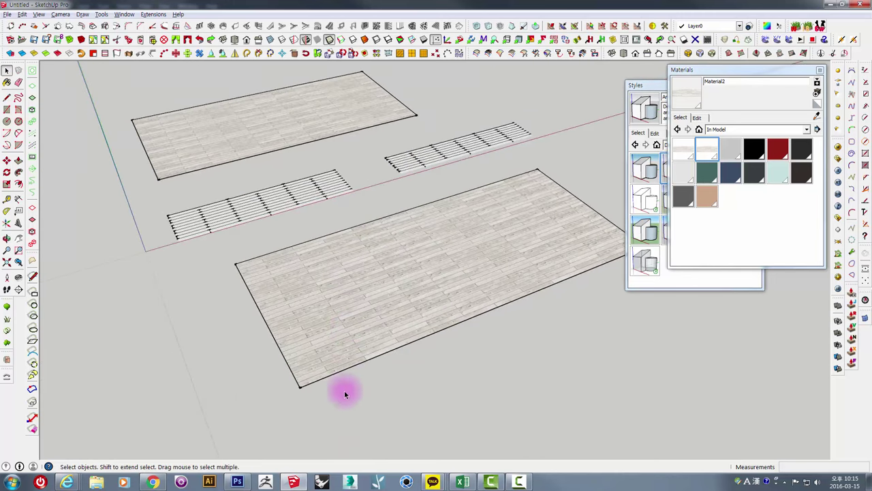
left_click(240, 482)
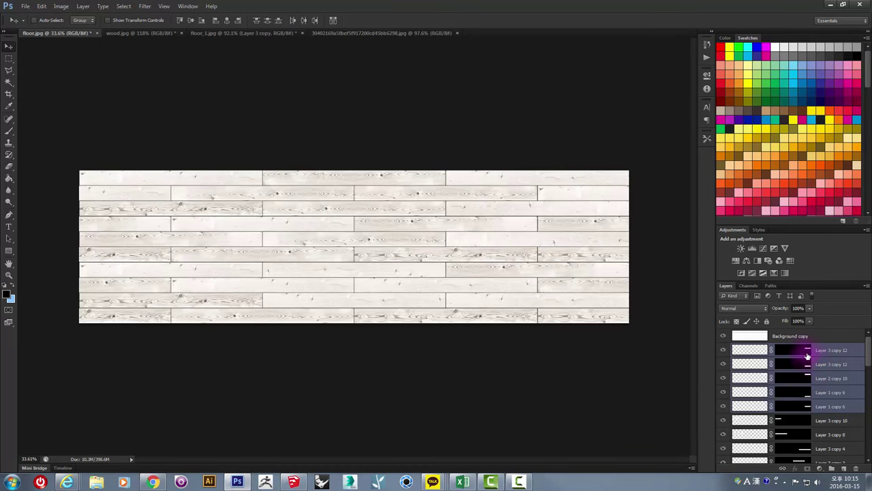
- Show the floor_1.jpg plank layout with its partial dark wood fill, via the dark wood document
left_click(339, 32)
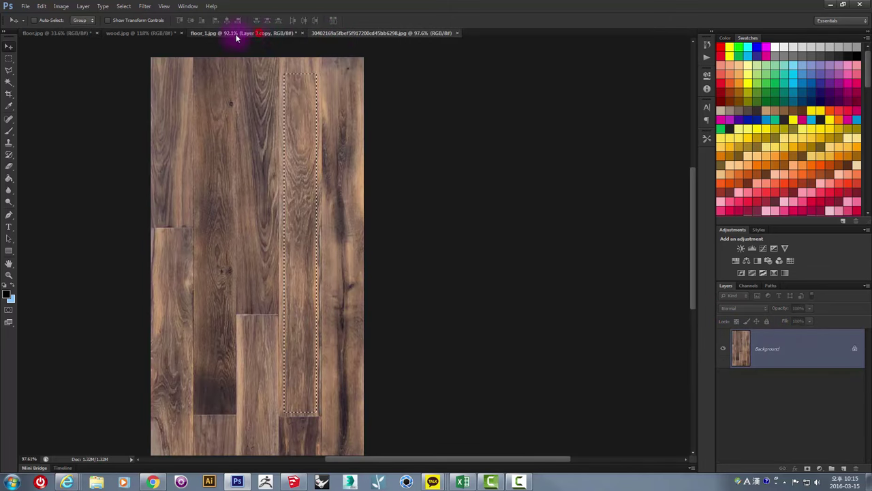
left_click(236, 34)
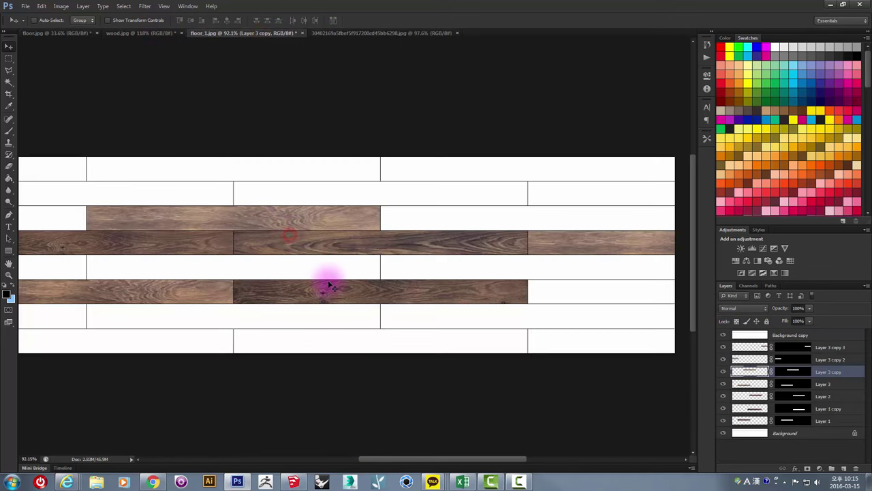